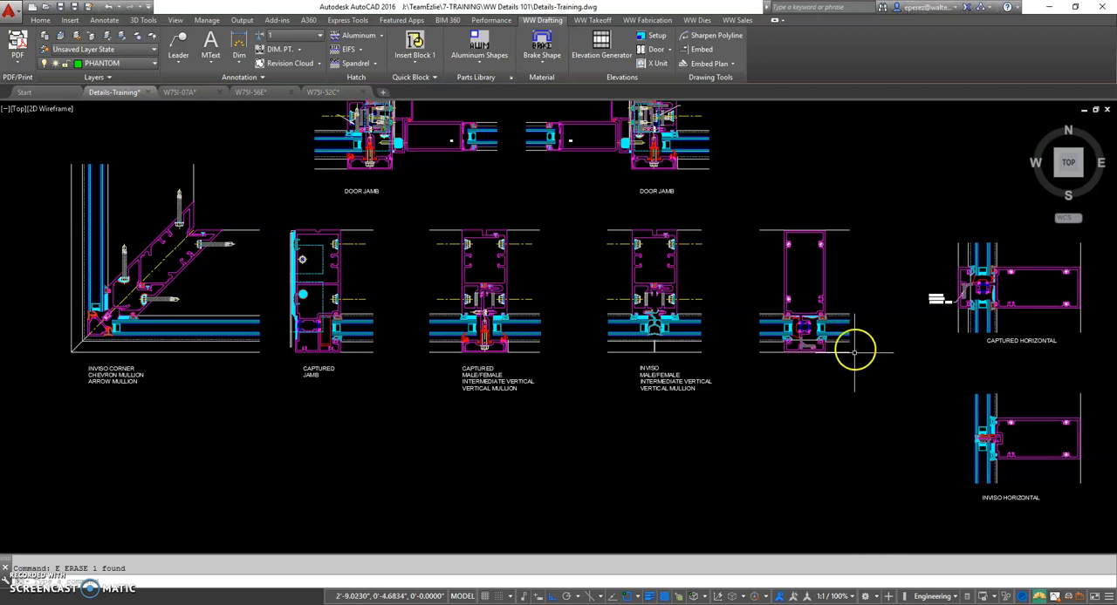
Draw a horizontal line on the PHANTOM layer from the captured horizontal's back line across all mullion details past the inviso corner
middle_click_drag(852, 349, 701, 384)
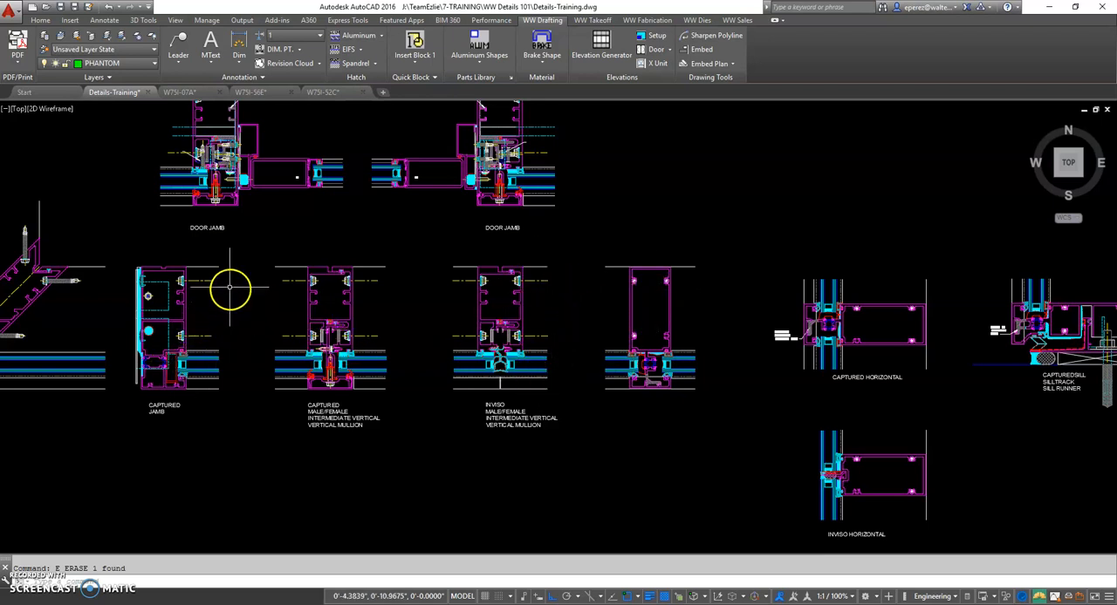
left_click(153, 65)
left_click(127, 168)
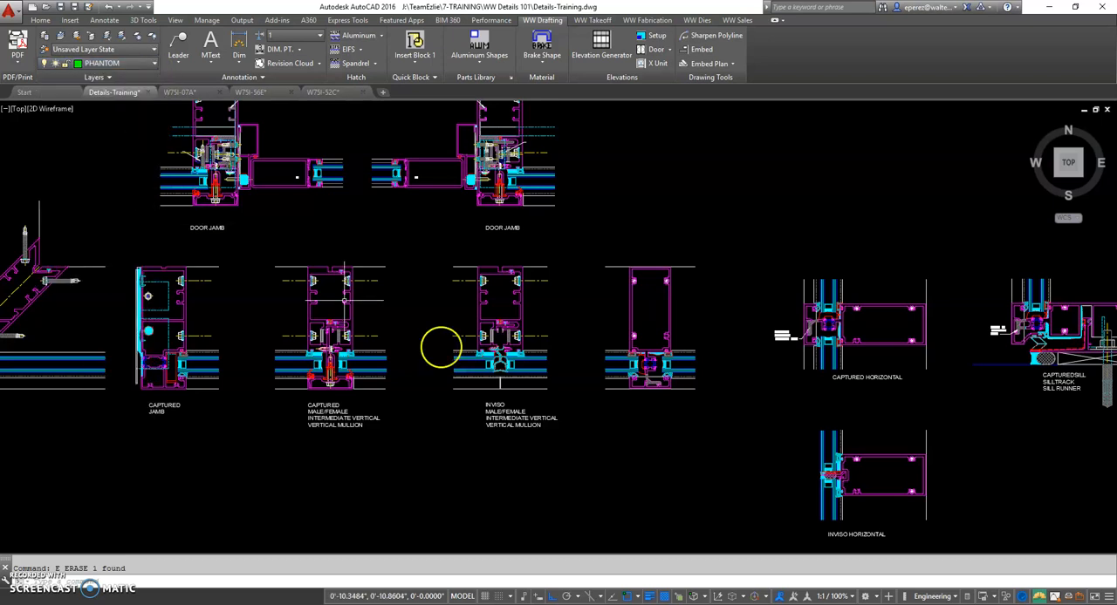
type("l")
key("Return")
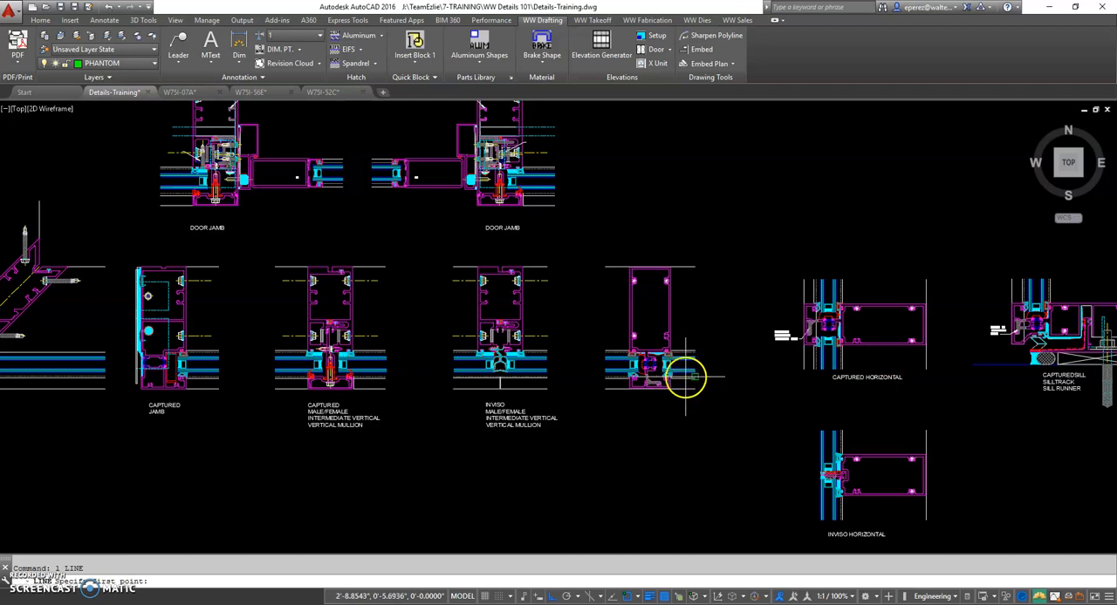
scroll(676, 408, "up", 2)
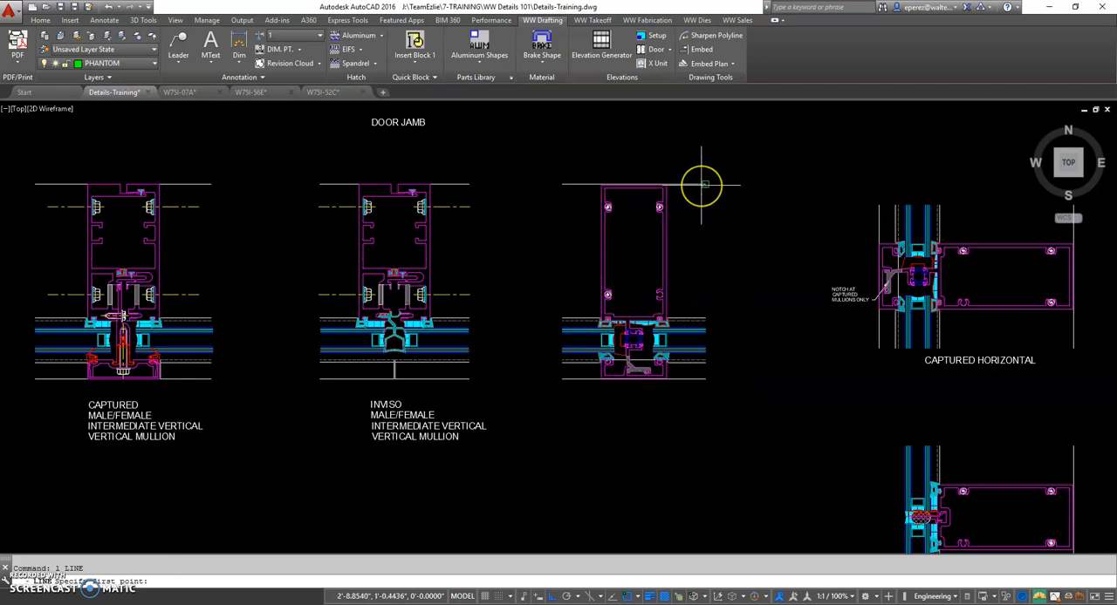
middle_click_drag(268, 201, 601, 249)
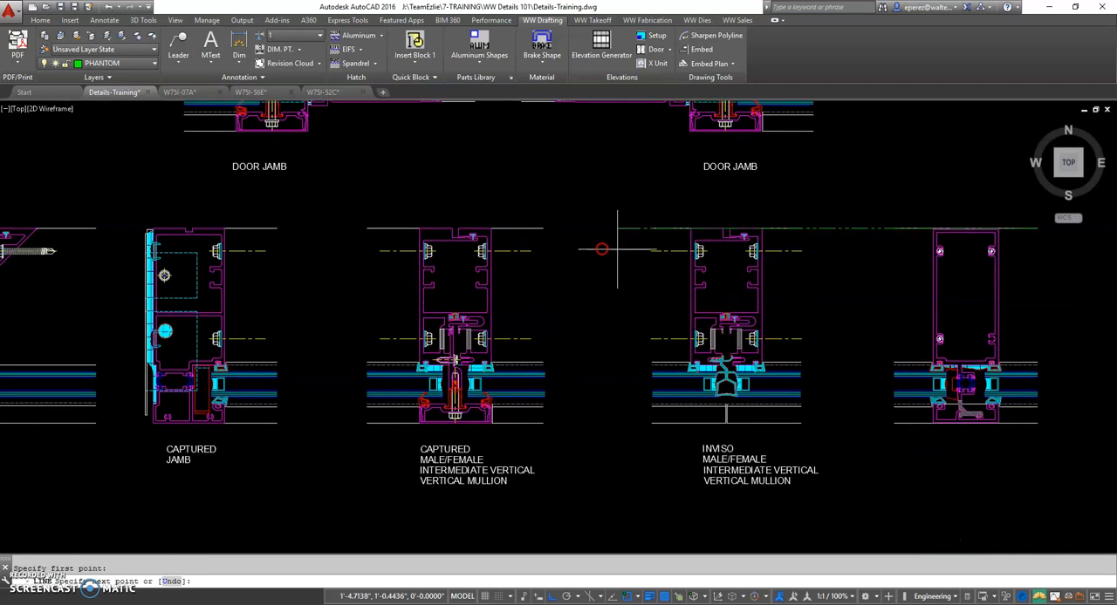
middle_click_drag(225, 259, 528, 262)
left_click(27, 236)
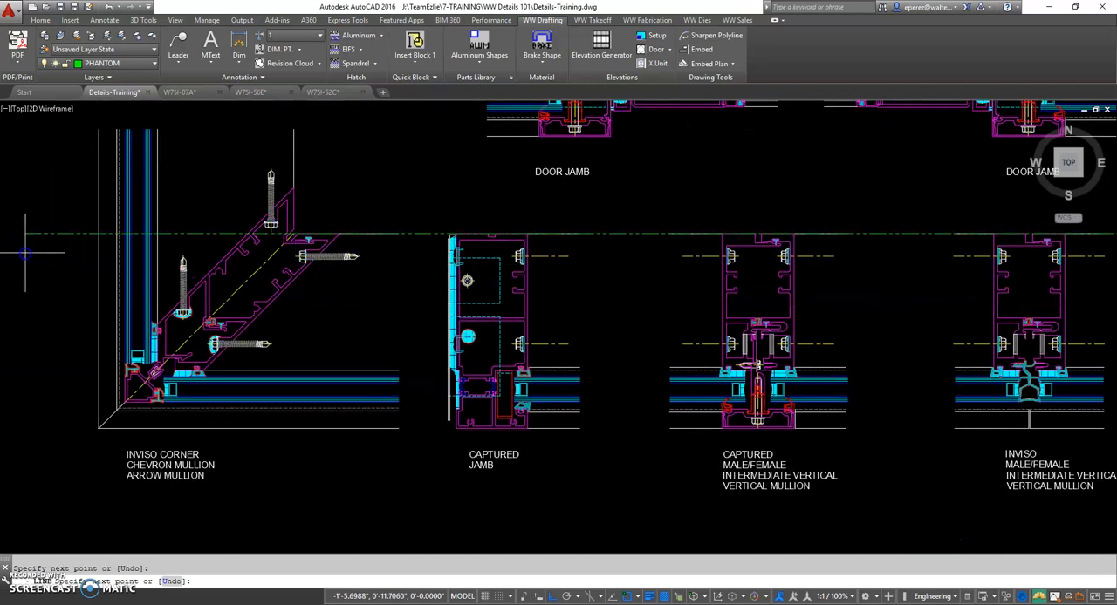
Examine how the phantom line aligns with the back face of the horizontal's tube
middle_click_drag(854, 309, 375, 309)
scroll(763, 261, "up", 3)
scroll(772, 193, "up", 4)
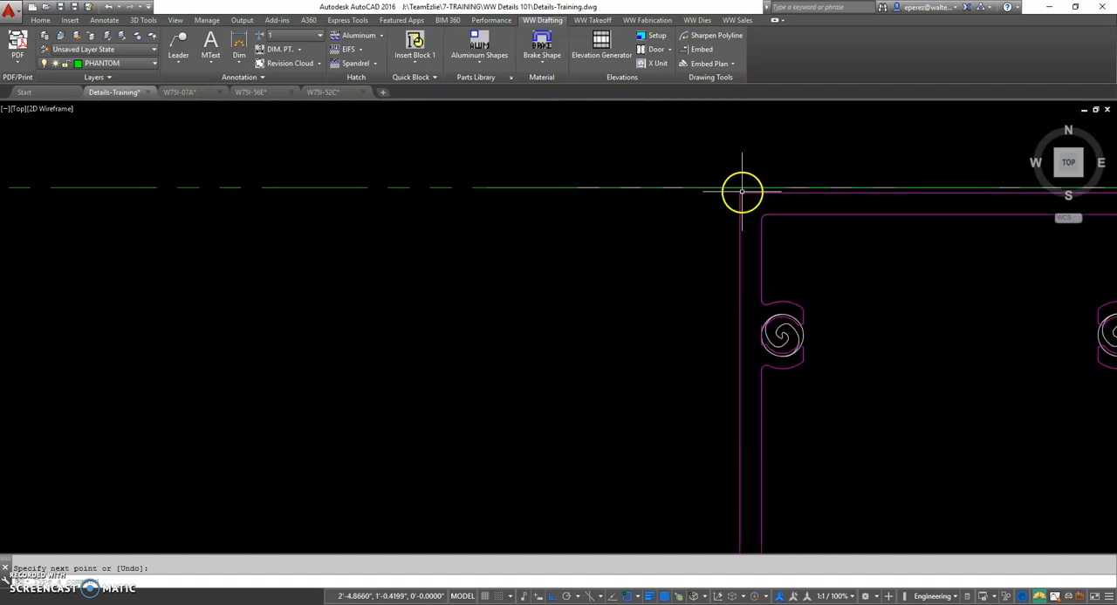
scroll(742, 192, "up", 2)
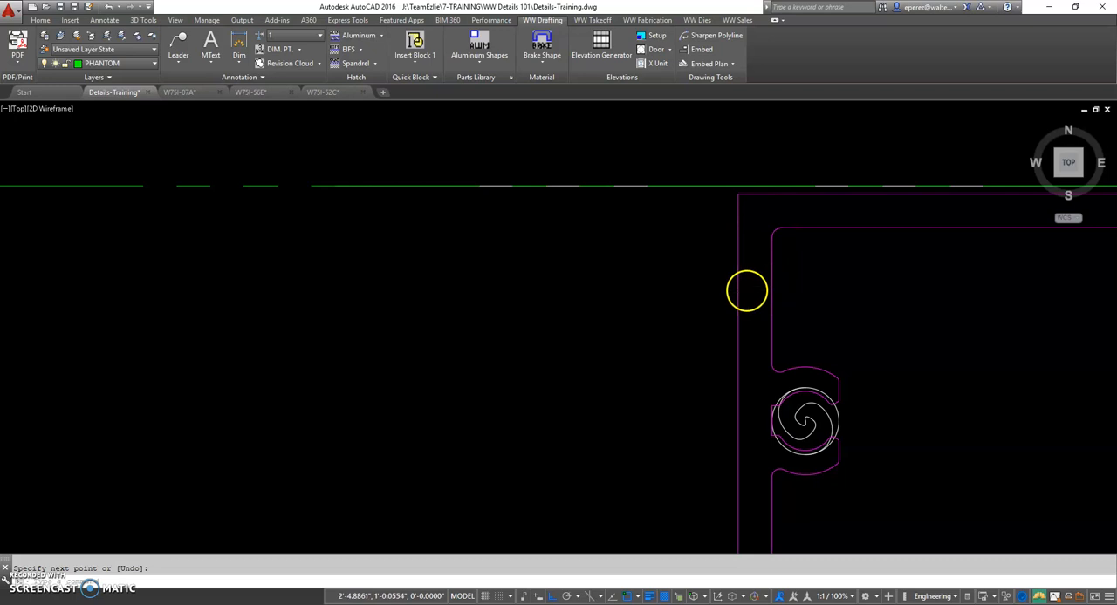
scroll(760, 314, "down", 3)
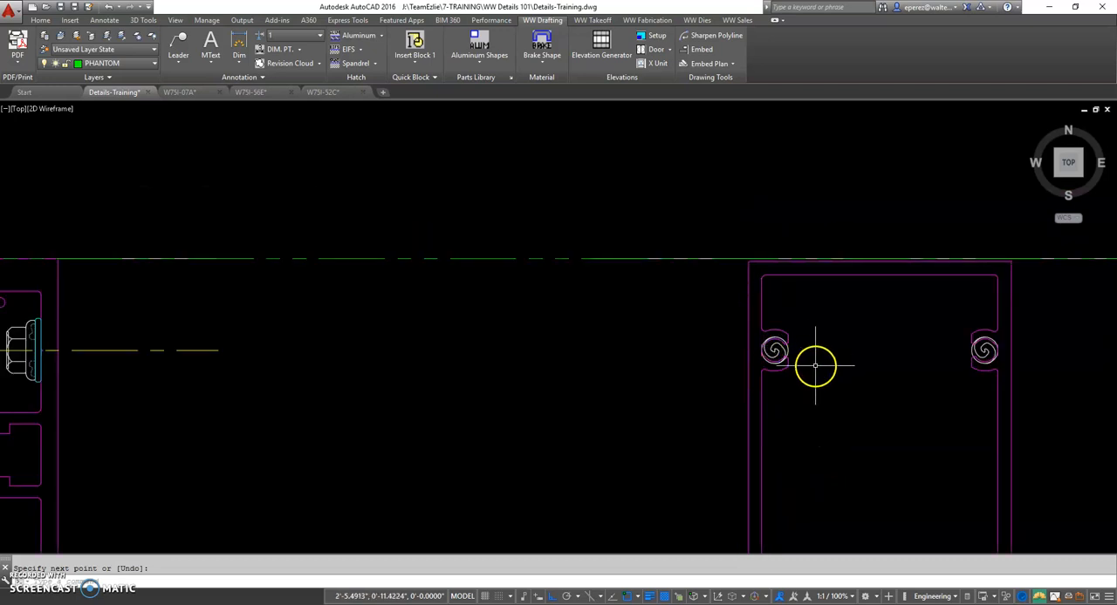
middle_click_drag(815, 372, 661, 347)
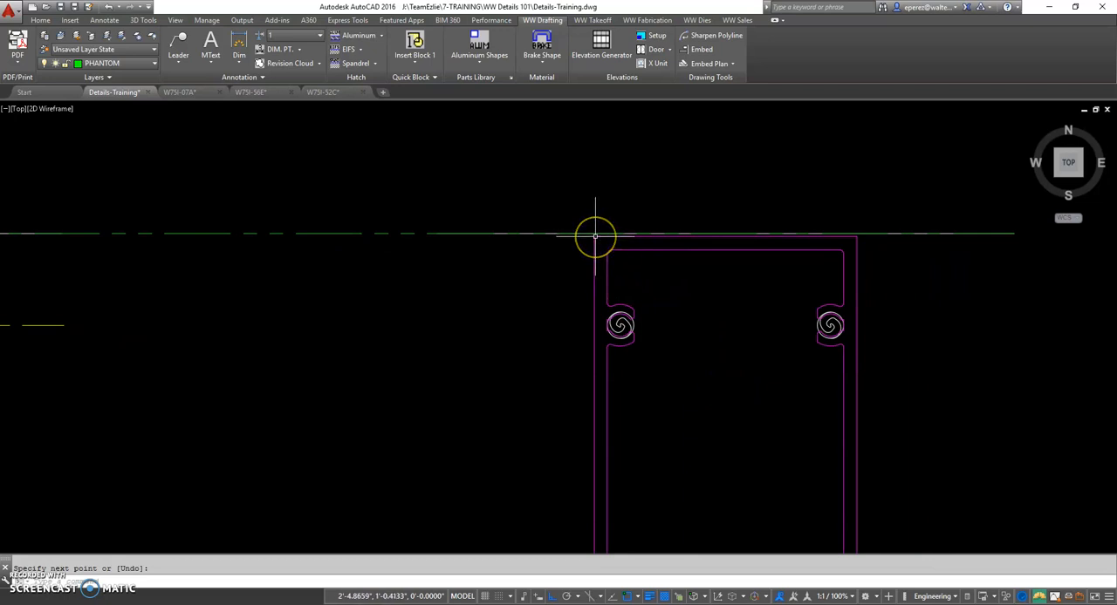
scroll(595, 236, "up", 2)
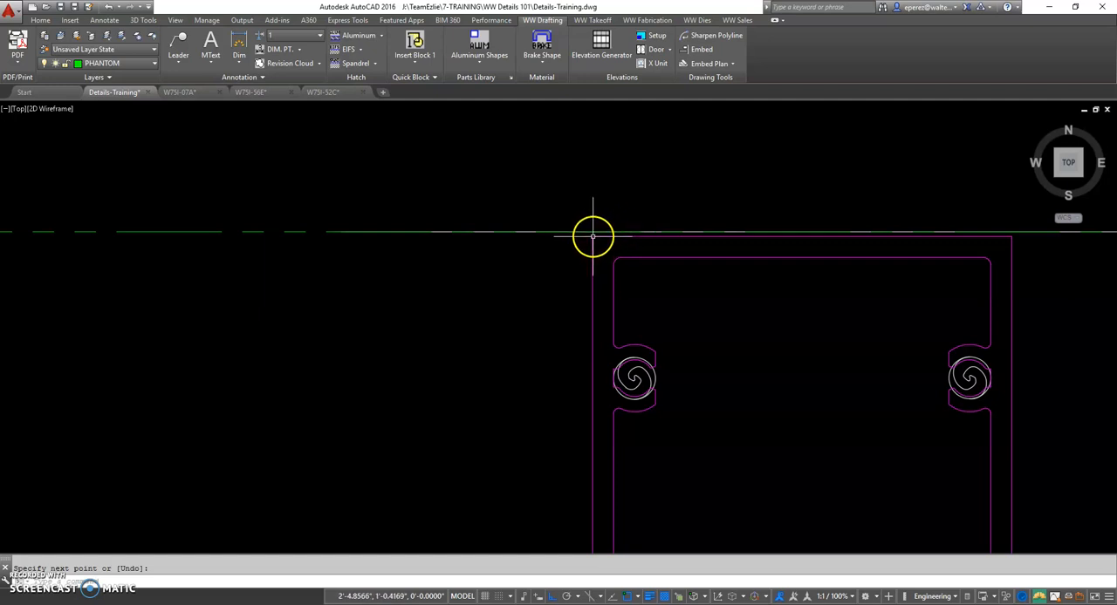
scroll(589, 230, "down", 2)
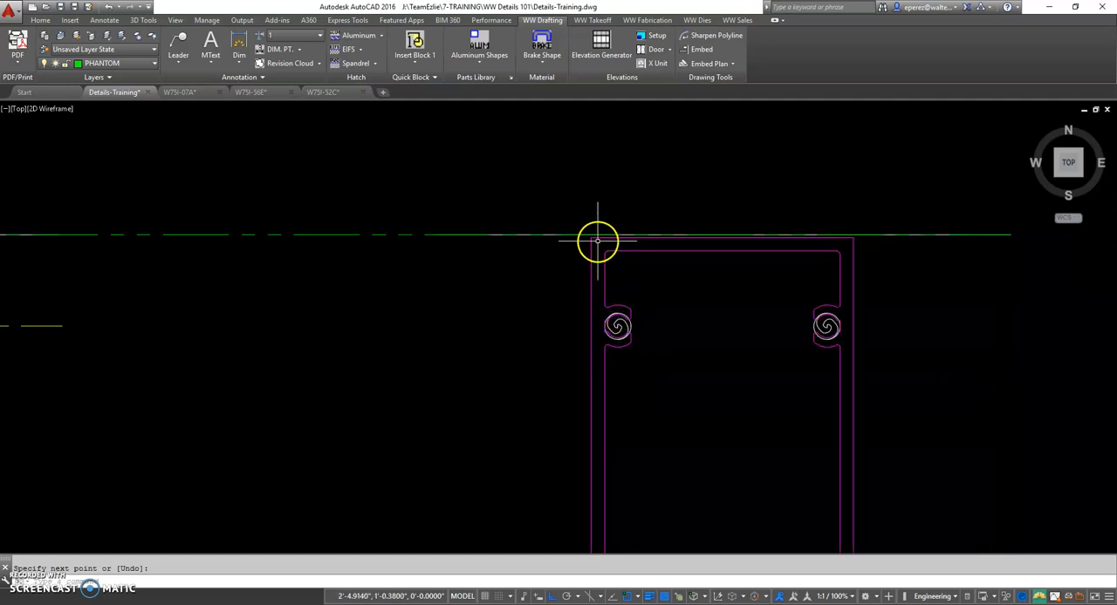
scroll(629, 308, "down", 2)
middle_click_drag(518, 332, 680, 289)
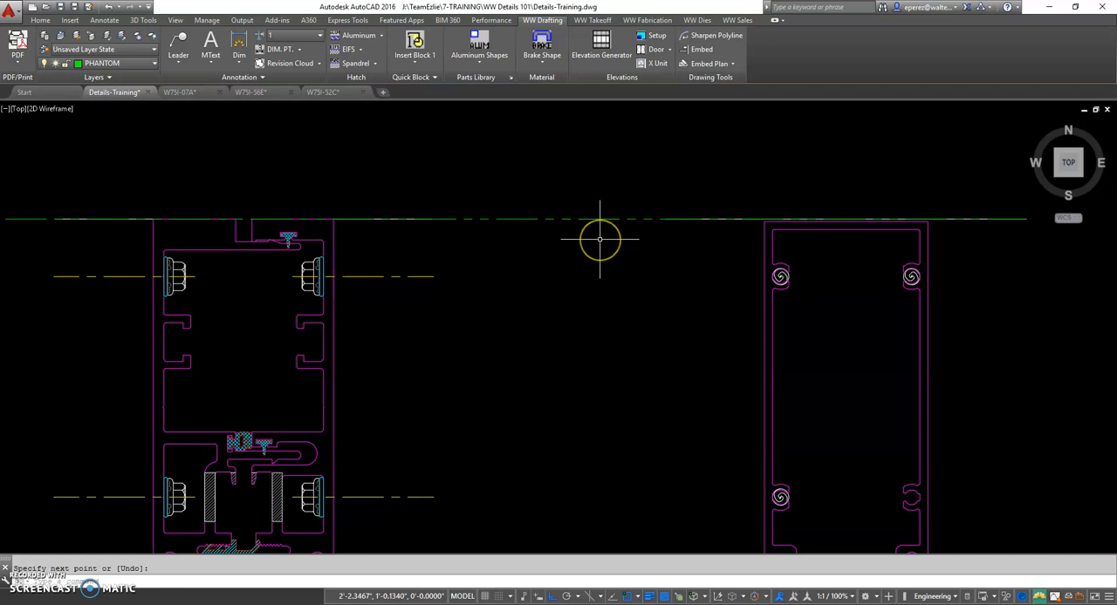
Offset the phantom line with the Through option to the center of the horizontal's upper screw
type("o")
key("Return")
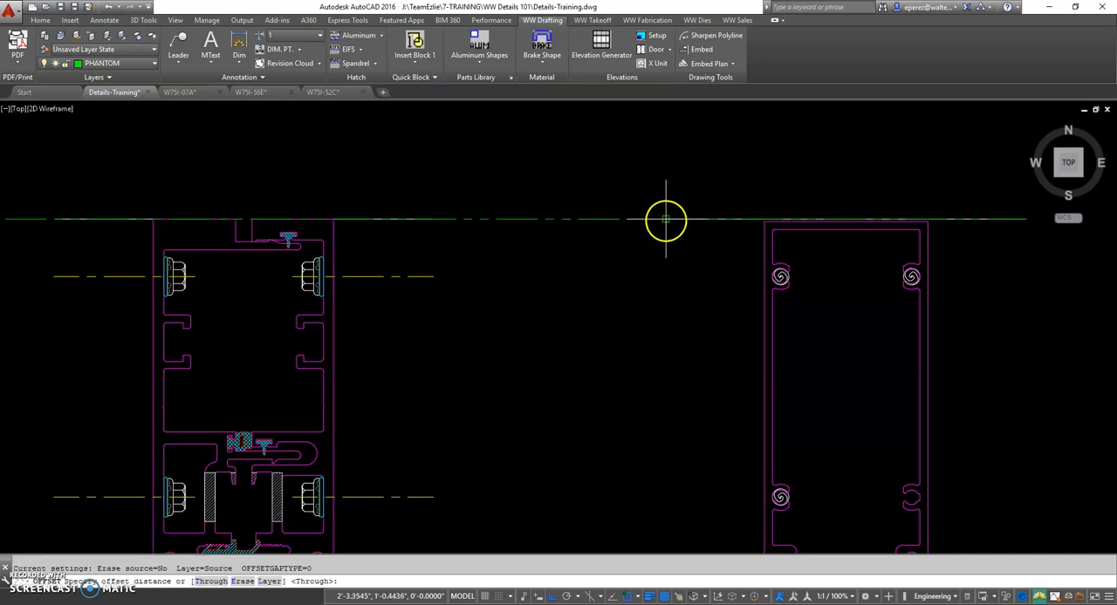
key("Return")
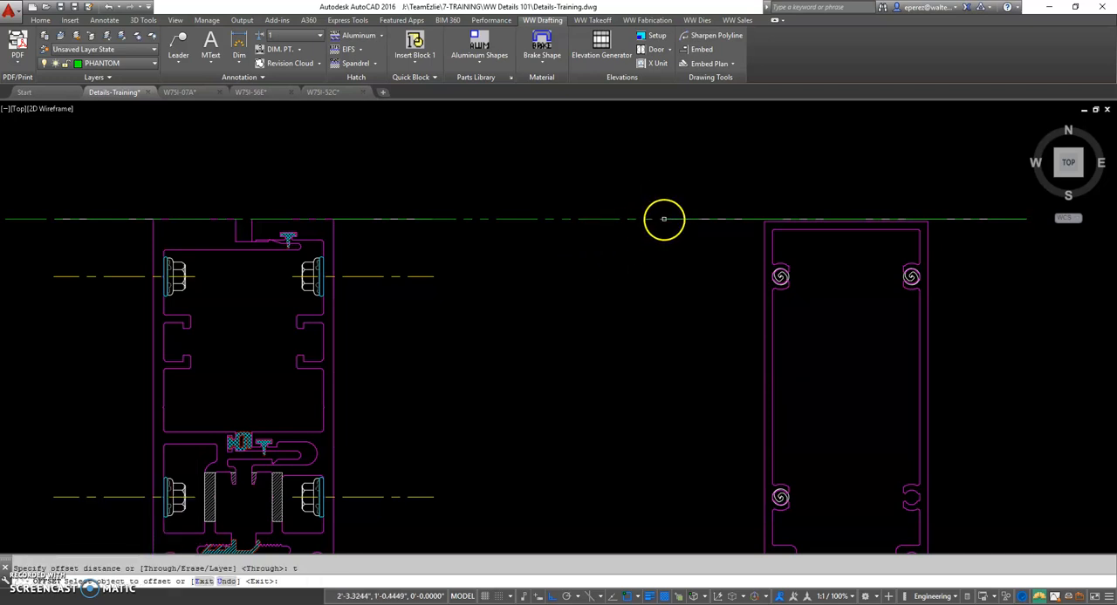
left_click(663, 219)
scroll(776, 276, "up", 6)
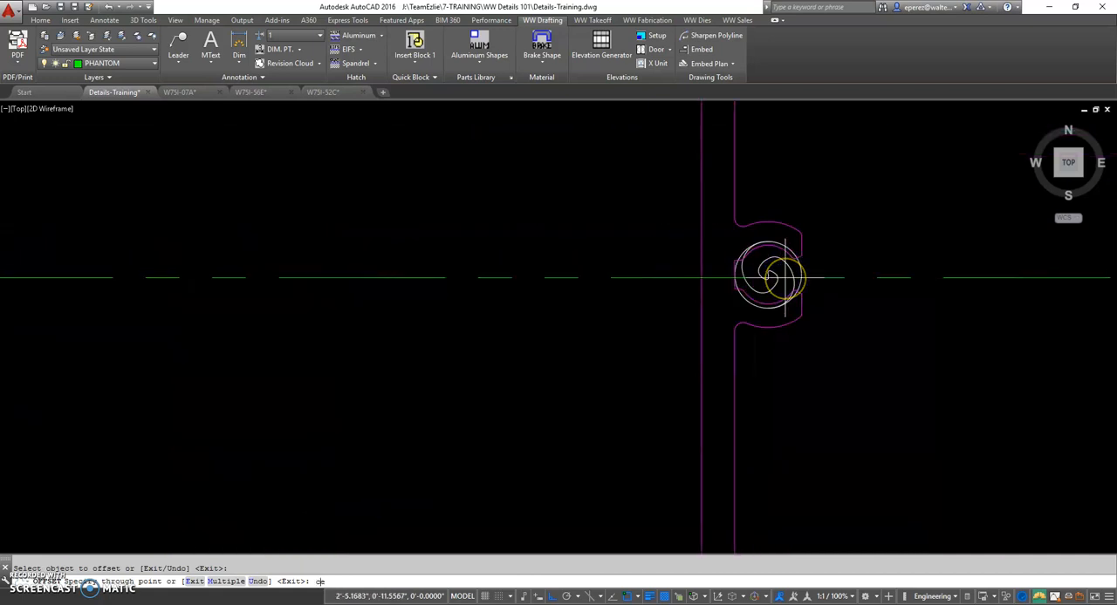
scroll(786, 277, "up", 5)
left_click(768, 311)
scroll(769, 310, "down", 10)
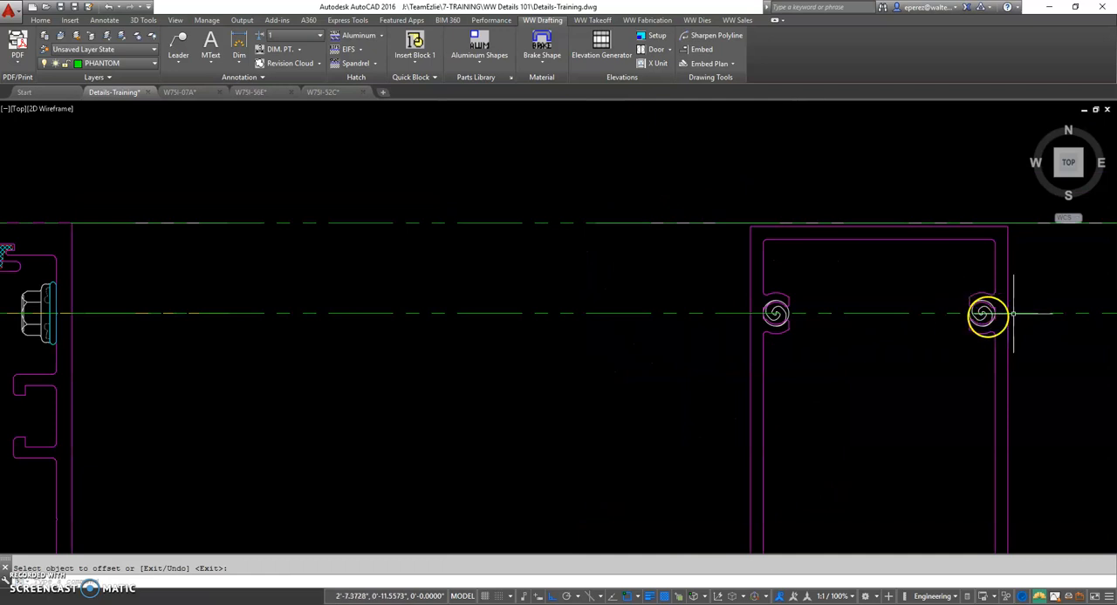
Examine how the upper screw line aligns with the fasteners in the intermediate mullions, jamb and corner details
middle_click_drag(256, 366, 394, 371)
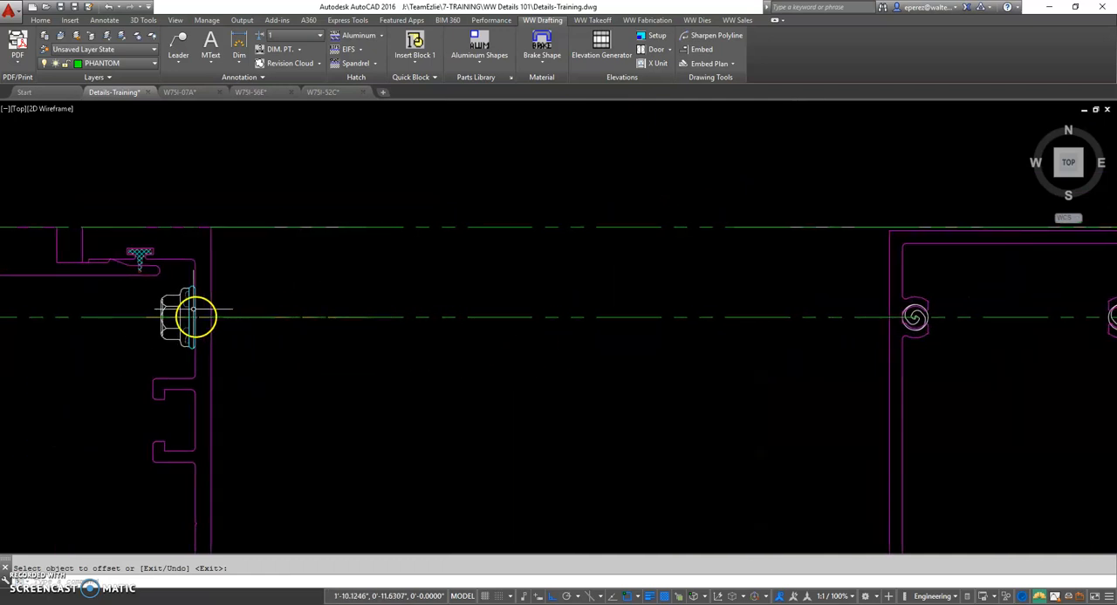
middle_click_drag(210, 327, 531, 344)
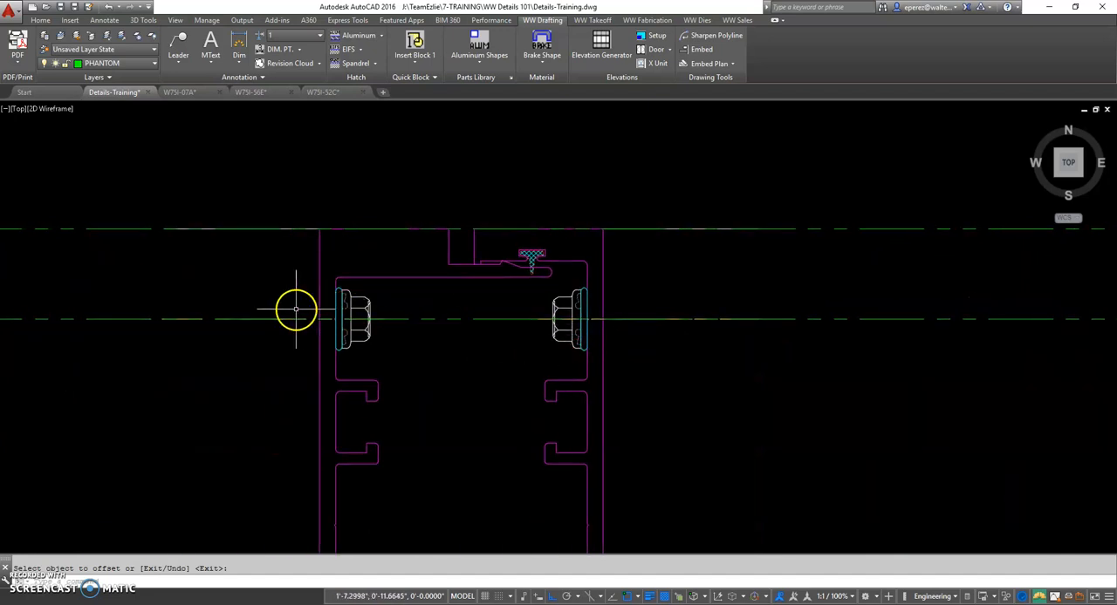
scroll(568, 328, "down", 2)
middle_click_drag(675, 347, 494, 343)
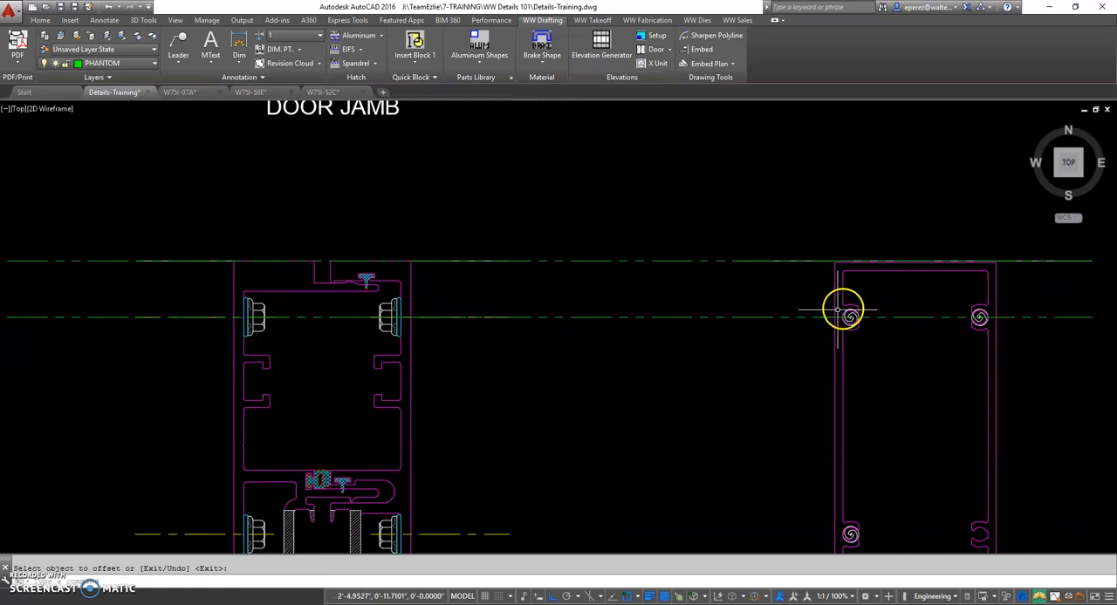
scroll(410, 342, "down", 2)
middle_click_drag(338, 346, 622, 356)
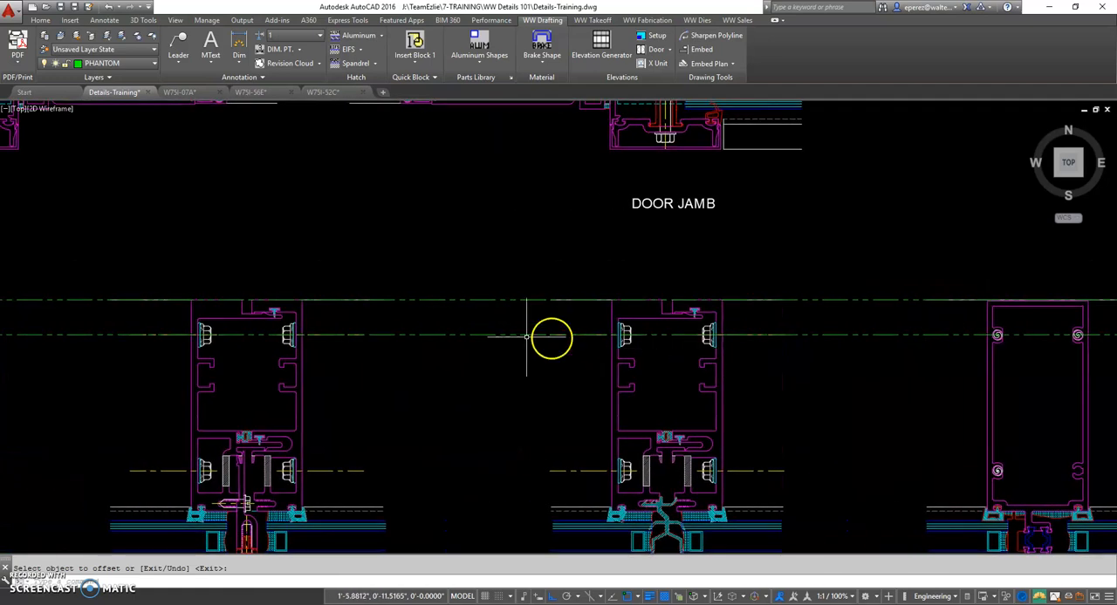
middle_click_drag(212, 349, 523, 356)
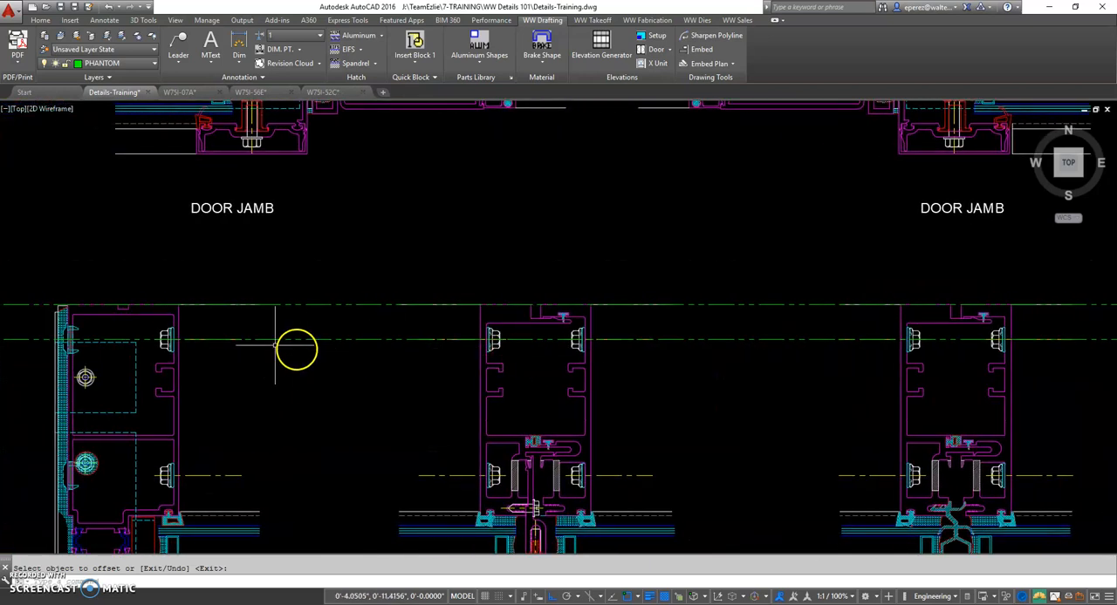
middle_click_drag(149, 337, 451, 349)
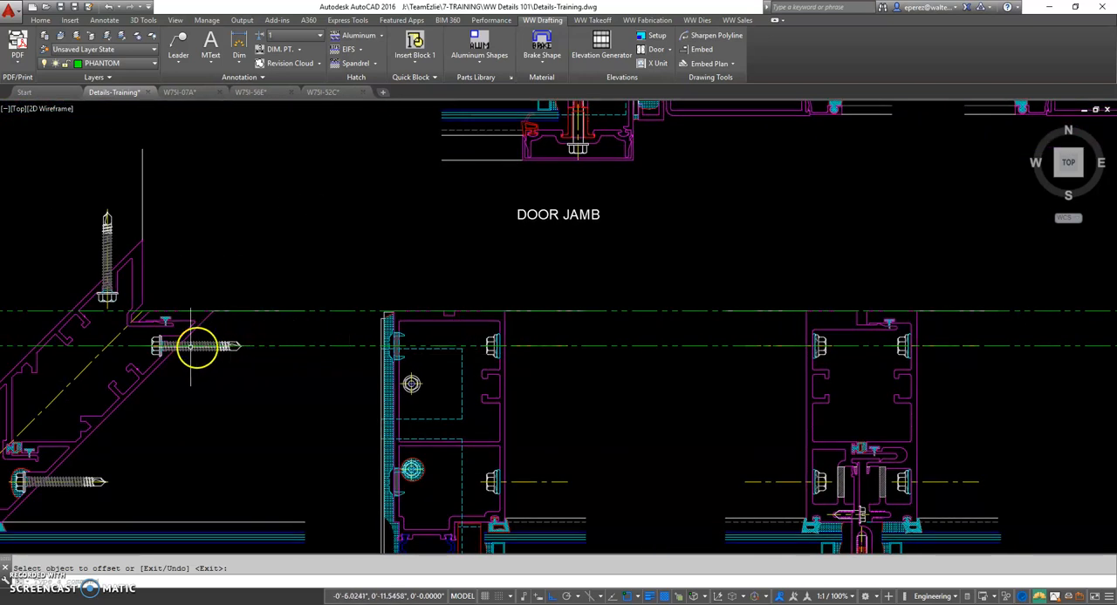
middle_click_drag(681, 418, 124, 359)
middle_click_drag(937, 414, 630, 398)
Offset the upper screw line with the Through option to the center of the horizontal's lower screw
type("o")
key("Return")
type("t")
key("Return")
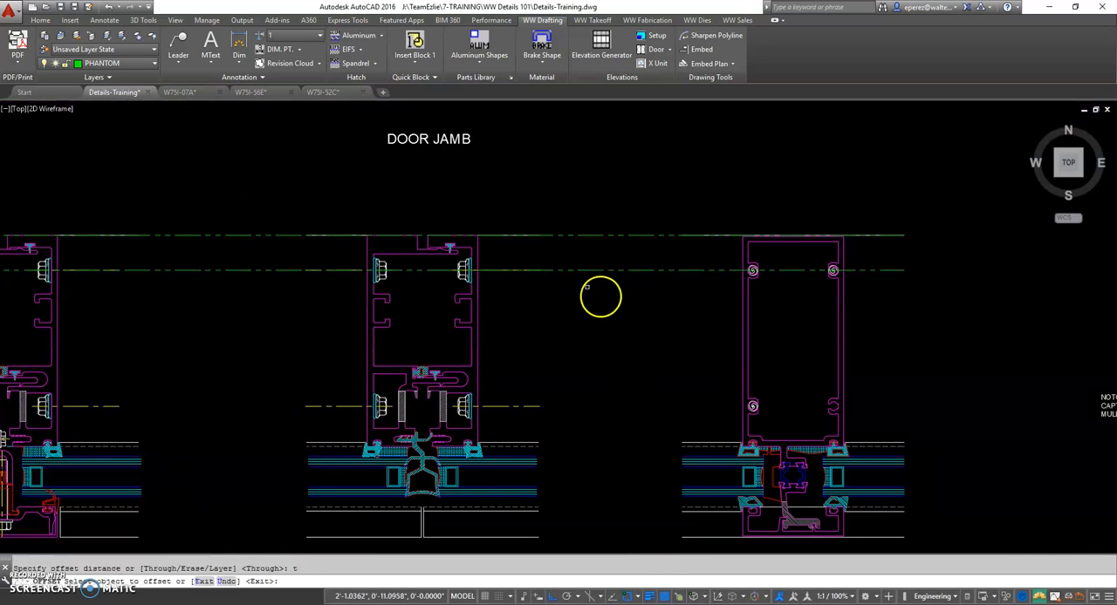
left_click(587, 272)
scroll(756, 407, "up", 4)
type("ce")
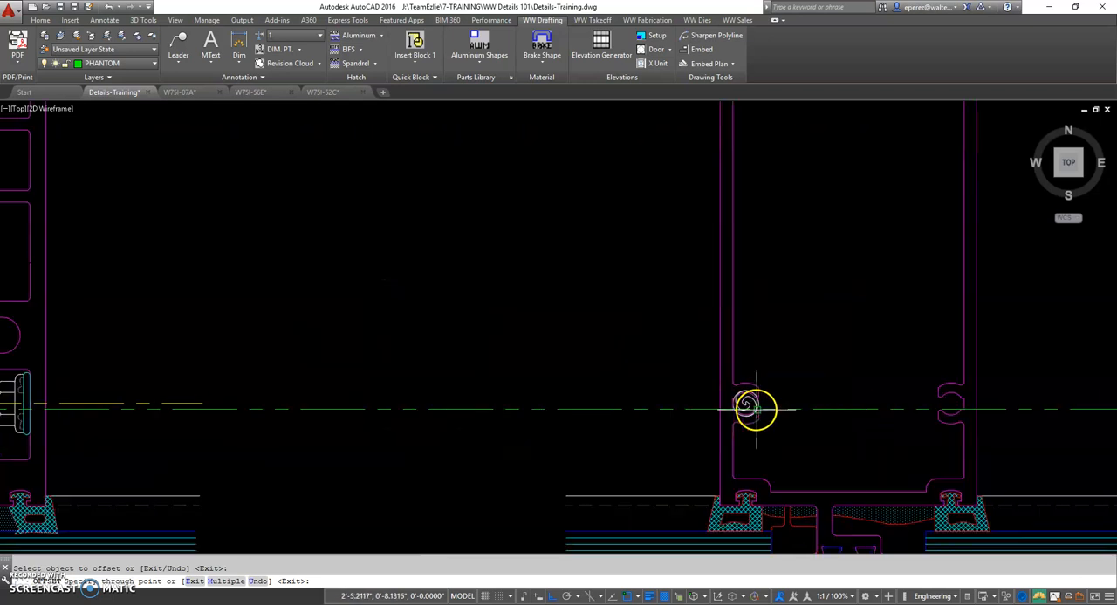
type("n")
key("Return")
scroll(768, 407, "up", 2)
left_click(698, 417)
scroll(767, 442, "down", 5)
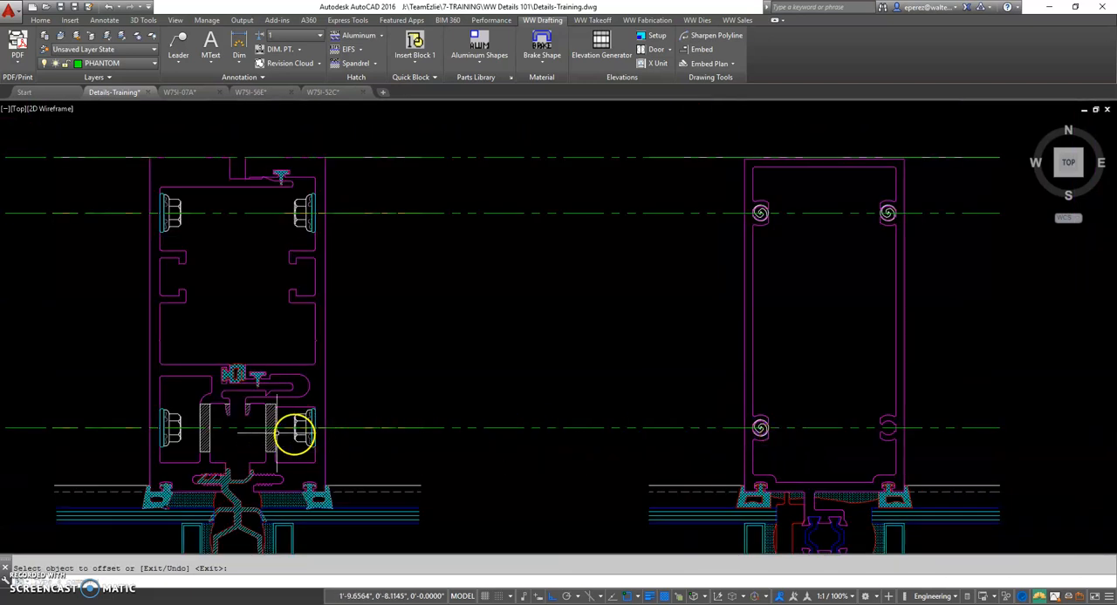
Examine how the lower screw line aligns with the fasteners in the other vertical mullion details
mouse_move(105, 424)
middle_mouse_down()
mouse_move(641, 392)
mouse_move(1032, 390)
middle_mouse_up()
middle_click_drag(292, 416, 1020, 385)
mouse_move(393, 397)
middle_mouse_down()
mouse_move(575, 399)
mouse_move(125, 403)
middle_mouse_up()
middle_click_drag(1060, 432, 792, 441)
scroll(792, 440, "down", 2)
middle_click_drag(905, 398, 240, 393)
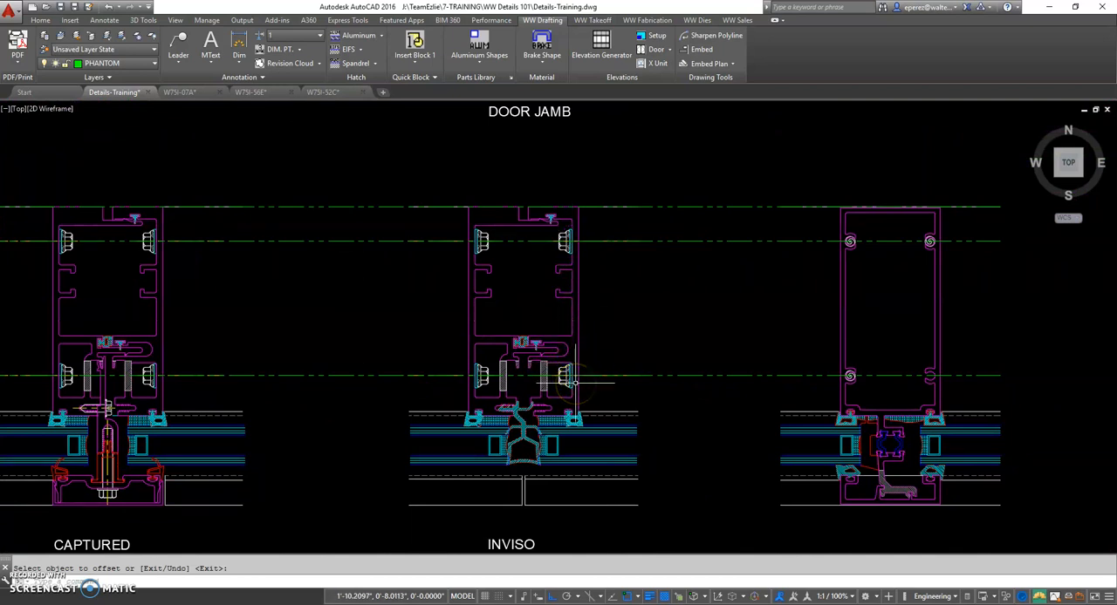
middle_click_drag(898, 369, 729, 374)
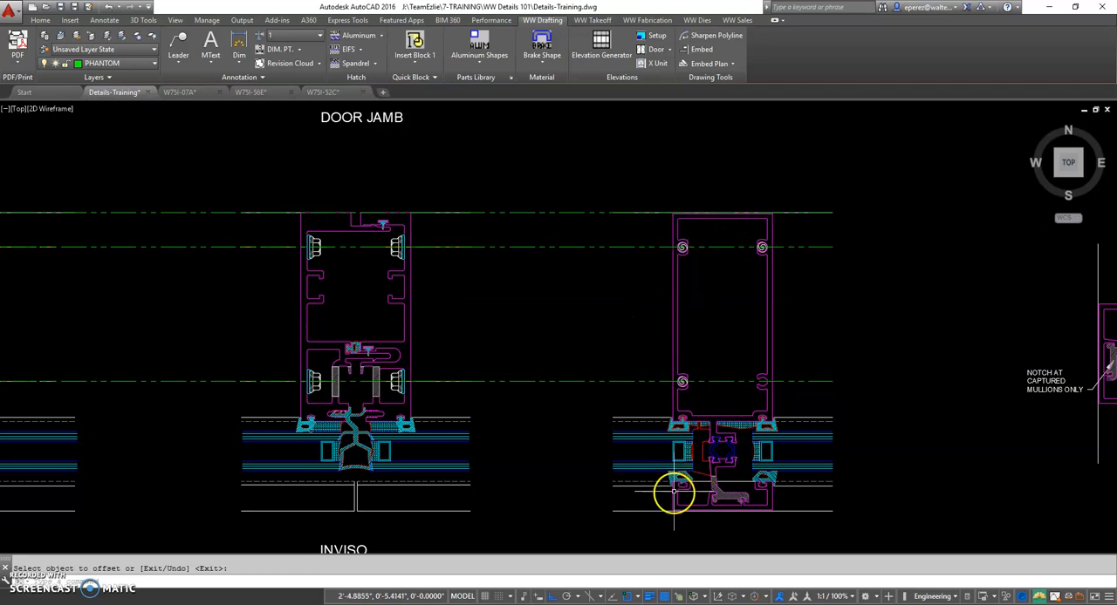
Offset the lower screw line with the Through option to the tube corner at the horizontal's glazing gasket
middle_click_drag(598, 454, 579, 390)
scroll(718, 369, "up", 2)
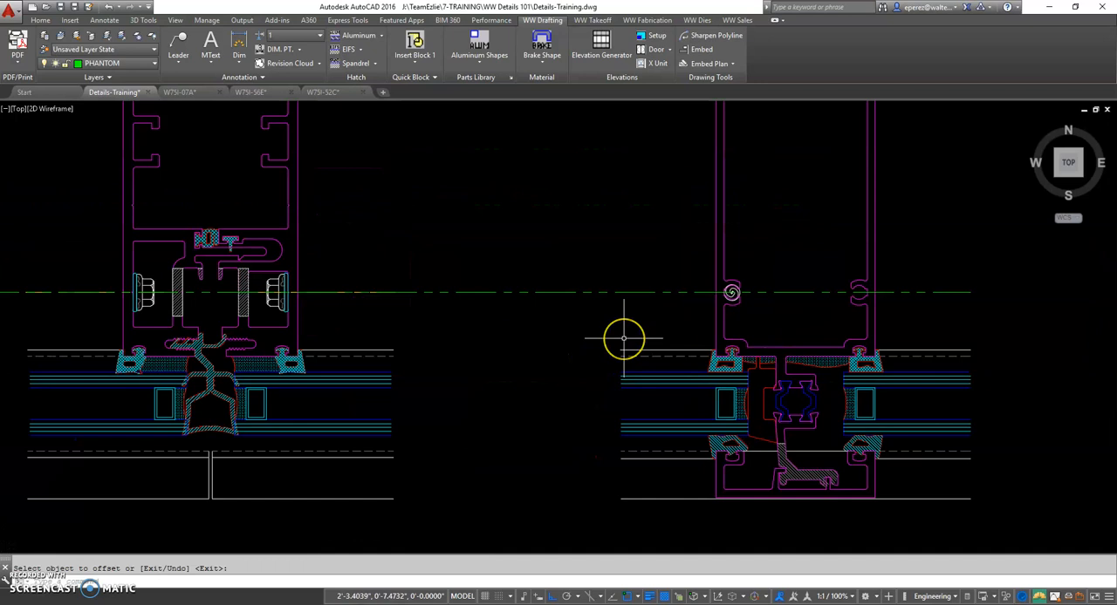
left_click(656, 294)
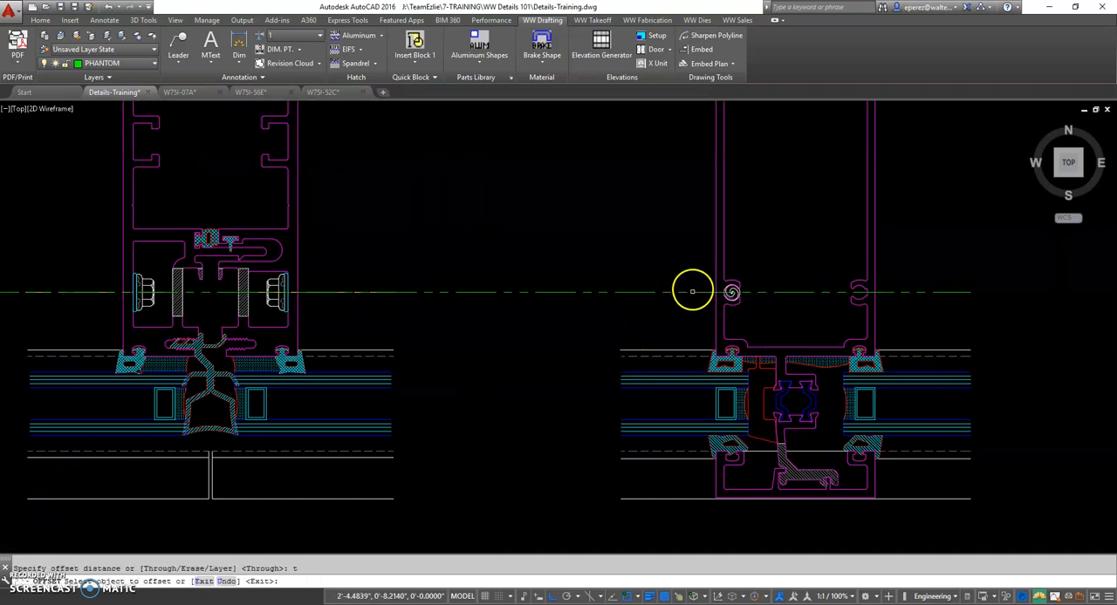
left_click(696, 292)
scroll(723, 344, "up", 5)
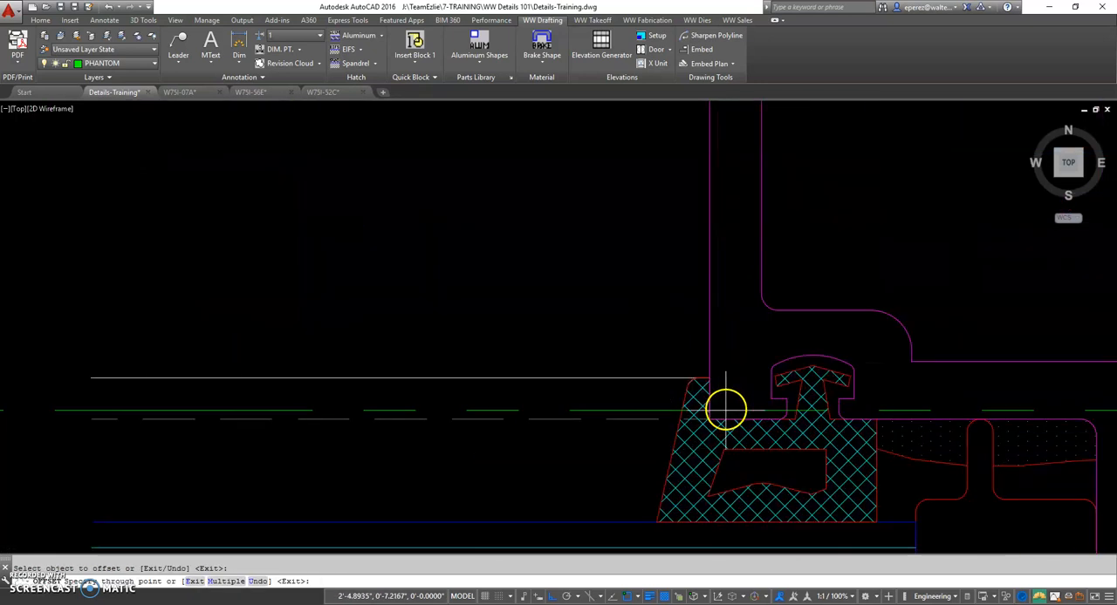
left_click(709, 420)
left_click(793, 429)
scroll(800, 426, "down", 8)
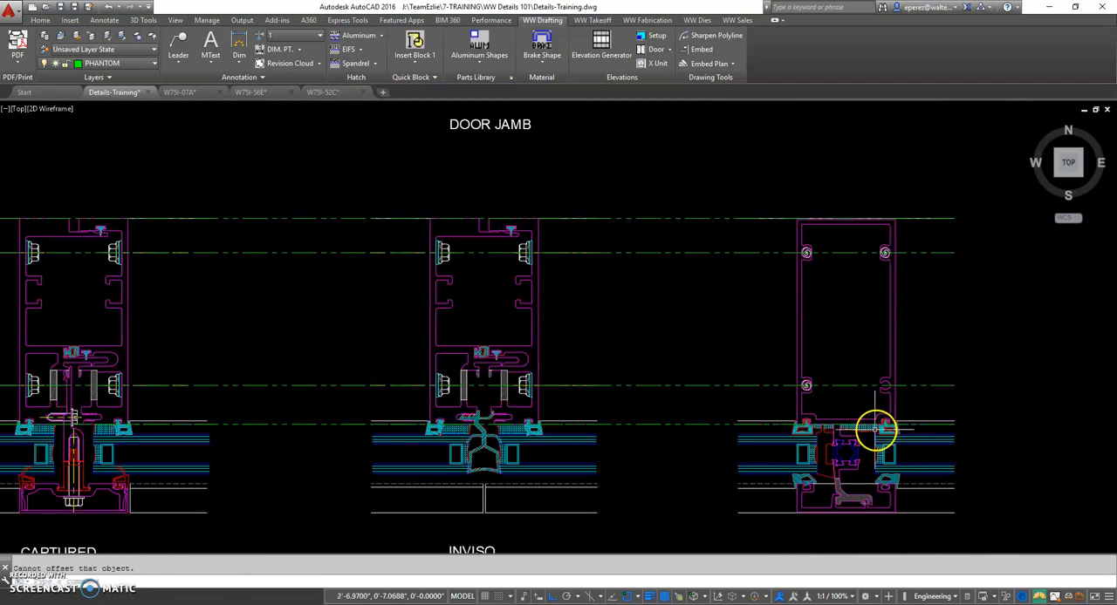
Examine how the glazing face line aligns with the gasket seats of the captured and inviso intermediate mullions
scroll(605, 431, "up", 3)
scroll(576, 431, "up", 1)
scroll(577, 431, "up", 4)
scroll(571, 422, "down", 4)
middle_click_drag(335, 428, 908, 411)
middle_click_drag(204, 417, 558, 406)
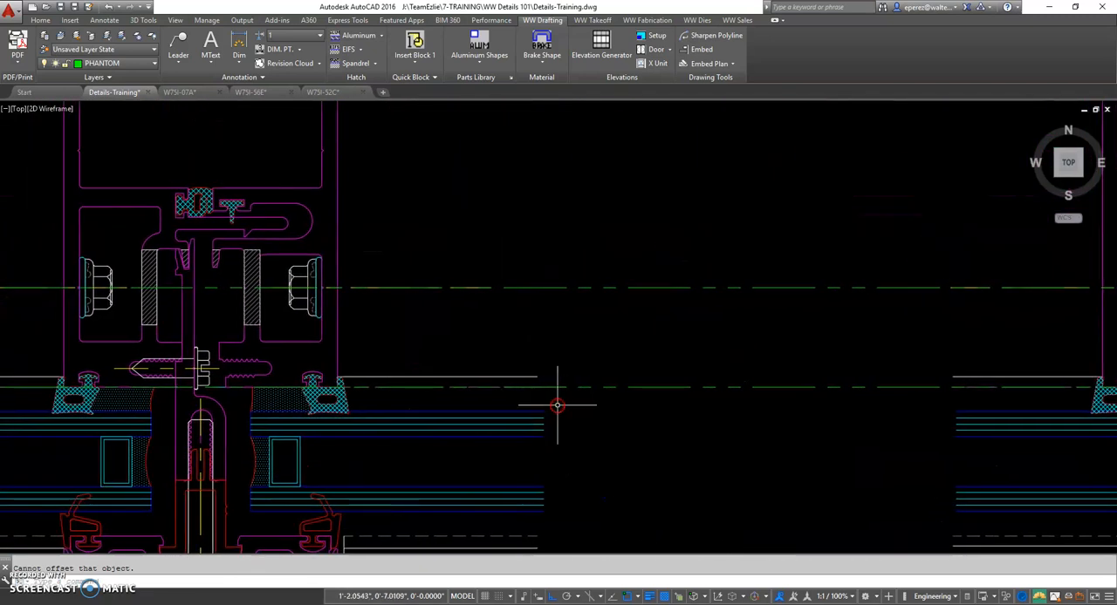
middle_click_drag(836, 448, 252, 419)
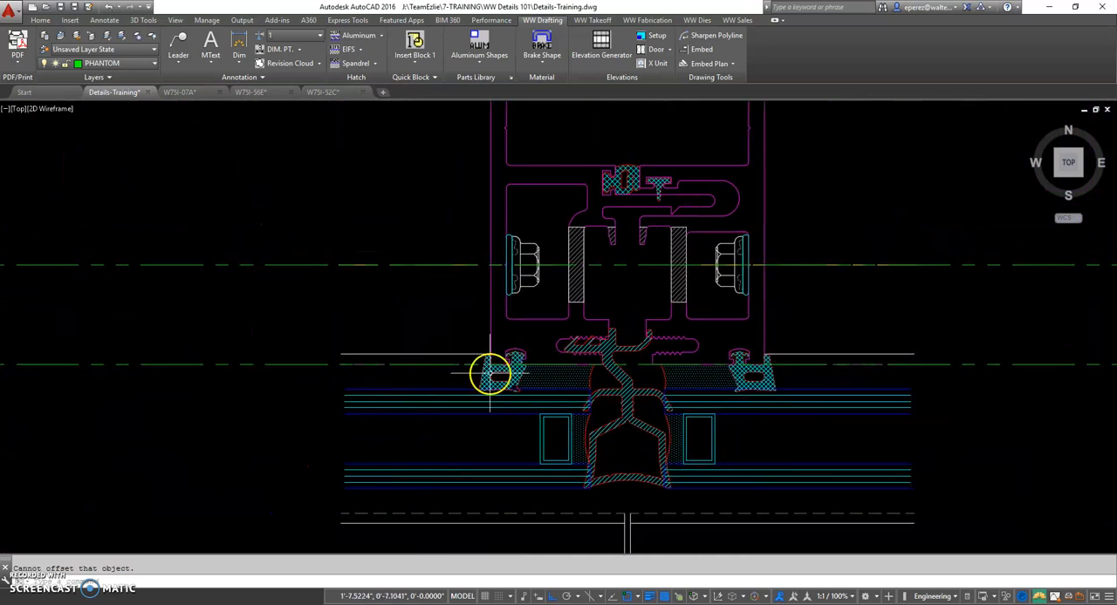
scroll(781, 384, "up", 2)
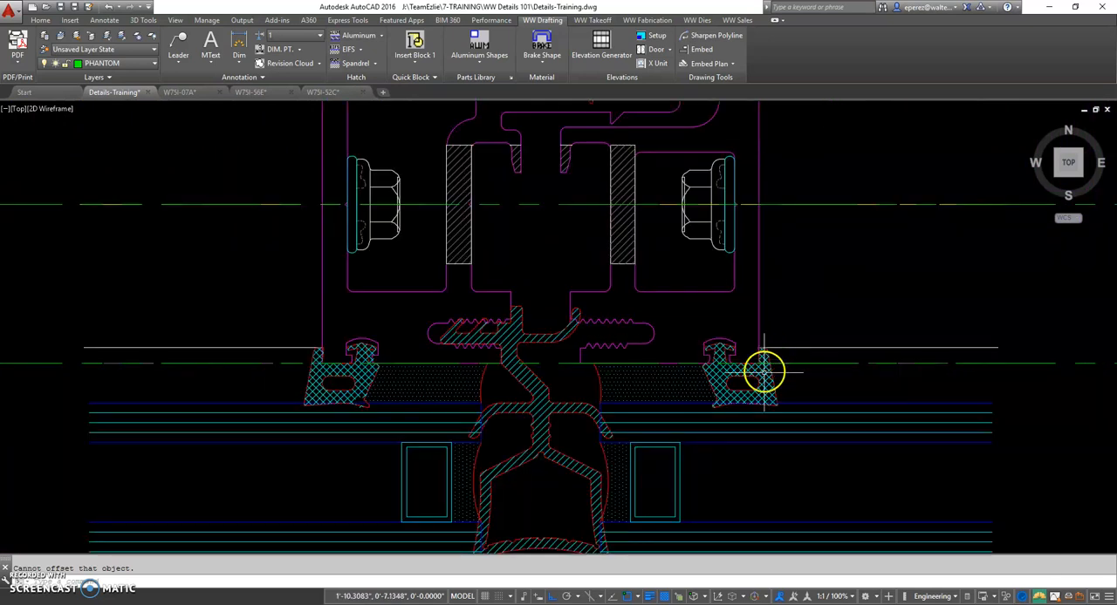
Examine how the glazing face line meets the horizontal's tube corner and interior gasket, checking the aluminum profile's outline
scroll(777, 392, "down", 2)
middle_click_drag(780, 391, 98, 346)
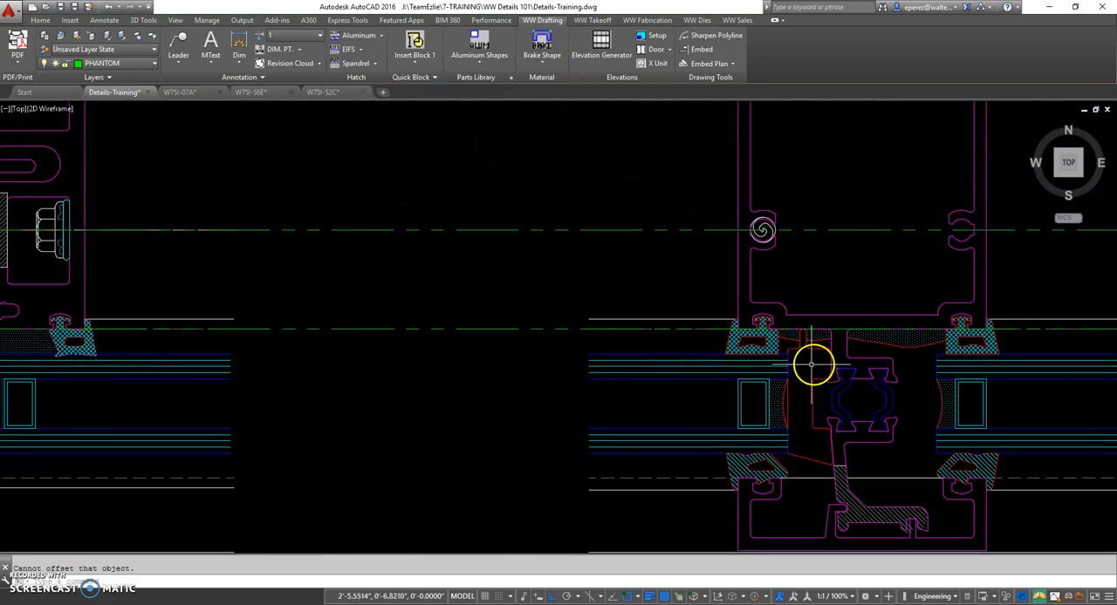
scroll(731, 347, "up", 5)
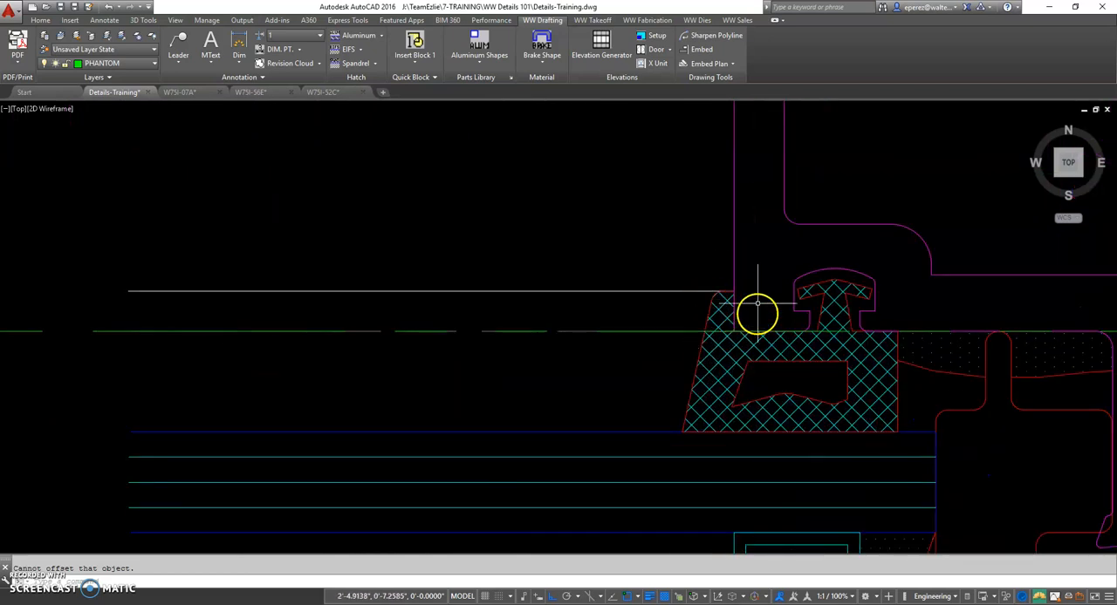
scroll(731, 328, "up", 2)
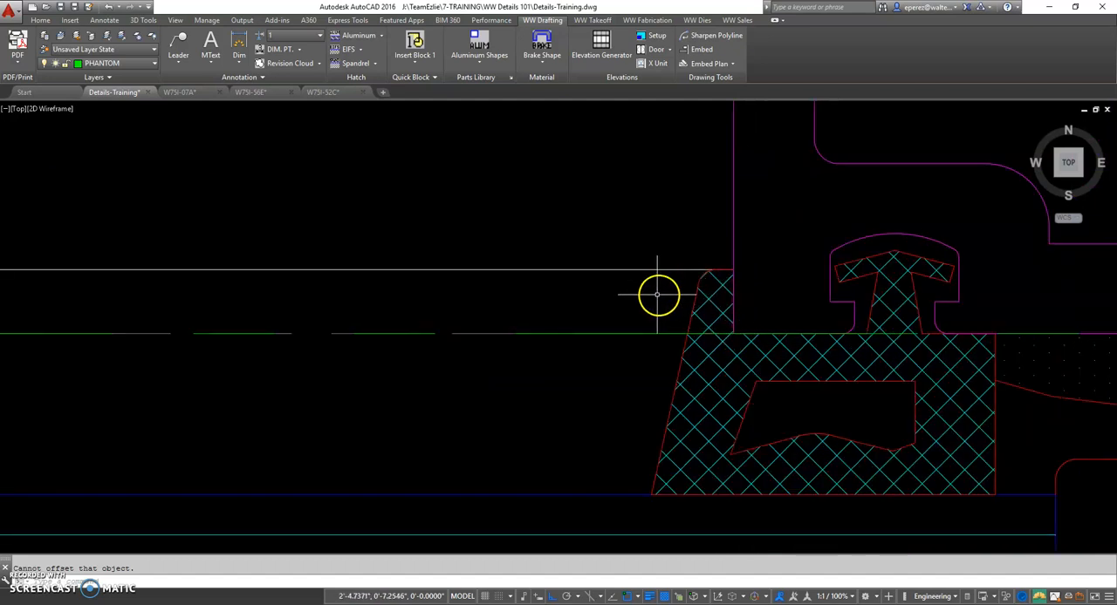
left_click(734, 234)
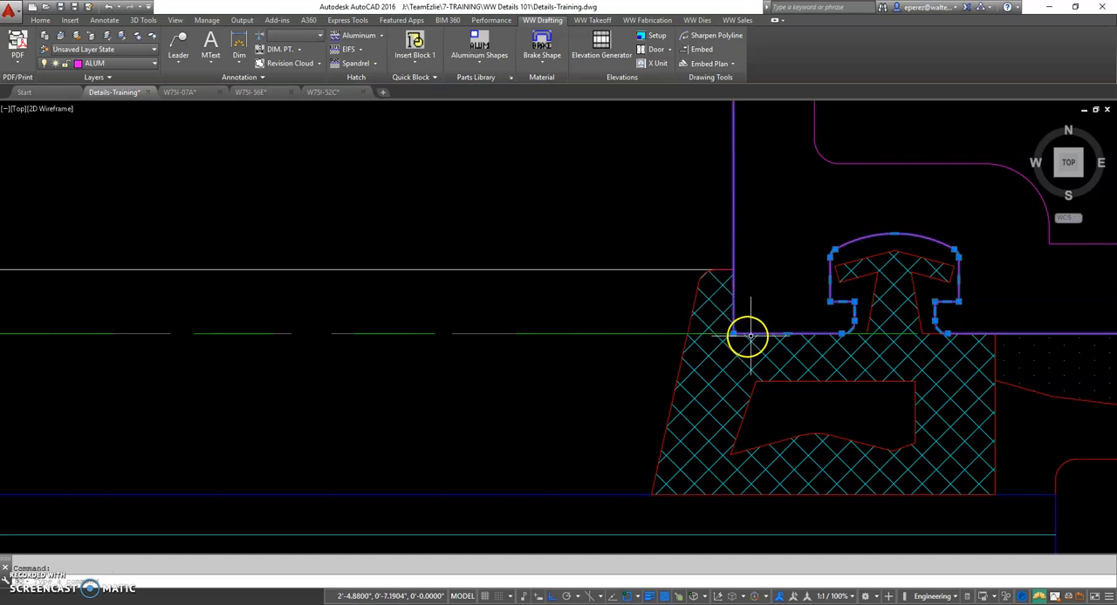
key("Escape")
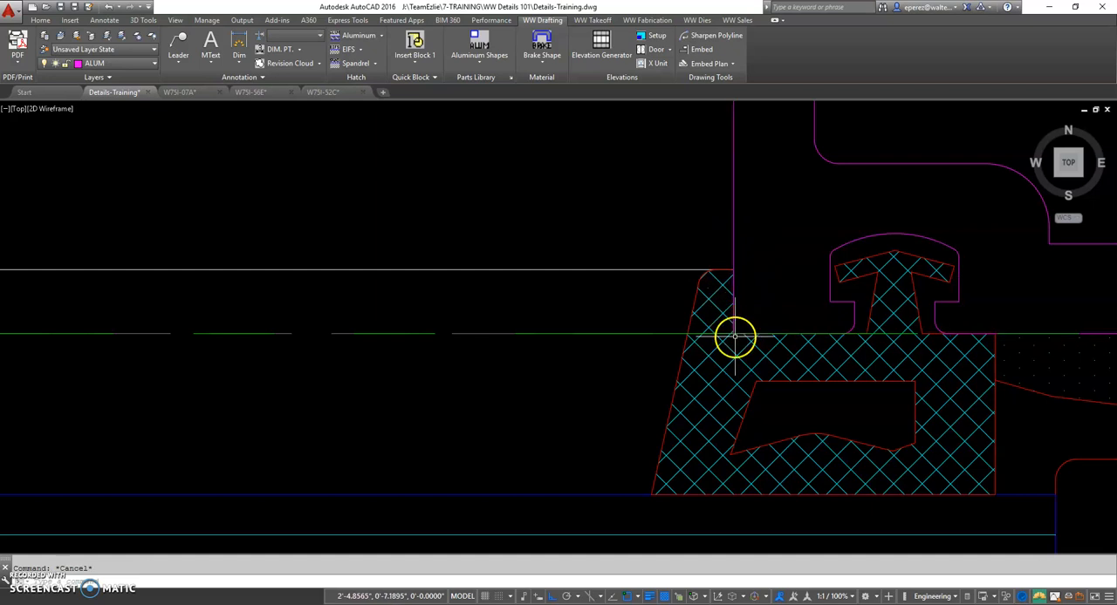
scroll(747, 334, "up", 2)
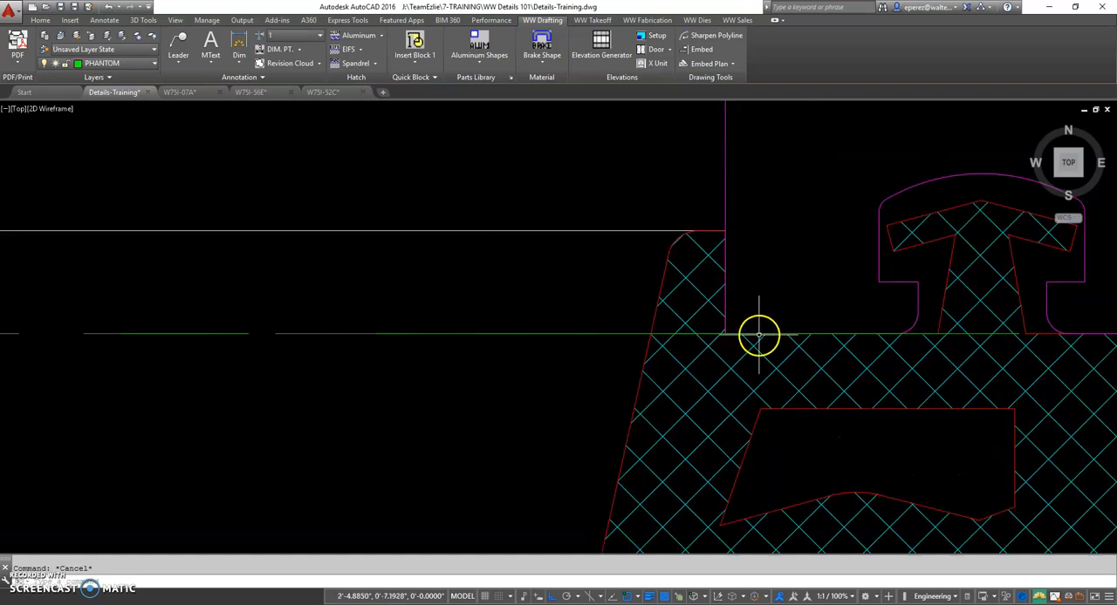
scroll(721, 334, "down", 2)
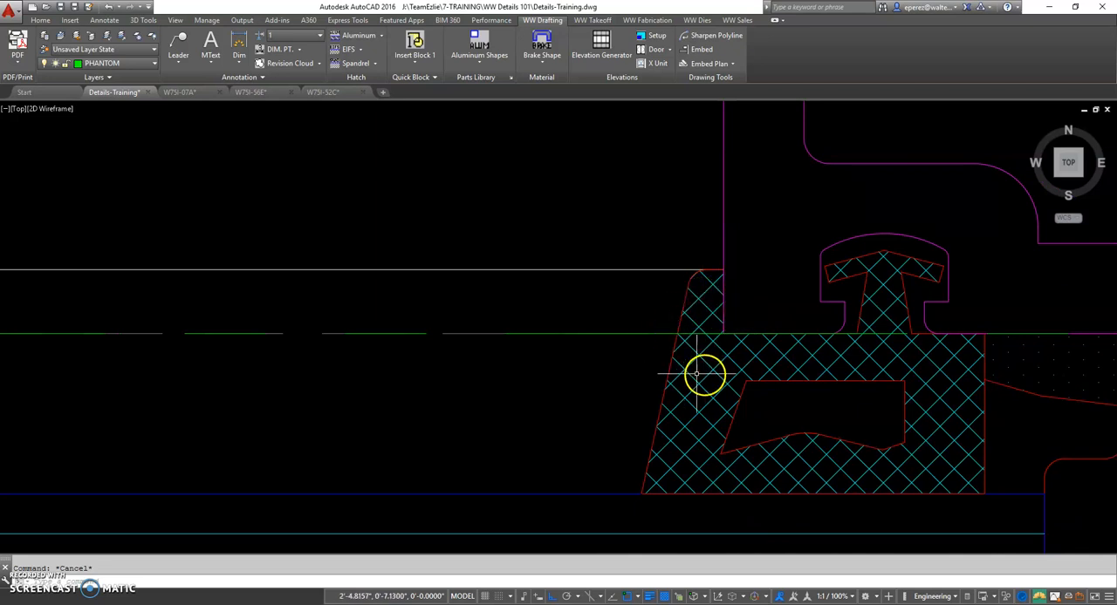
scroll(480, 336, "down", 4)
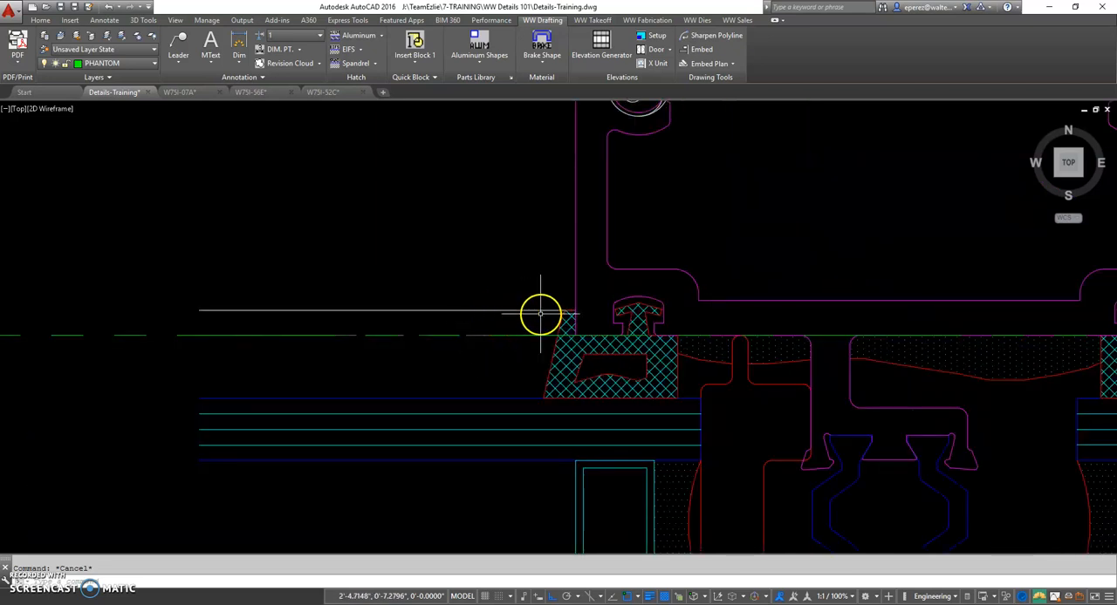
Check where the white edge line at the interior gasket's tip ends on the face of the horizontal tube
scroll(542, 316, "up", 2)
left_click(560, 309)
scroll(593, 312, "up", 3)
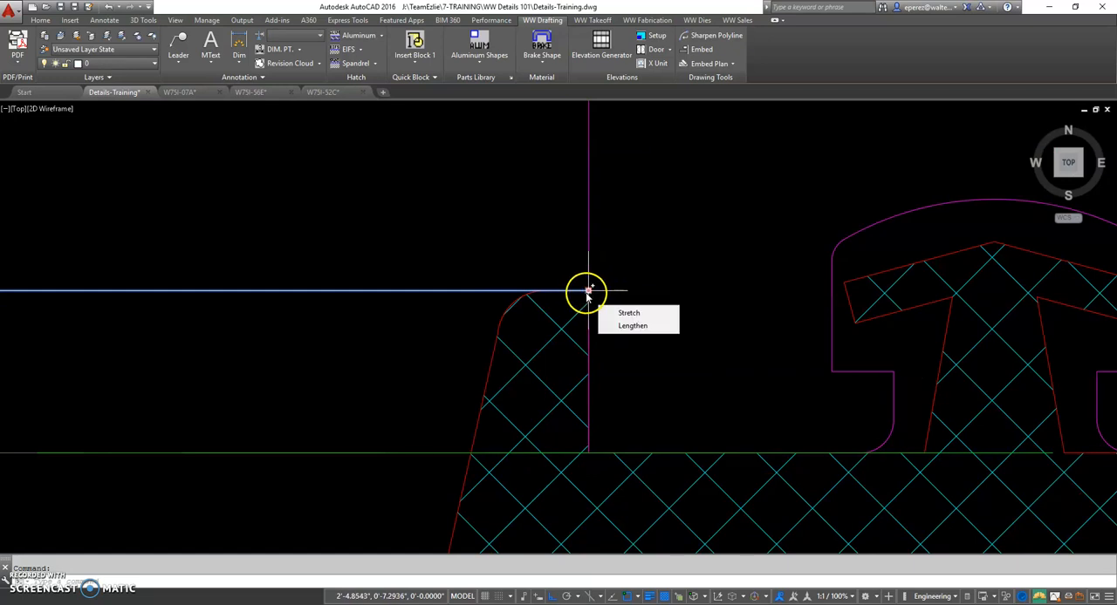
scroll(479, 300, "down", 5)
key("Escape")
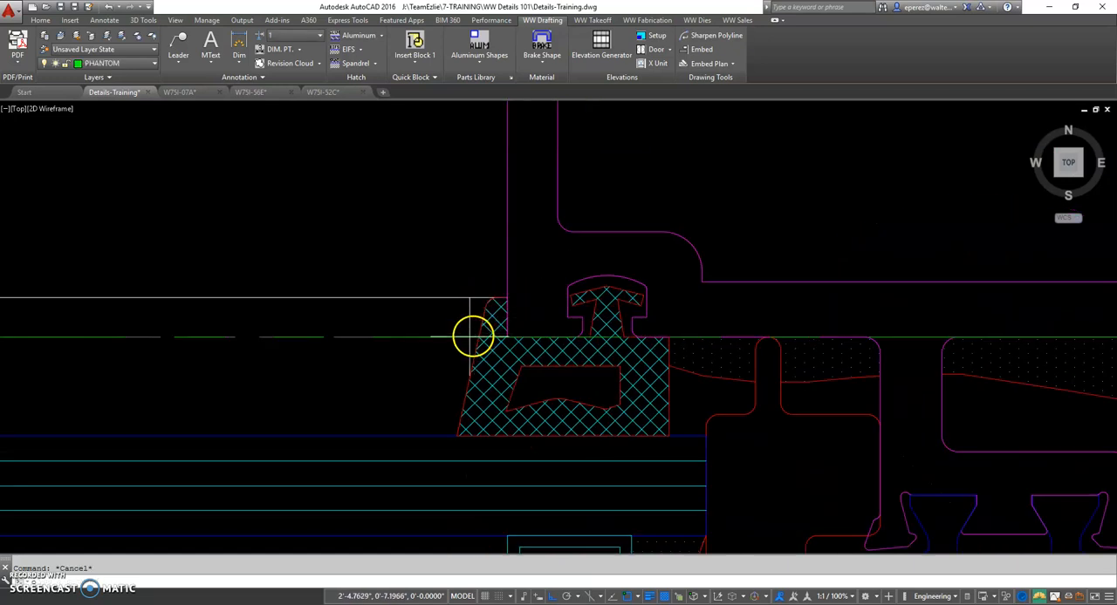
Offset the glazing face line with the Through option to the interior gasket's tip on the horizontal tube's face
type("o")
key("Return")
type("t")
key("Return")
left_click(423, 336)
scroll(508, 302, "up", 5)
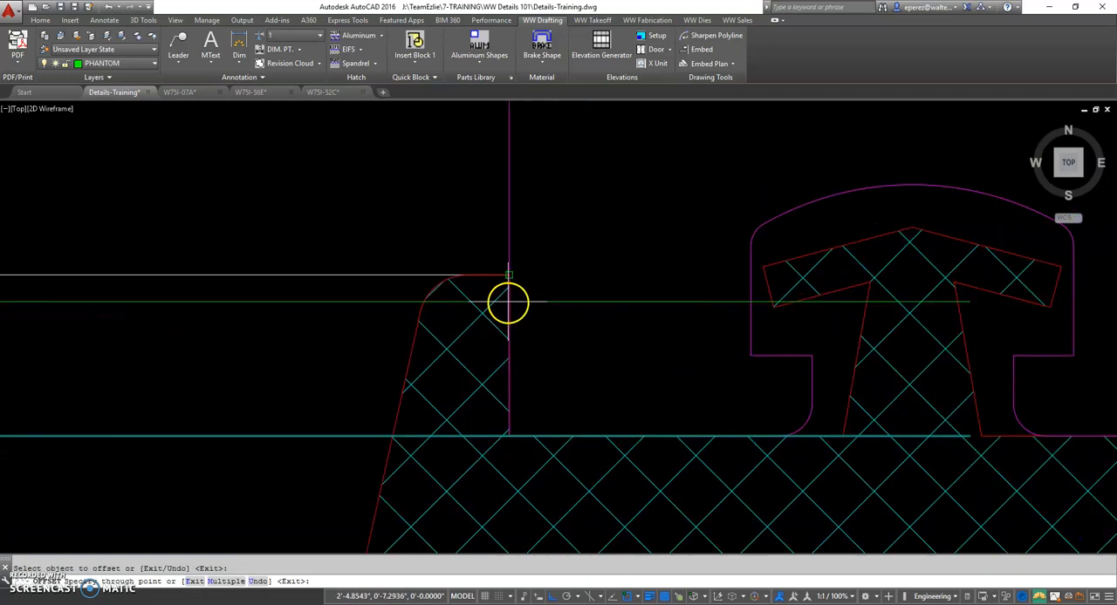
left_click(508, 276)
Examine how the gasket tip line aligns with the interior gaskets of the inviso, captured and jamb vertical details
scroll(521, 309, "down", 3)
scroll(623, 349, "down", 2)
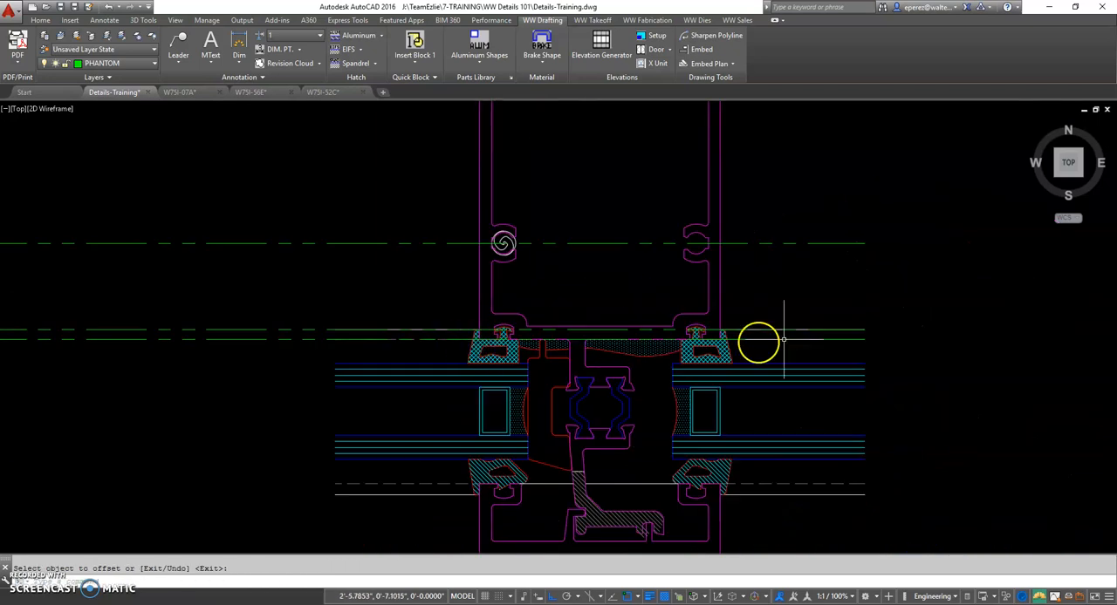
scroll(803, 341, "down", 1)
middle_click_drag(309, 326, 643, 336)
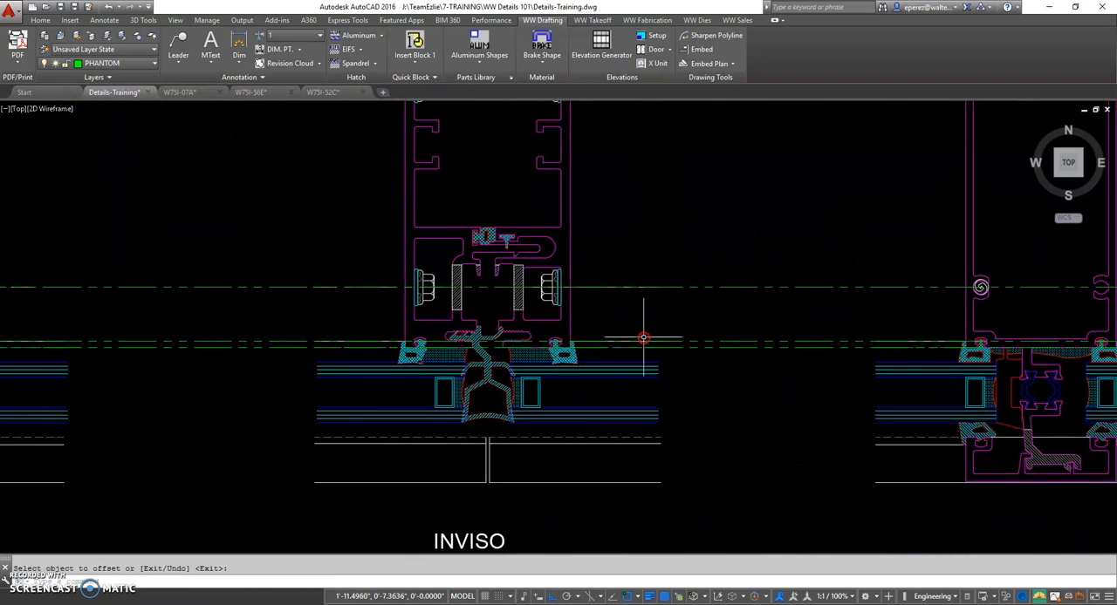
middle_click_drag(394, 343, 731, 349)
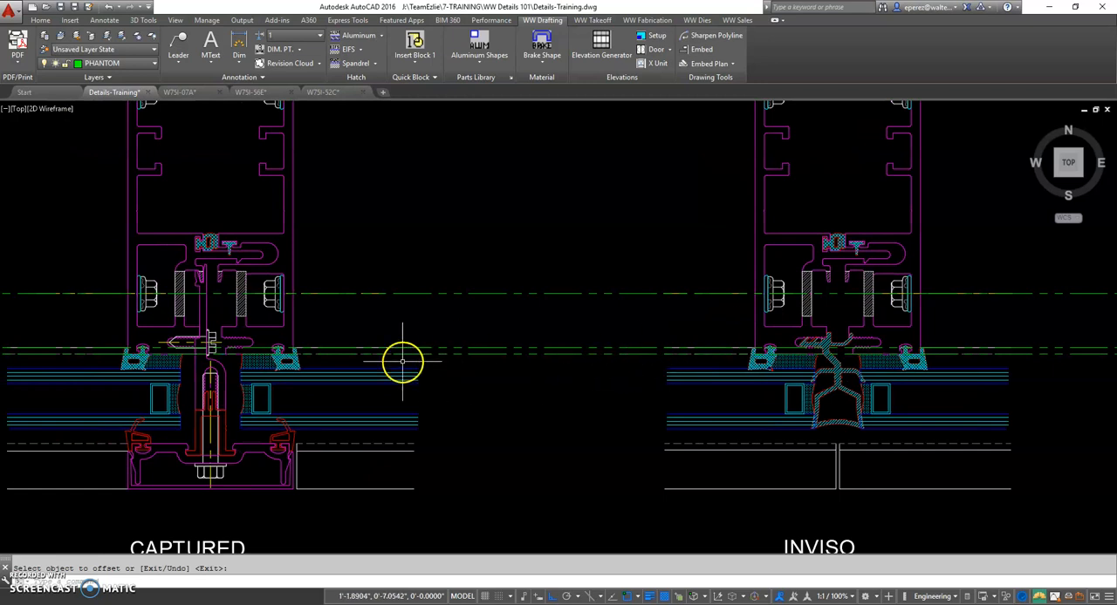
middle_click_drag(92, 340, 569, 349)
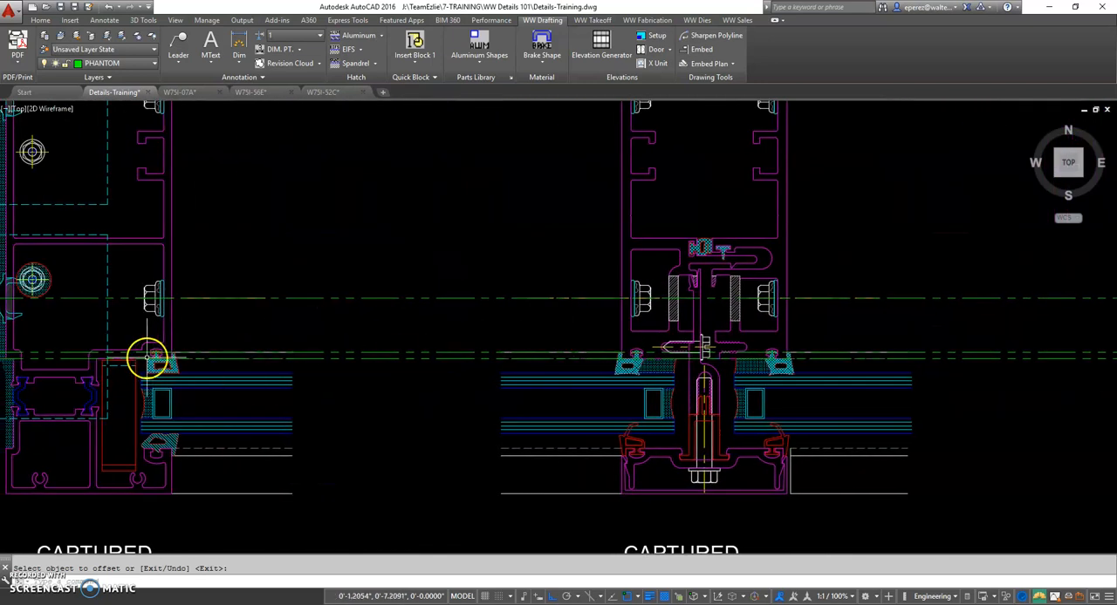
scroll(175, 357, "up", 3)
scroll(226, 342, "up", 3)
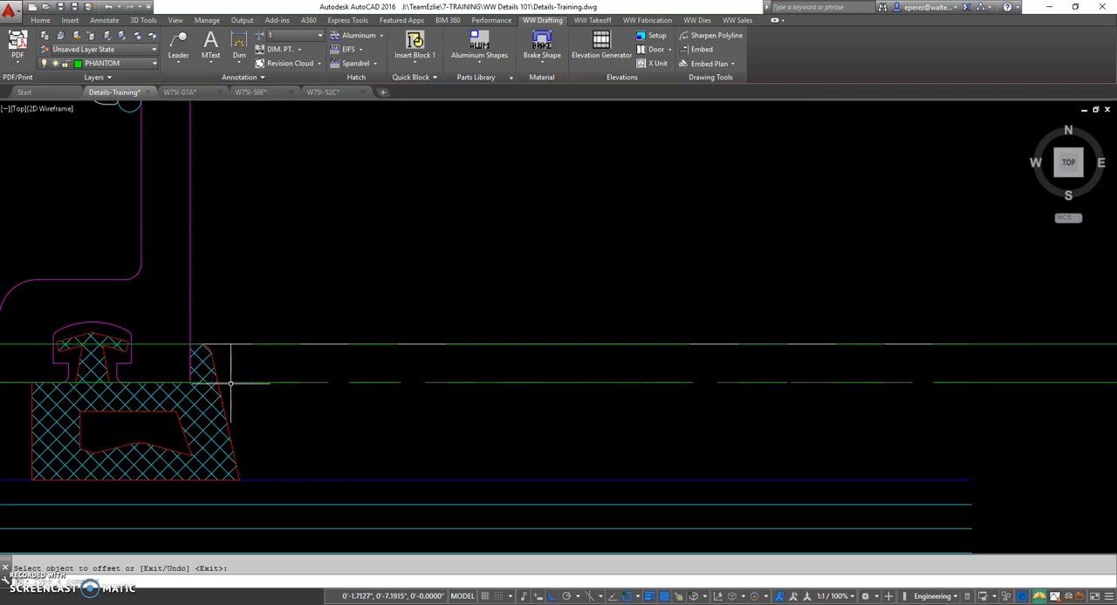
scroll(263, 386, "down", 2)
middle_click_drag(719, 460, 694, 428)
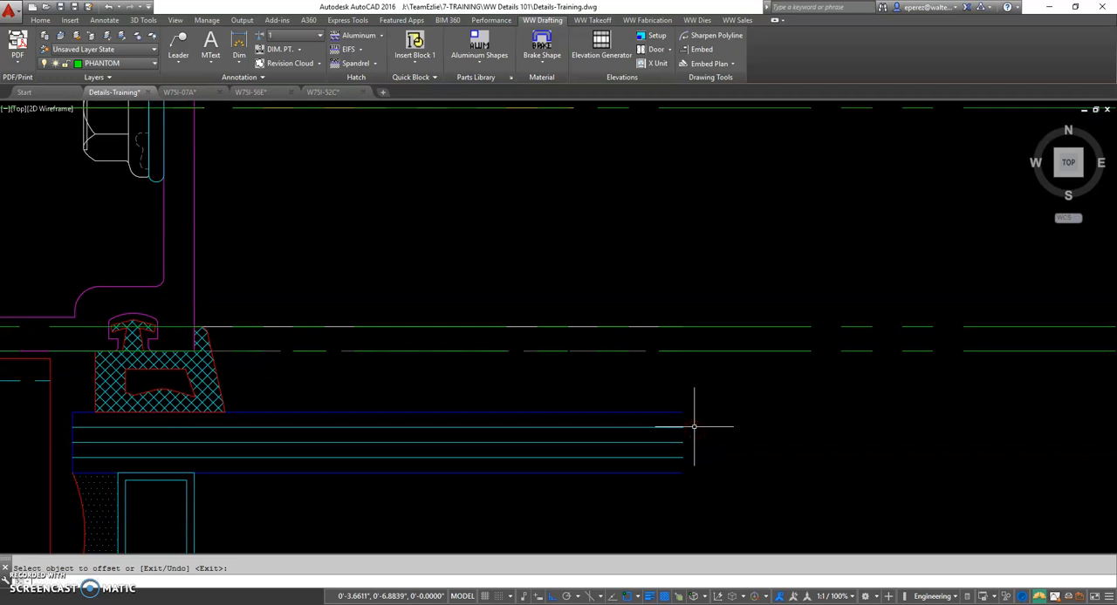
Measure the distance from the captured jamb's tube corner to the interior glass face with a linear dimension
key("Escape")
type("dl")
key("Return")
left_click(194, 349)
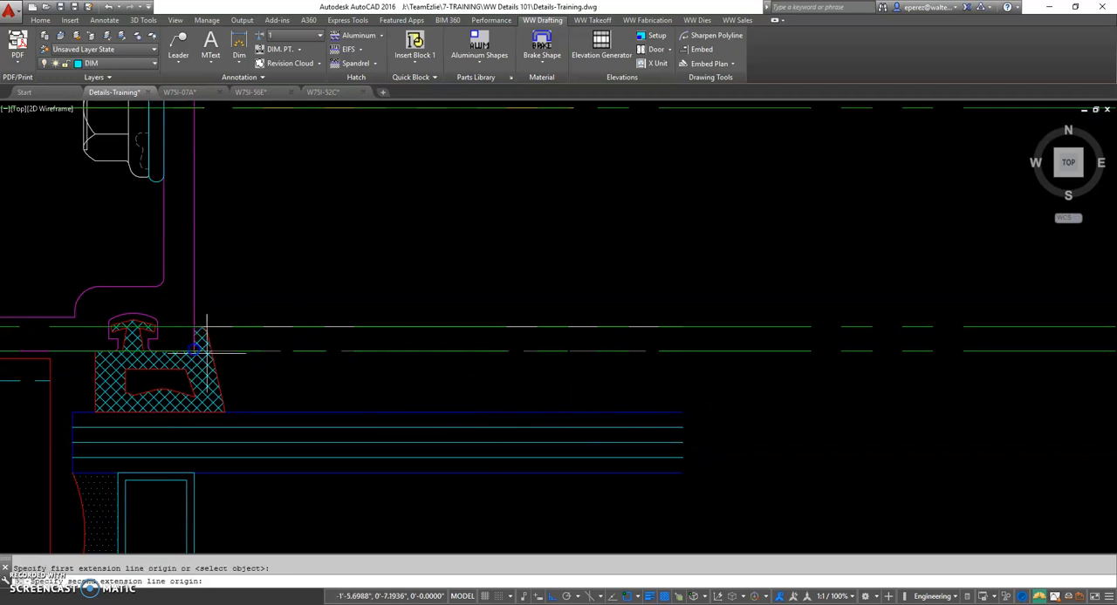
left_click(670, 410)
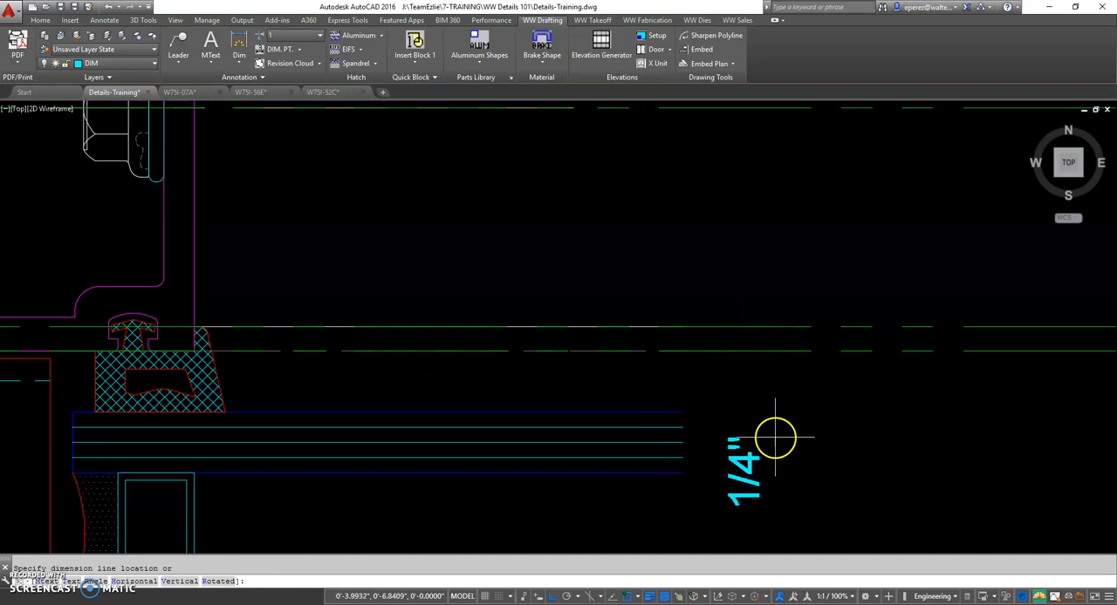
key("Escape")
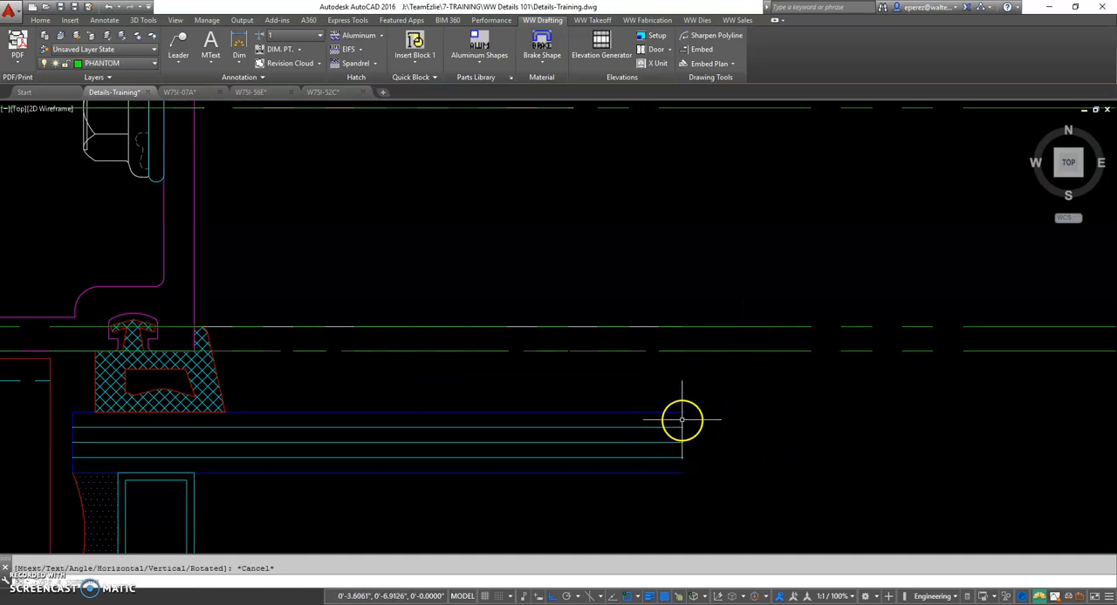
Examine the exterior side of the glazing across the captured jamb, captured and inviso intermediate mullions, and horizontal
scroll(379, 361, "down", 4)
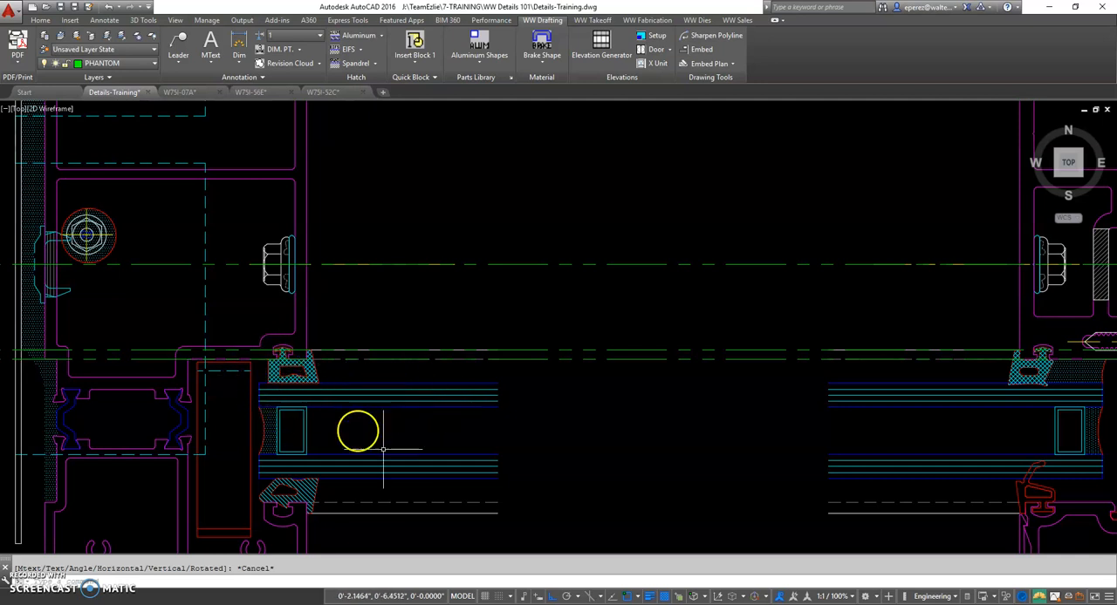
middle_click_drag(602, 504, 339, 428)
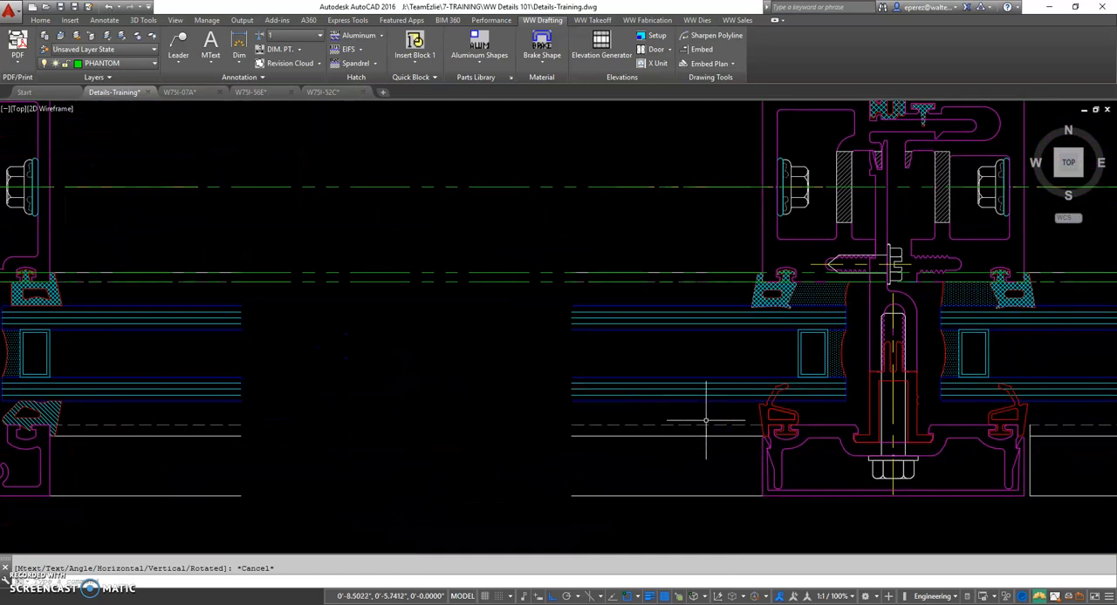
scroll(692, 427, "down", 2)
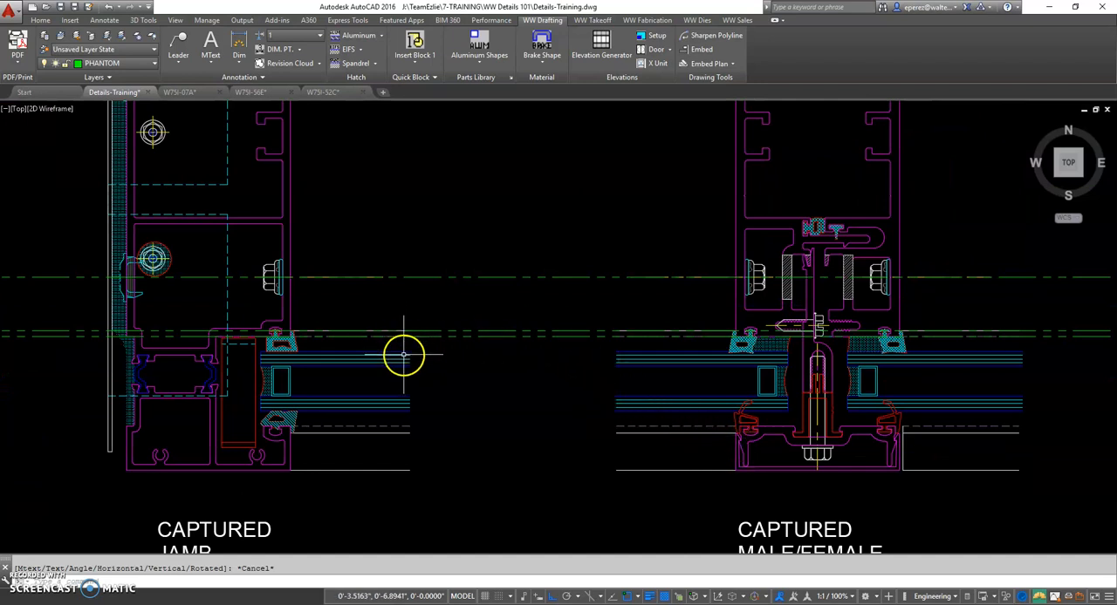
mouse_move(466, 411)
middle_mouse_down()
mouse_move(456, 354)
mouse_move(424, 386)
mouse_move(270, 366)
middle_mouse_up()
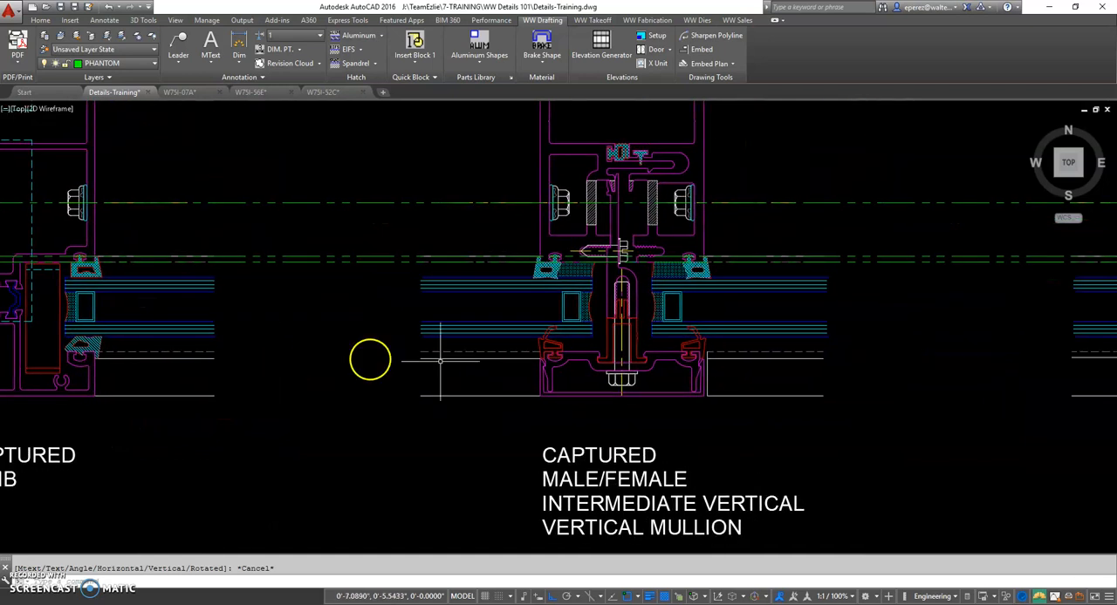
middle_click_drag(440, 361, 87, 352)
middle_click_drag(650, 311, 217, 300)
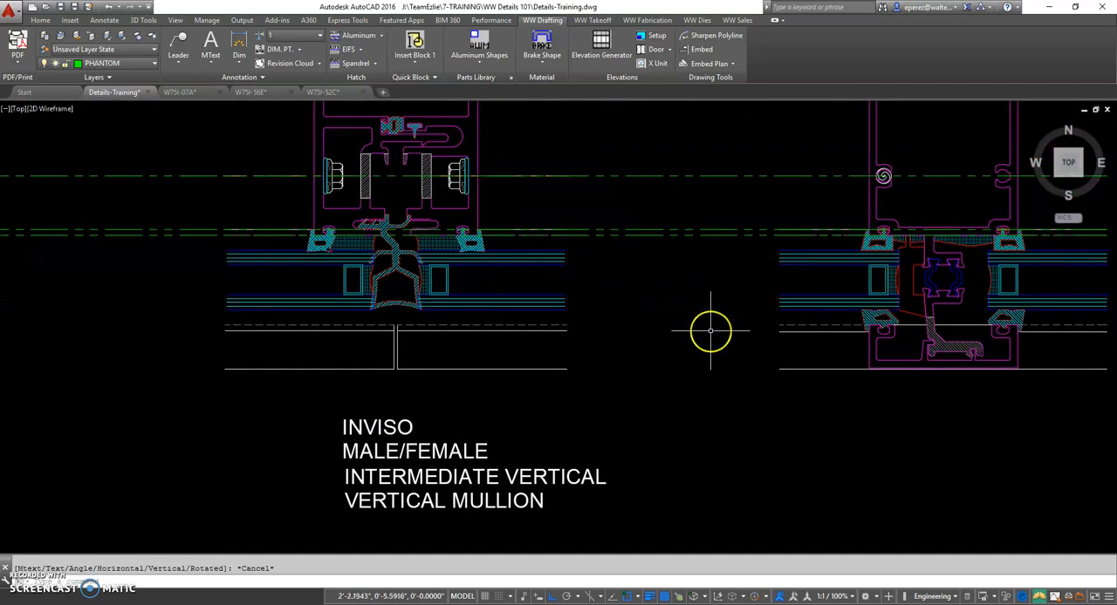
Offset the interior glazing face line with the Through option to the horizontal's exterior tube corner at the lower gasket
type("o")
key("Return")
type("t")
key("Return")
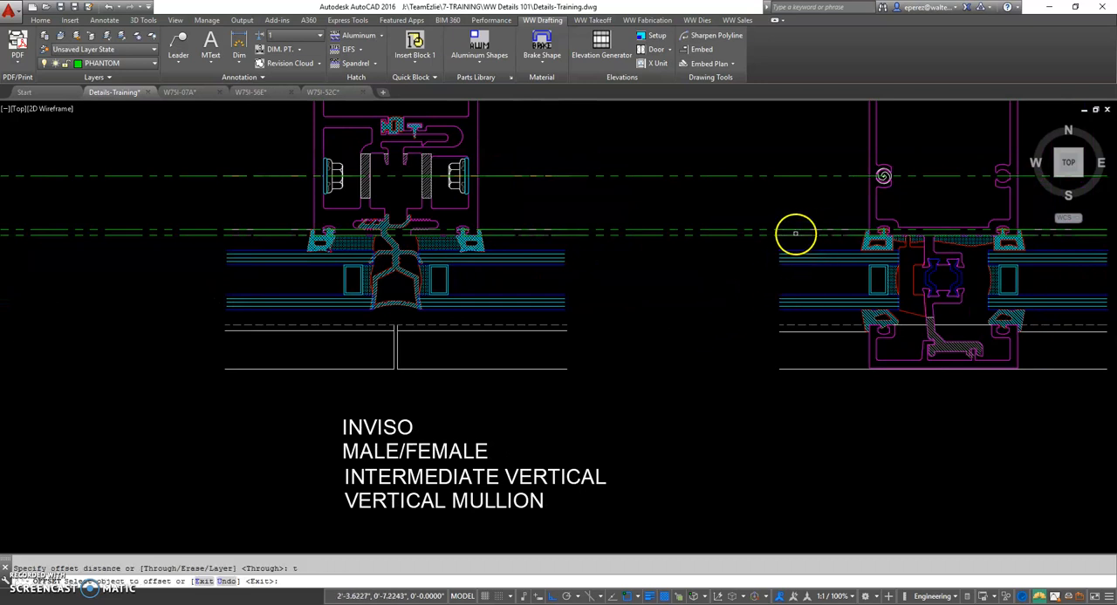
left_click(795, 234)
scroll(872, 328, "up", 5)
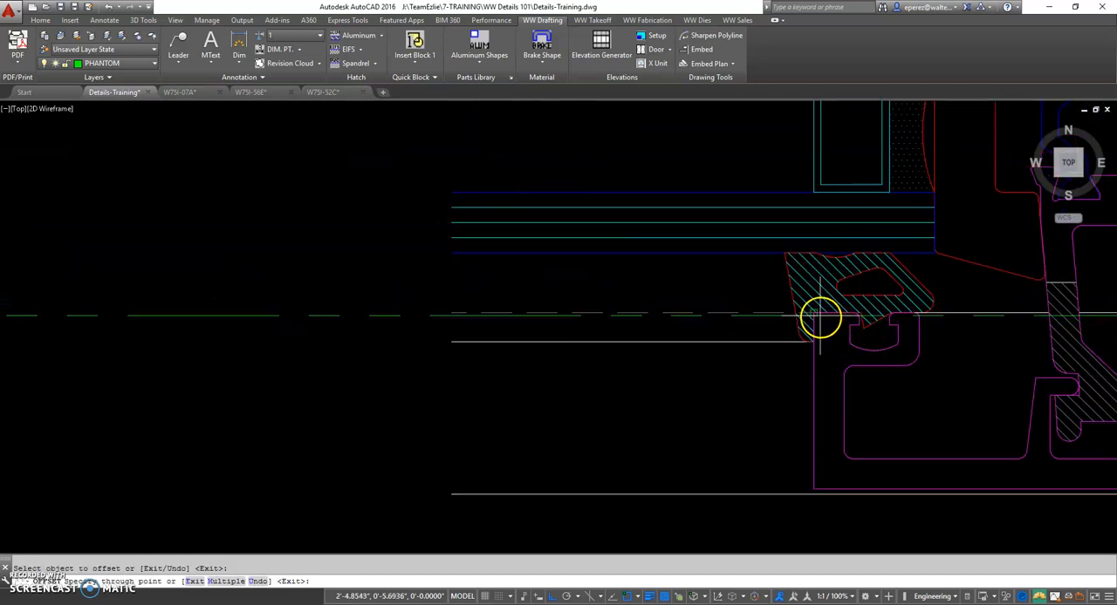
left_click(815, 315)
scroll(829, 330, "down", 4)
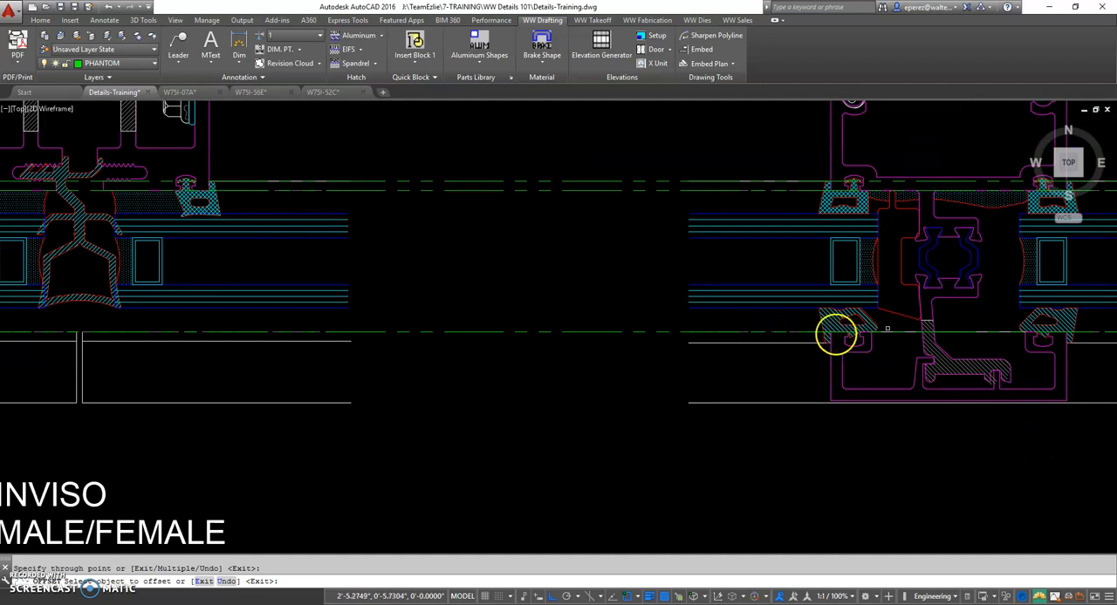
key("Return")
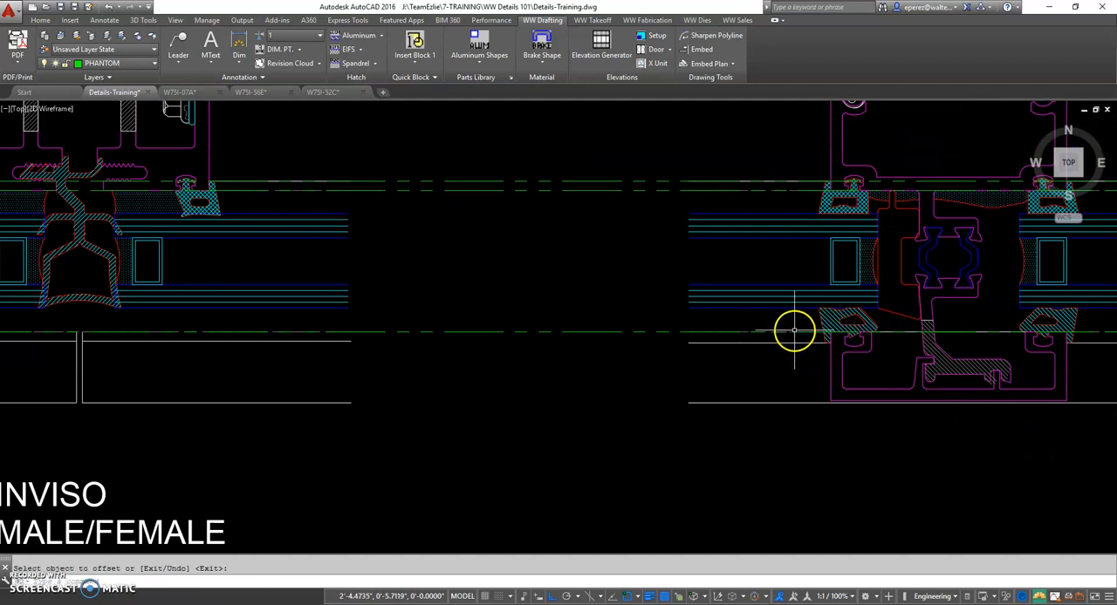
Examine how the exterior glazing face line runs from the horizontal's lower gasket across the inviso and captured intermediate mullions
scroll(848, 333, "up", 2)
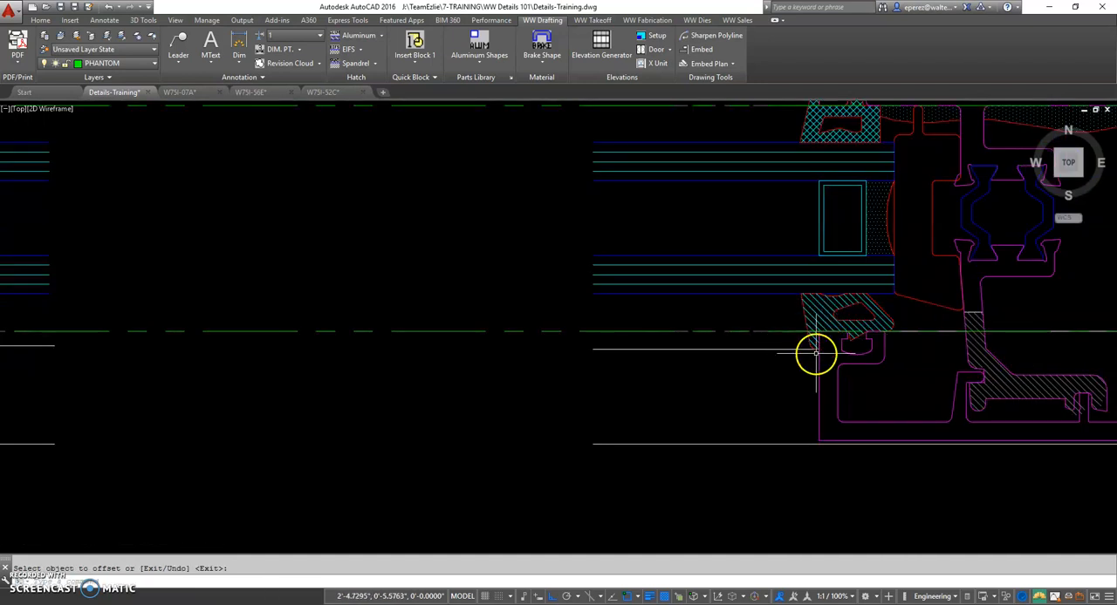
scroll(810, 354, "up", 4)
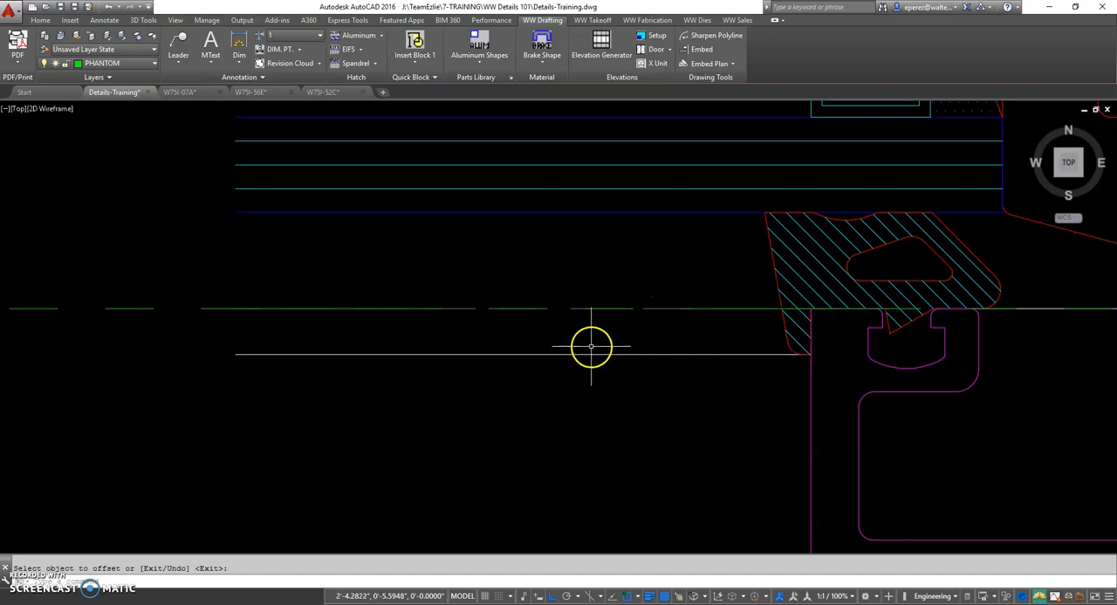
scroll(540, 353, "down", 4)
scroll(486, 357, "down", 4)
middle_click_drag(486, 357, 608, 372)
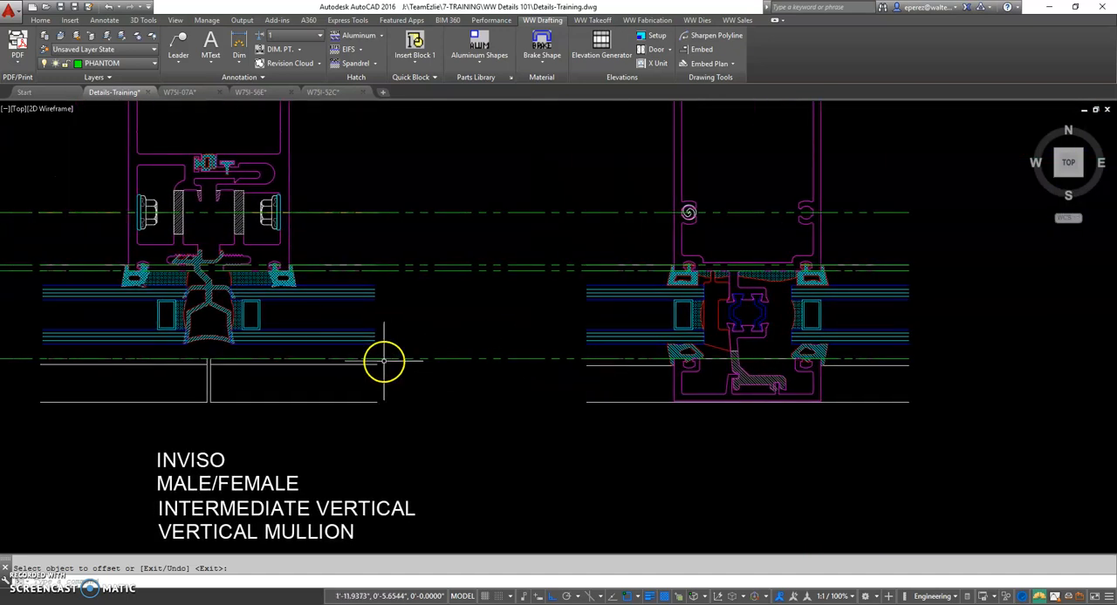
middle_click_drag(157, 362, 573, 392)
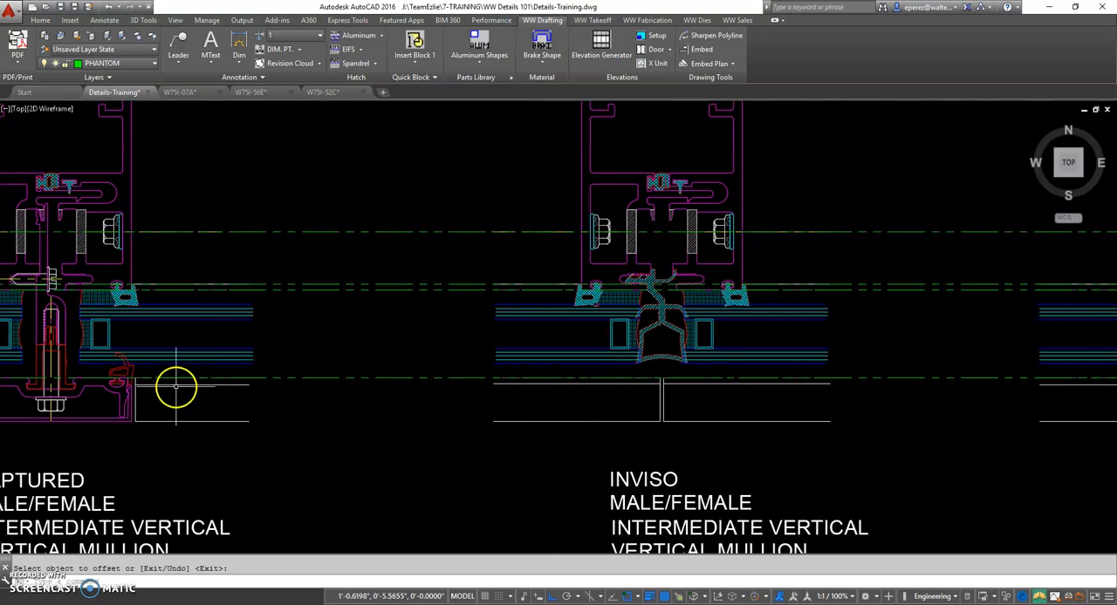
mouse_move(155, 393)
middle_mouse_down()
mouse_move(486, 421)
mouse_move(145, 400)
middle_mouse_up()
Offset the phantom line at the horizontal's exterior gasket with the Through option to the end of the horizontal's outermost white face line
middle_click_drag(785, 408, 377, 379)
scroll(698, 336, "up", 2)
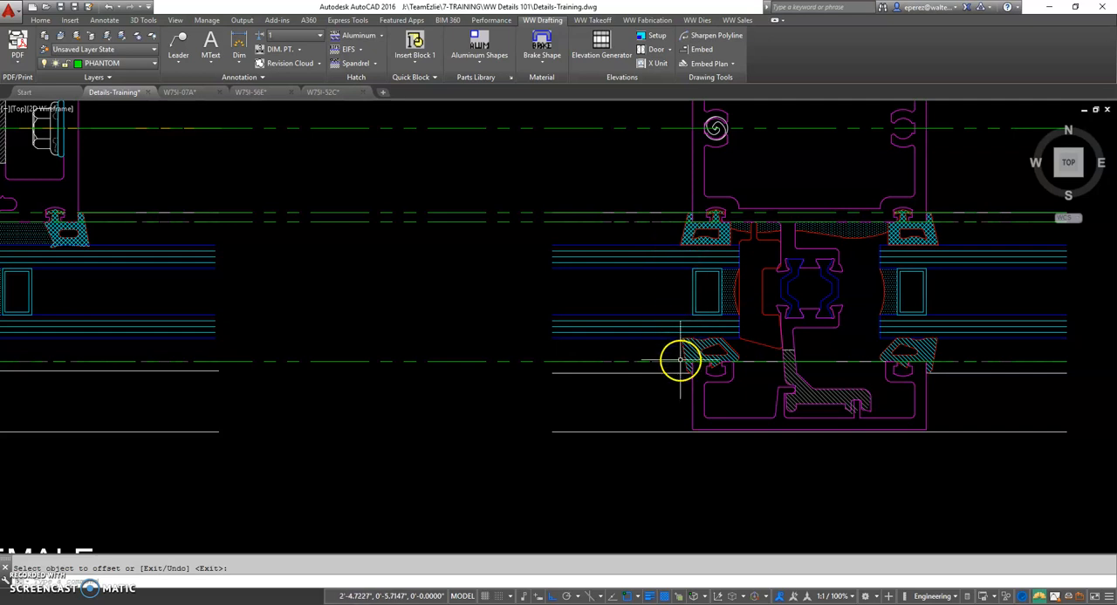
middle_click_drag(612, 400, 611, 353)
type("o")
key("space")
type("t")
key("space")
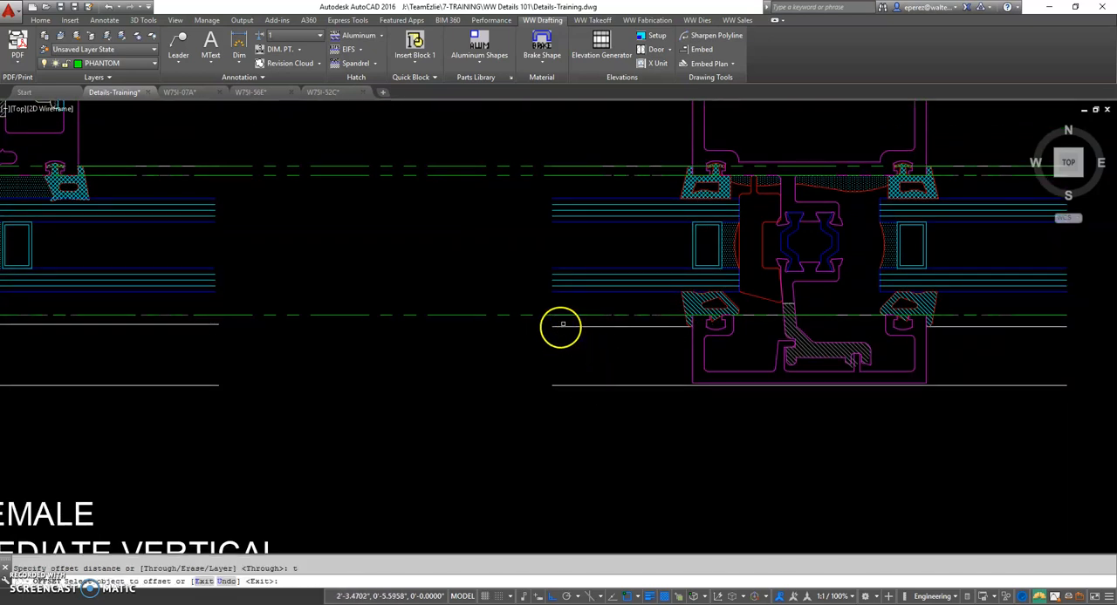
left_click(567, 315)
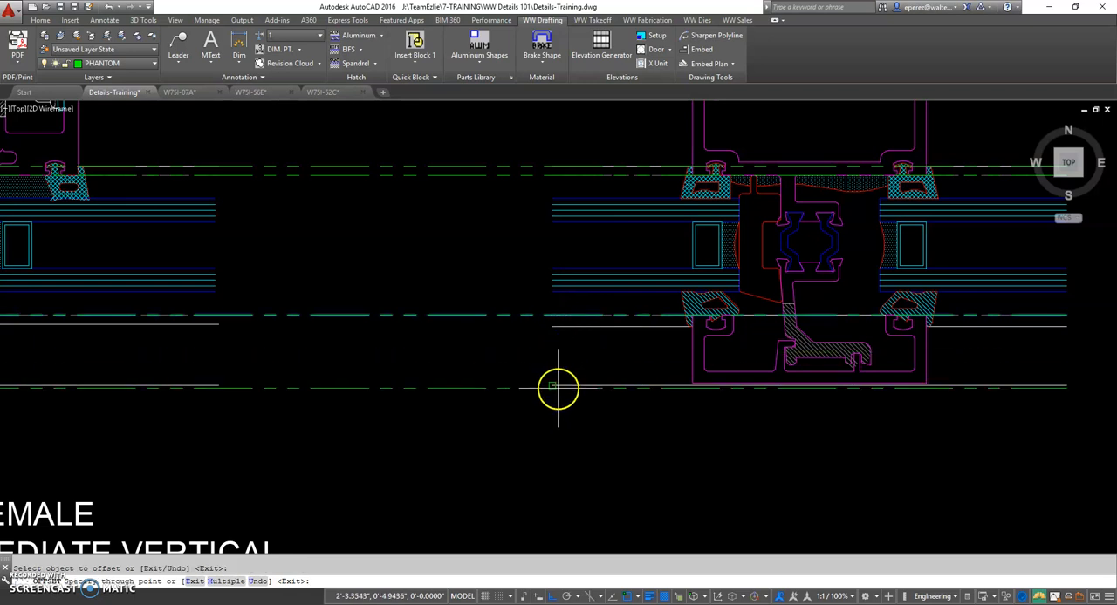
left_click(915, 399)
Examine the horizontal's exterior face corner against the new outermost phantom line
scroll(915, 399, "up", 5)
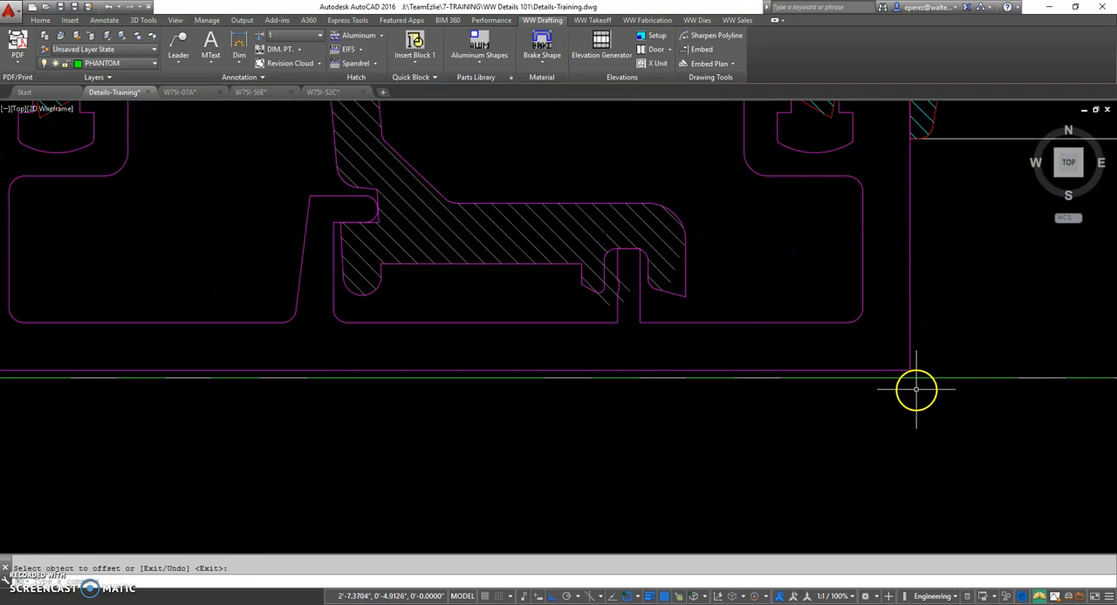
scroll(907, 382, "up", 3)
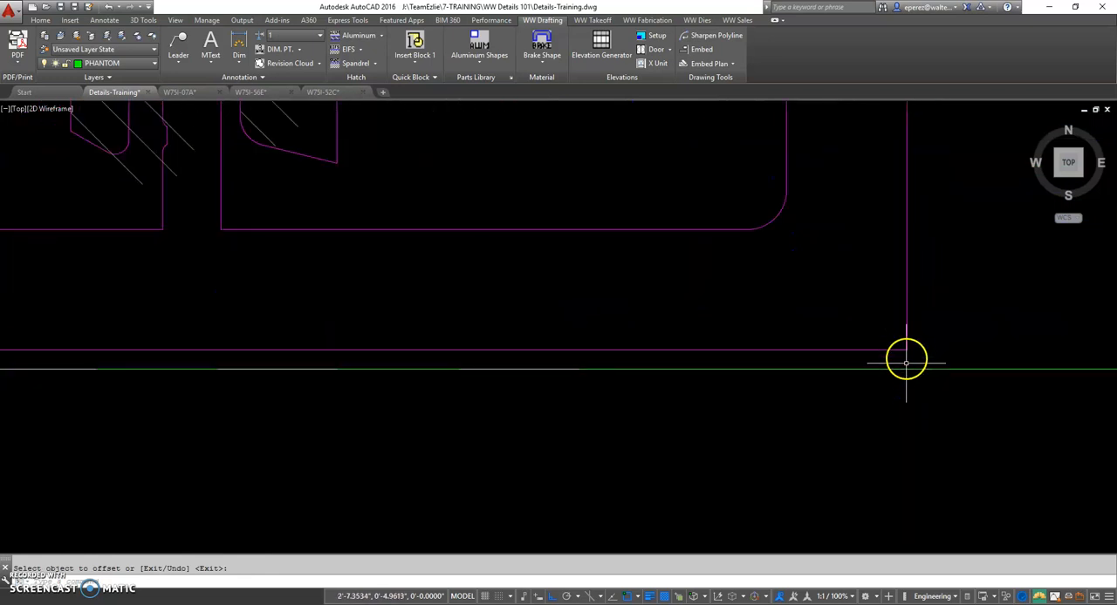
scroll(905, 360, "down", 4)
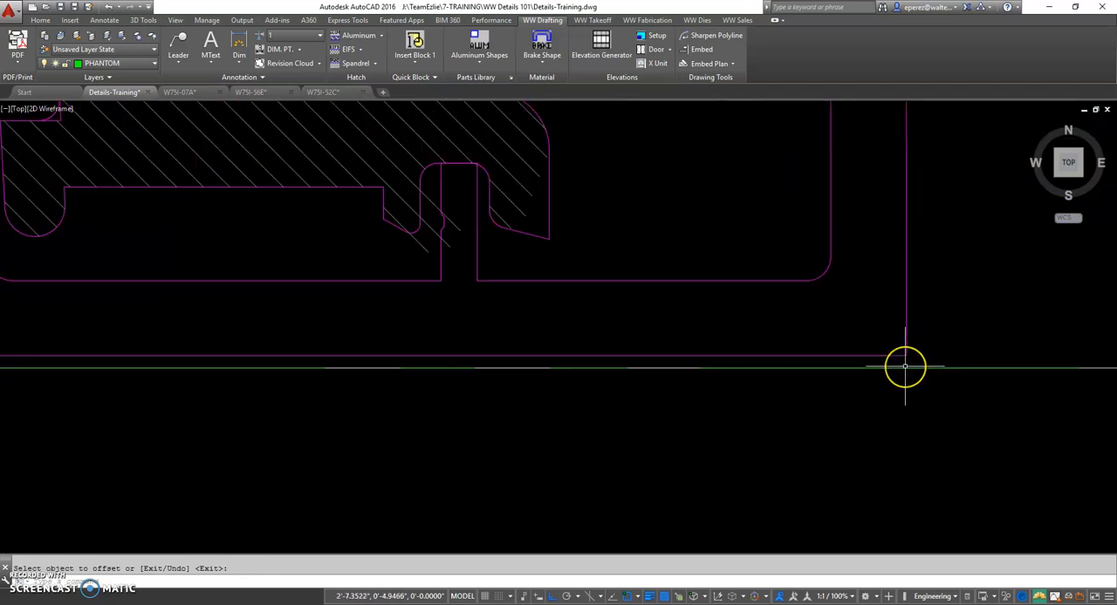
scroll(905, 366, "down", 4)
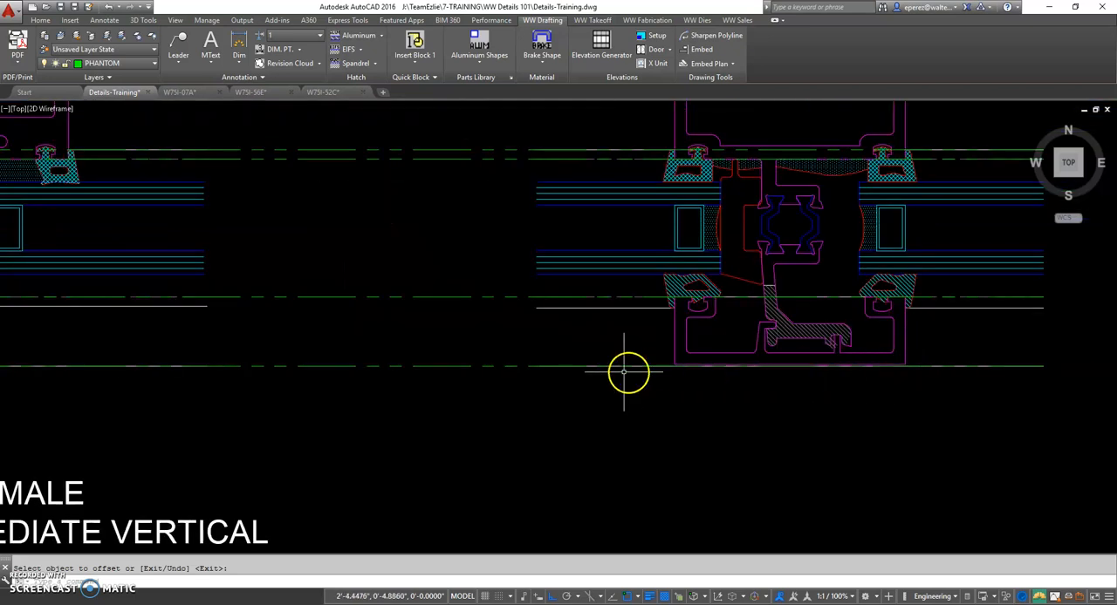
scroll(587, 373, "down", 4)
middle_click_drag(561, 373, 643, 375)
scroll(458, 379, "up", 4)
scroll(349, 364, "up", 4)
scroll(330, 358, "down", 4)
Examine how the outermost phantom line meets the captured intermediate mullion's face cover and adjoining horizontal lines
middle_click_drag(298, 361, 877, 359)
middle_click_drag(428, 411, 664, 401)
scroll(330, 354, "up", 2)
scroll(345, 344, "up", 2)
scroll(319, 342, "up", 3)
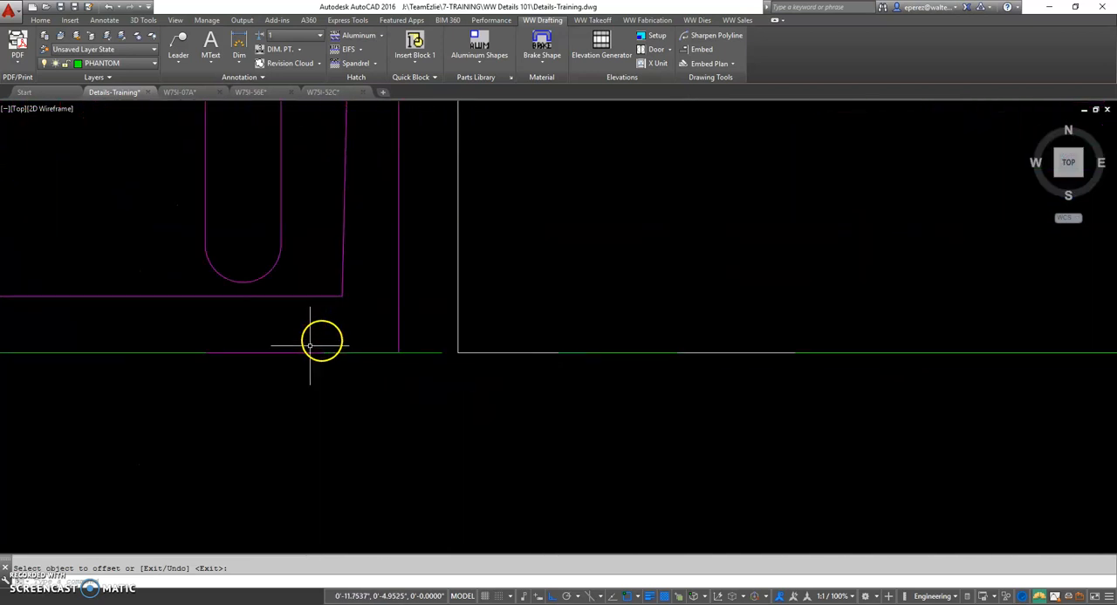
scroll(367, 360, "down", 3)
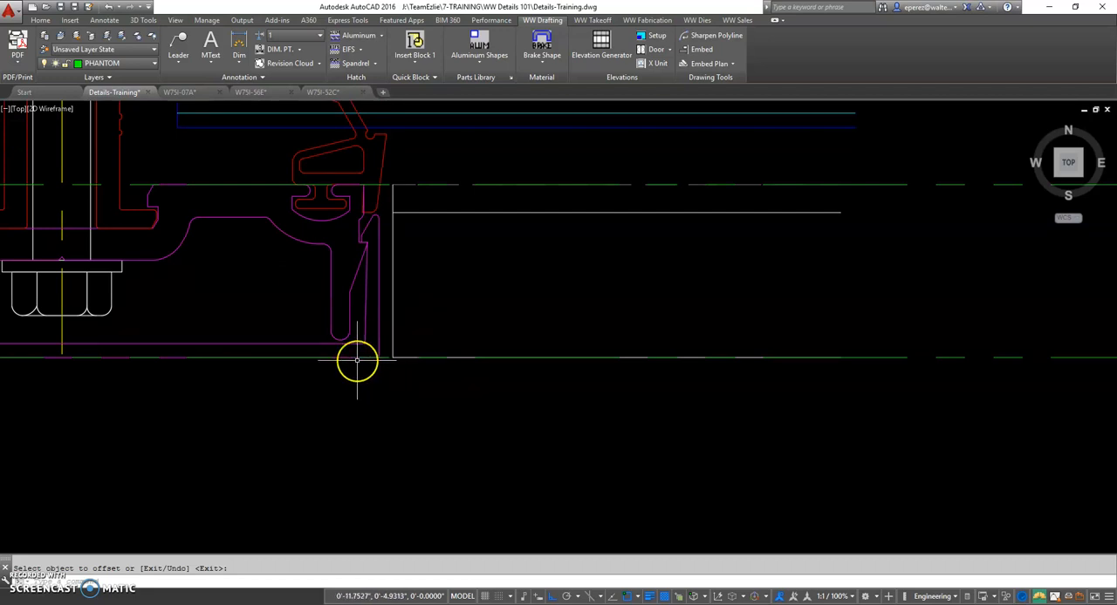
scroll(357, 360, "down", 6)
middle_click_drag(356, 316, 360, 488)
scroll(366, 147, "down", 2)
scroll(366, 147, "up", 5)
scroll(366, 145, "down", 5)
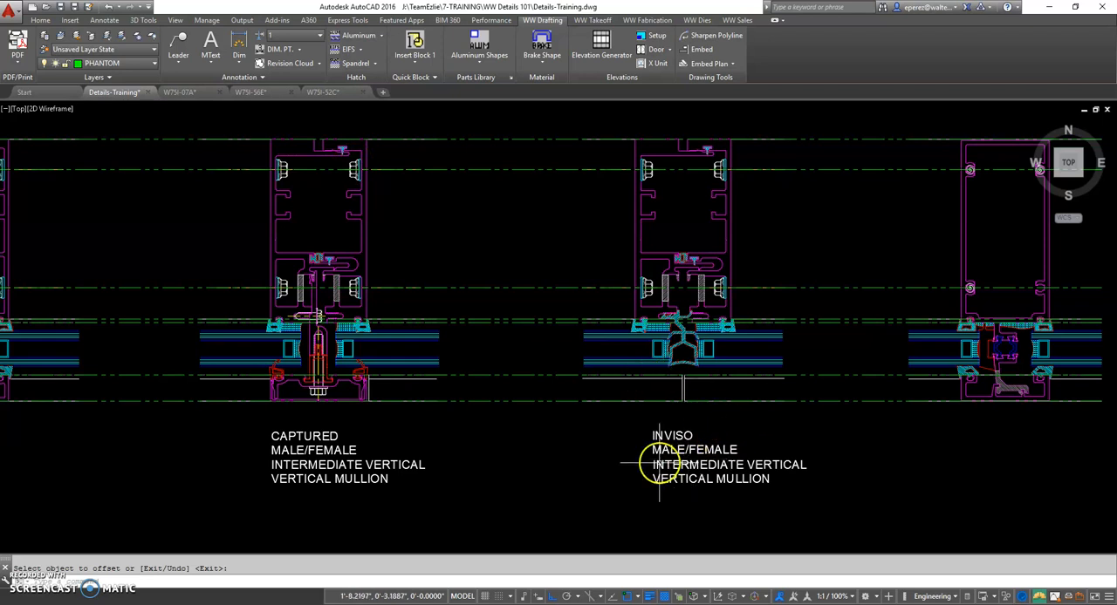
Examine the horizontal cover joint in front of the inviso intermediate mullion and compare it with the horizontal's exterior aluminum extrusion
middle_click_drag(652, 459, 757, 428)
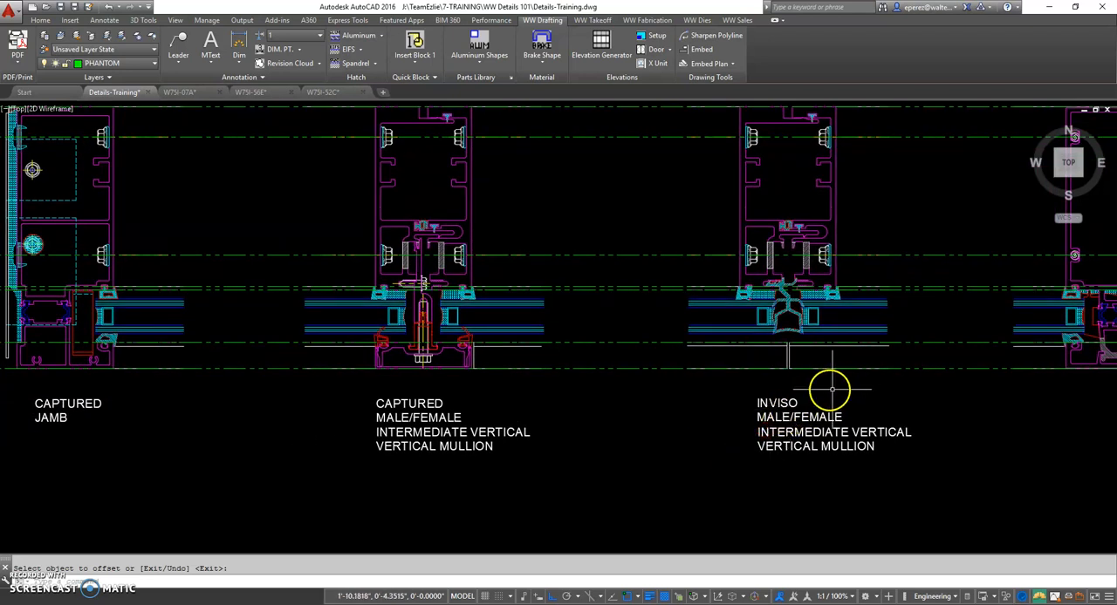
scroll(816, 382, "up", 2)
scroll(799, 370, "up", 2)
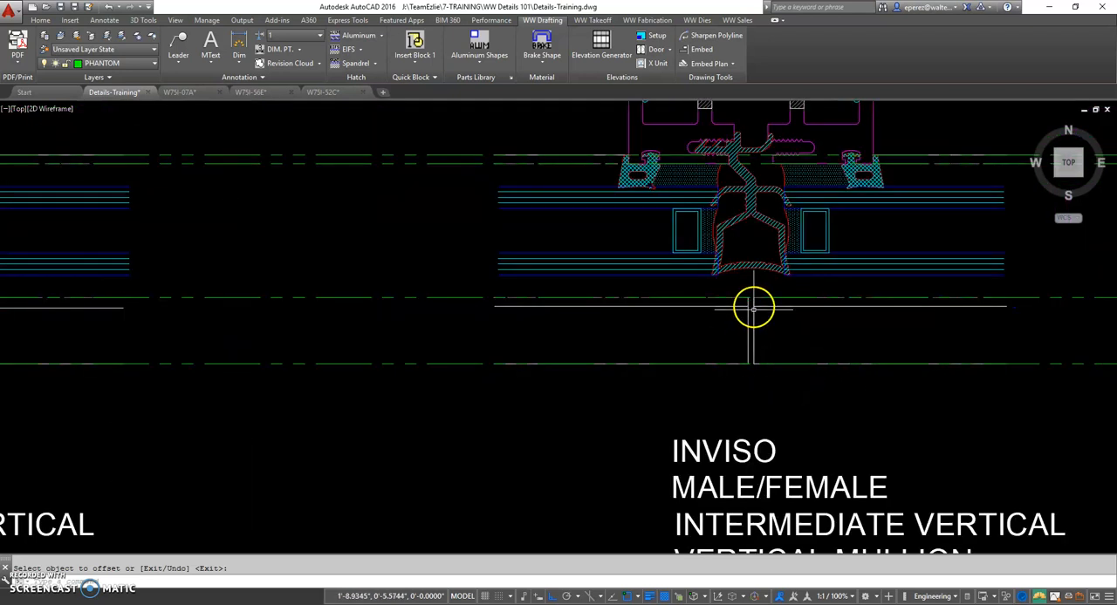
middle_click_drag(753, 310, 689, 330)
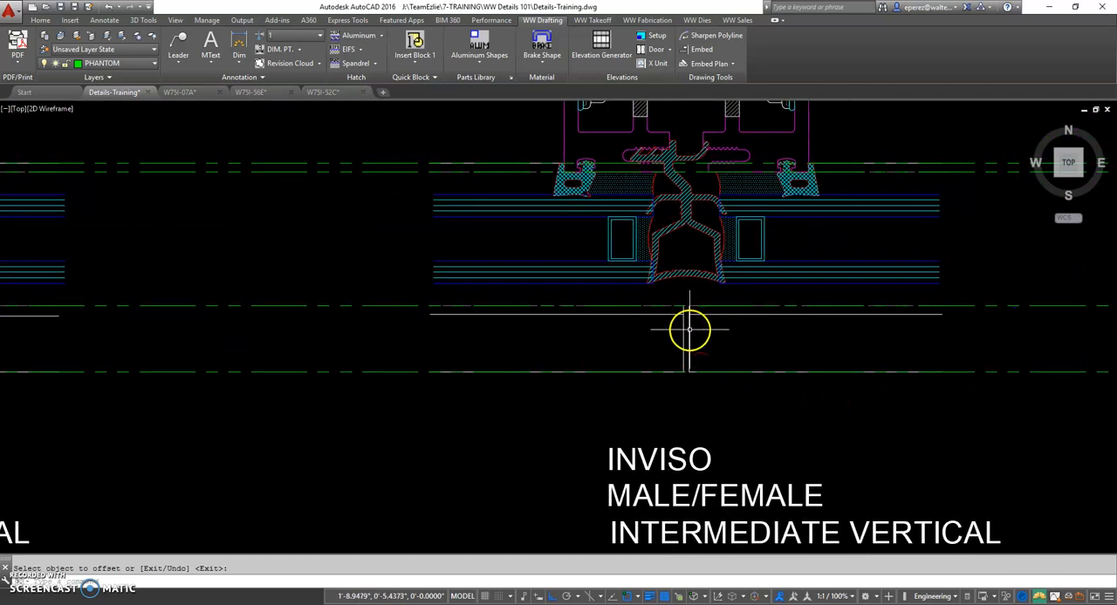
scroll(690, 330, "down", 2)
middle_click_drag(863, 404, 616, 406)
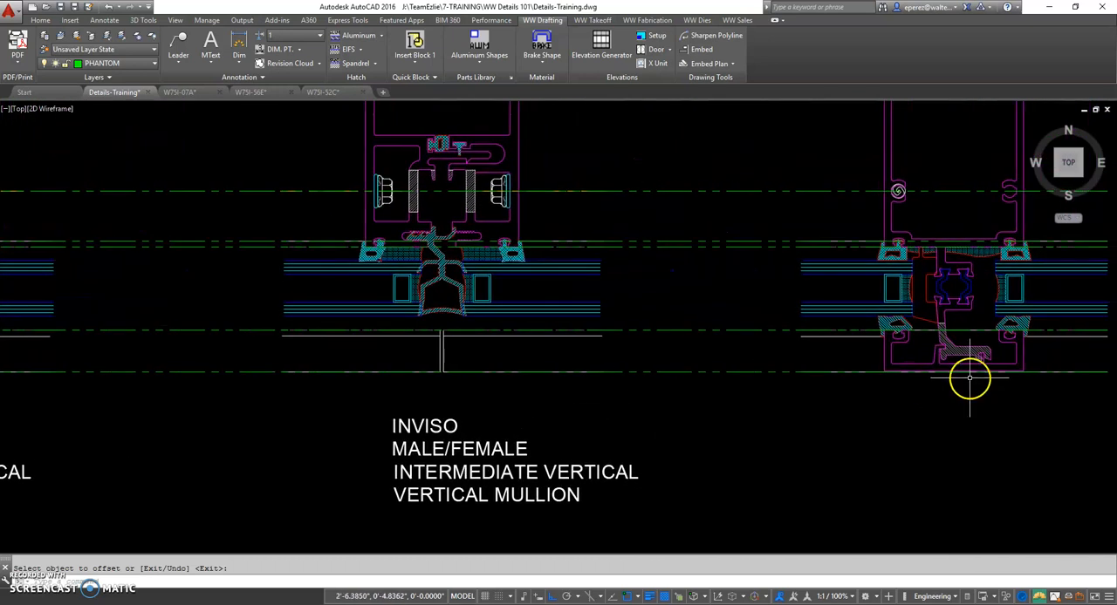
left_click(897, 356)
left_click(883, 356)
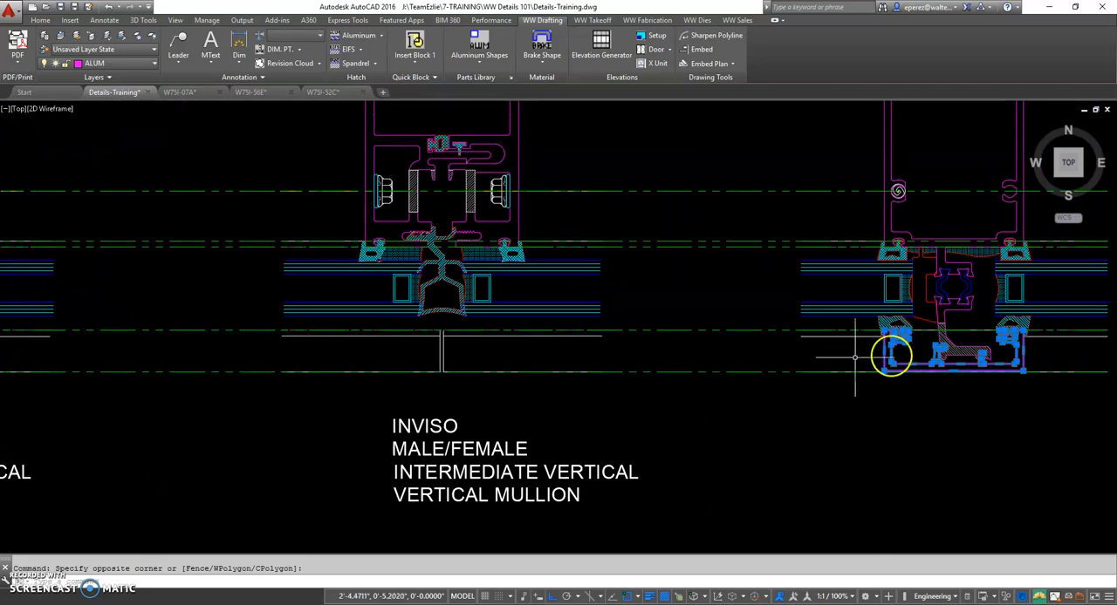
key("Escape")
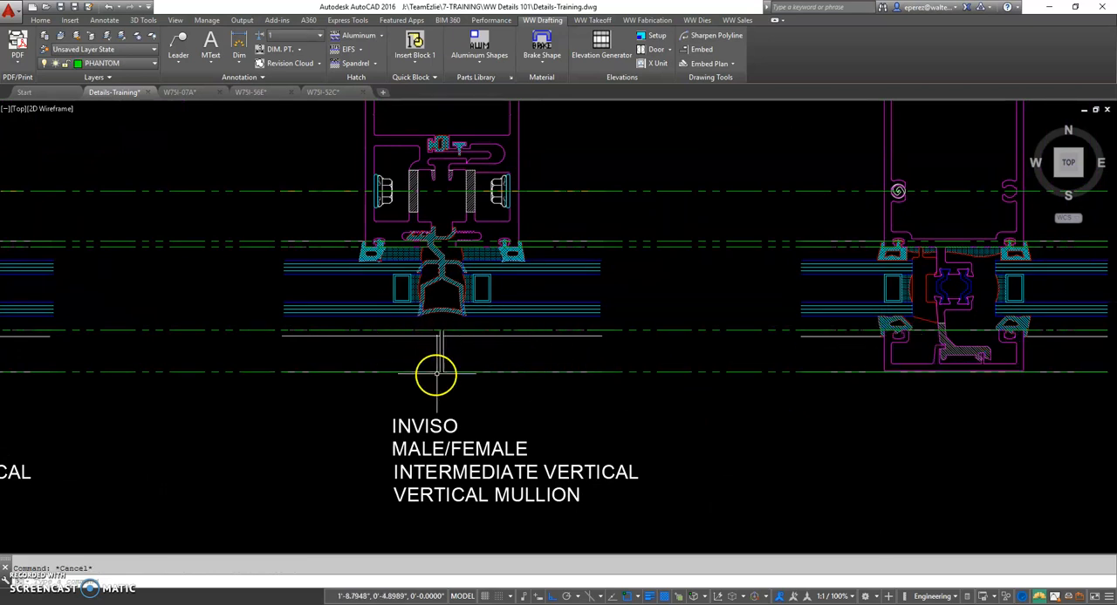
scroll(440, 374, "up", 2)
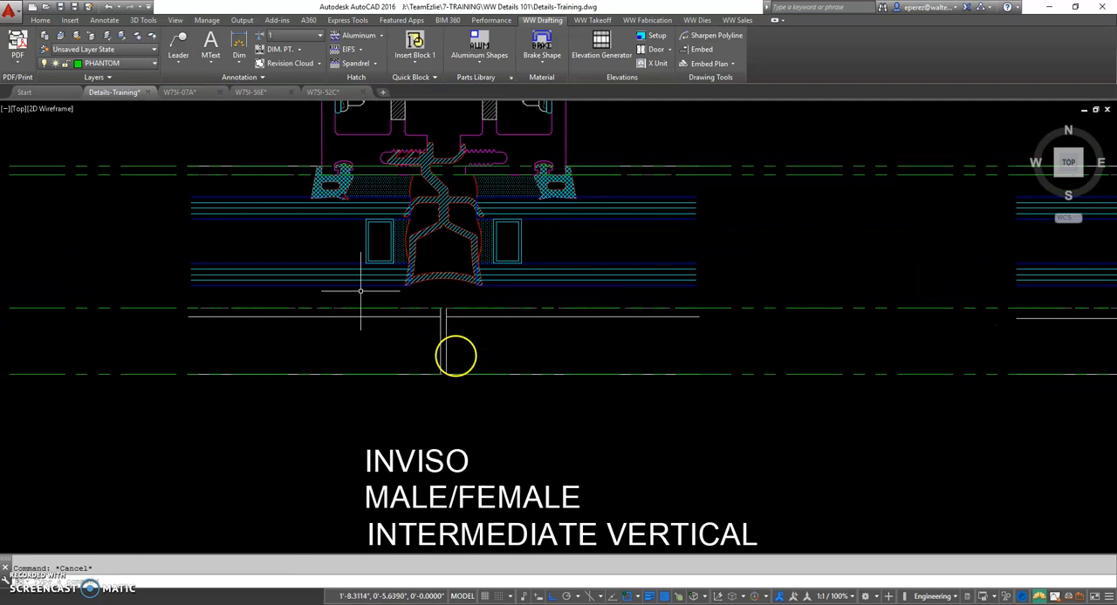
Switch to the W75I-07A drawing and examine the horizontal cover splice at the captured vertical in detail A and its 3D views
left_click(180, 92)
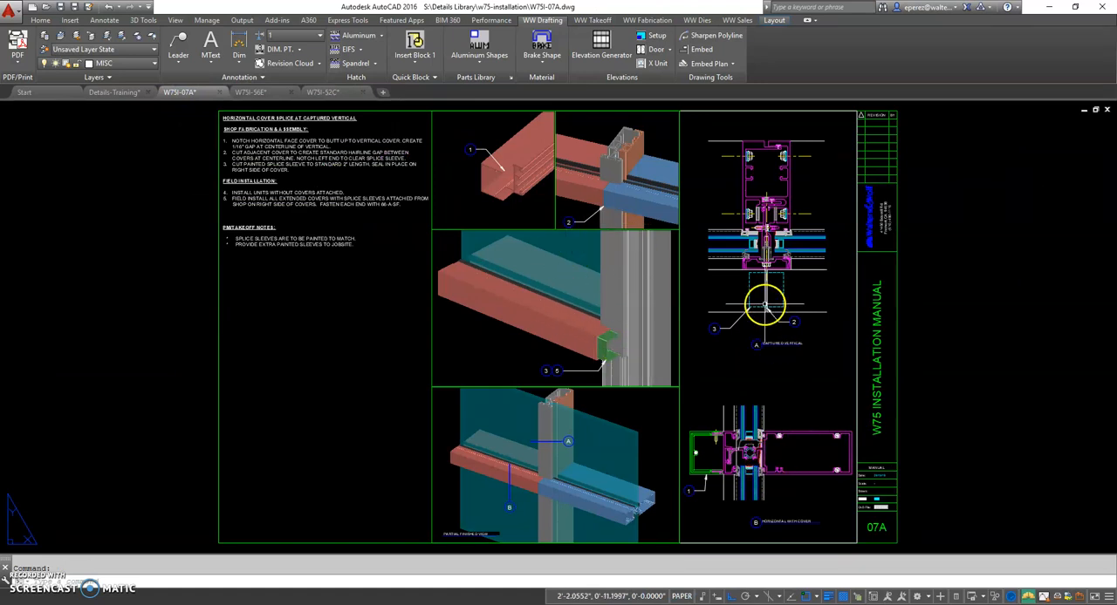
scroll(765, 306, "up", 2)
middle_click_drag(793, 332, 797, 209)
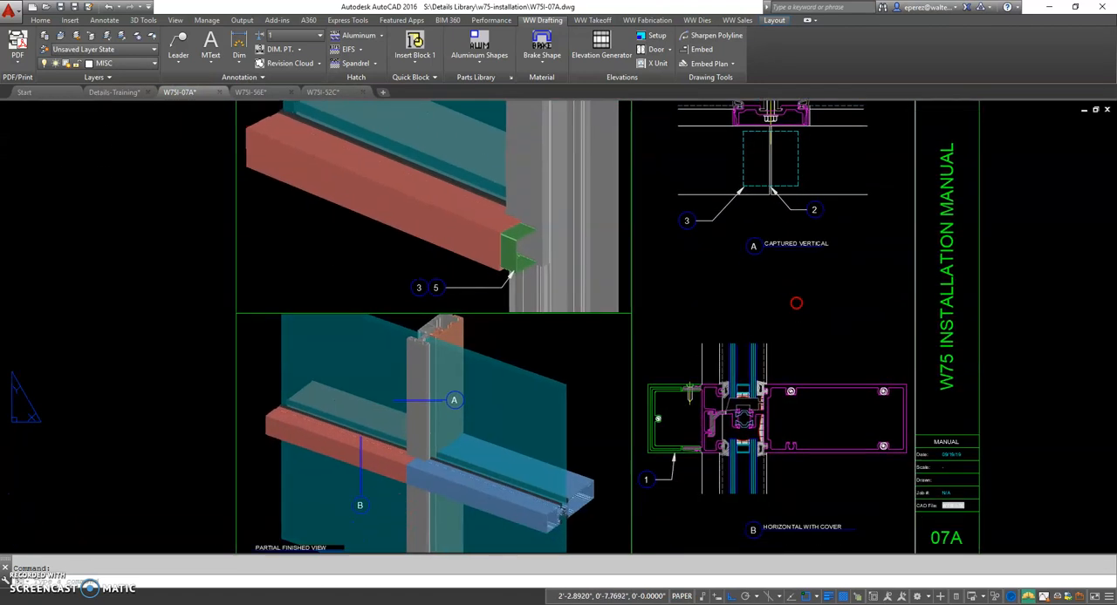
middle_click_drag(726, 296, 695, 384)
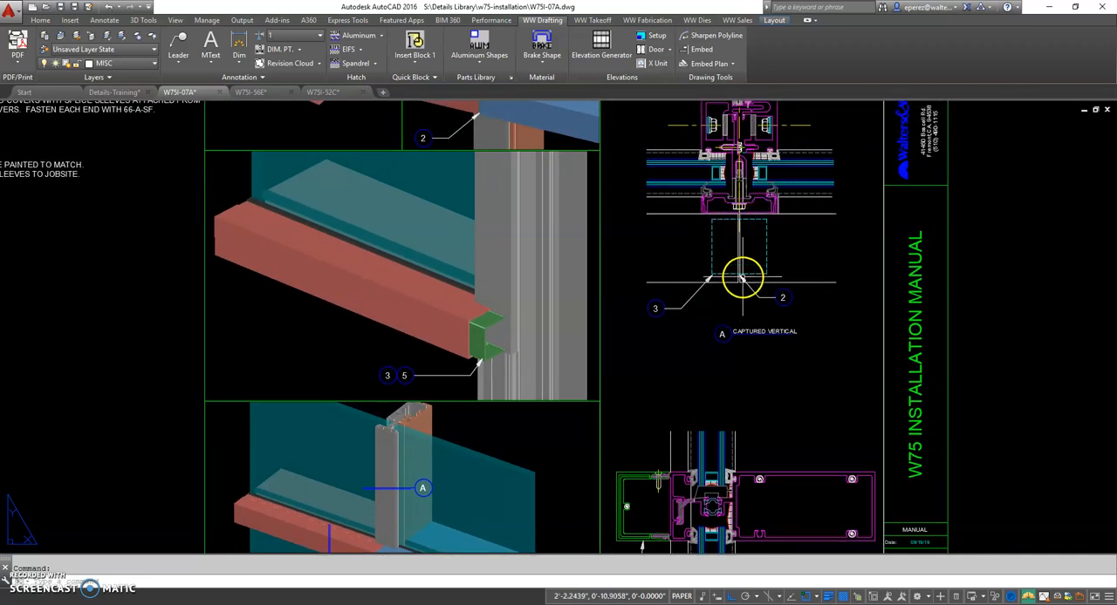
scroll(741, 232, "up", 2)
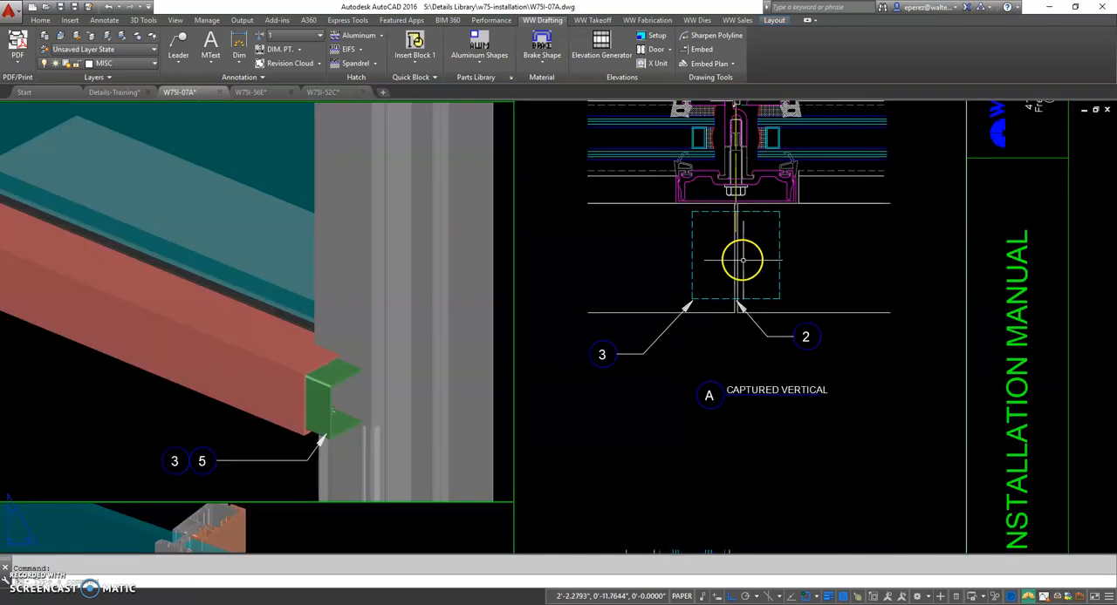
scroll(672, 319, "down", 2)
middle_click_drag(496, 400, 473, 506)
scroll(440, 206, "up", 5)
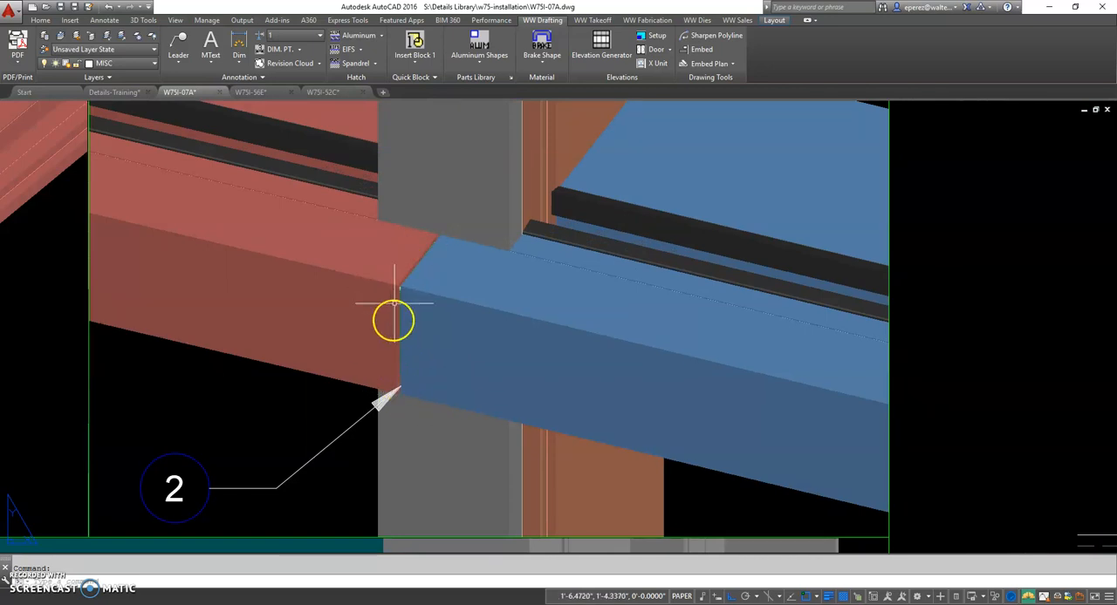
scroll(414, 417, "down", 2)
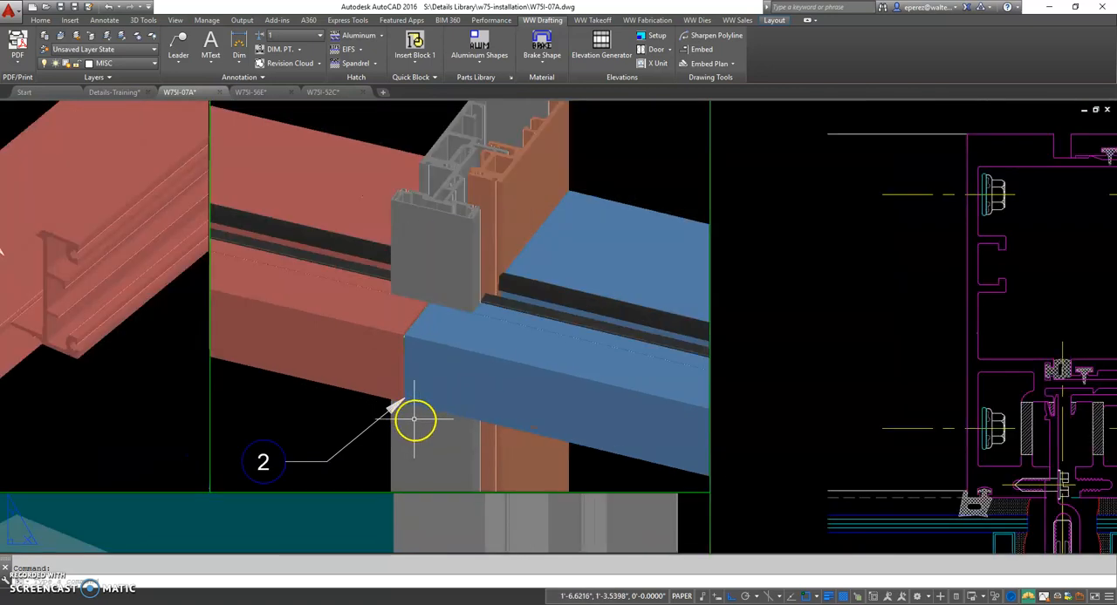
scroll(404, 366, "down", 2)
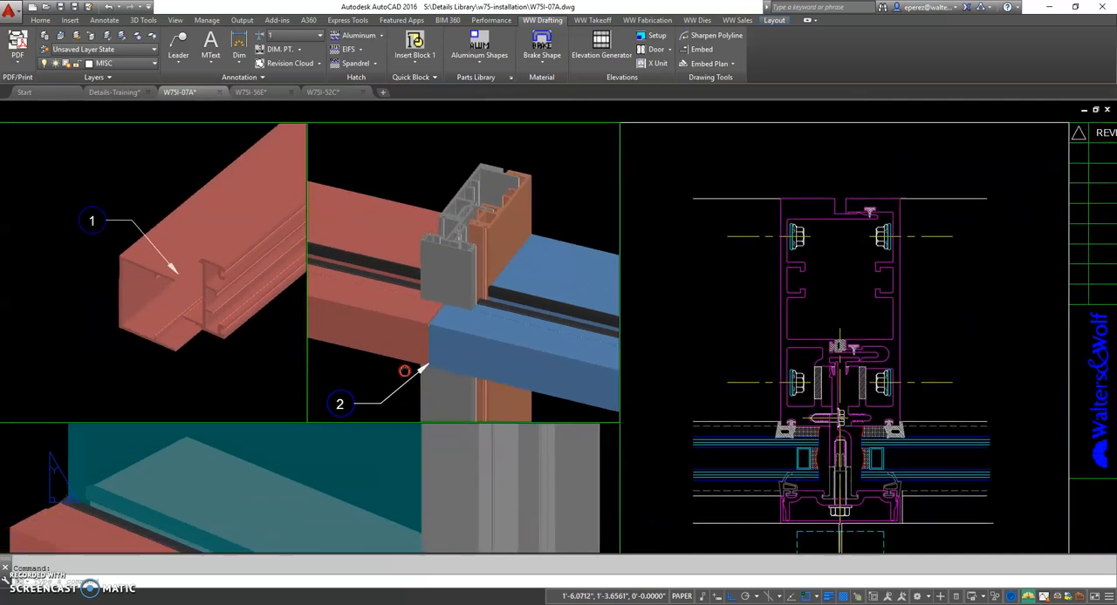
Return to the Details-Training drawing and examine the inviso mullion's cover joint, the aligned horizontal, and the captured horizontal detail
left_click(135, 93)
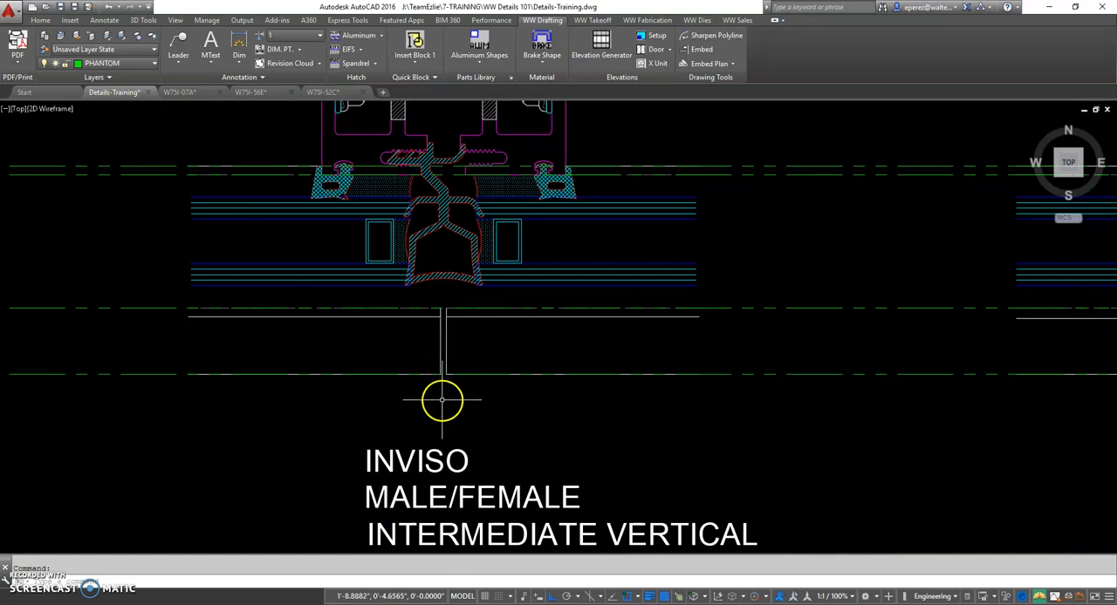
scroll(448, 415, "down", 2)
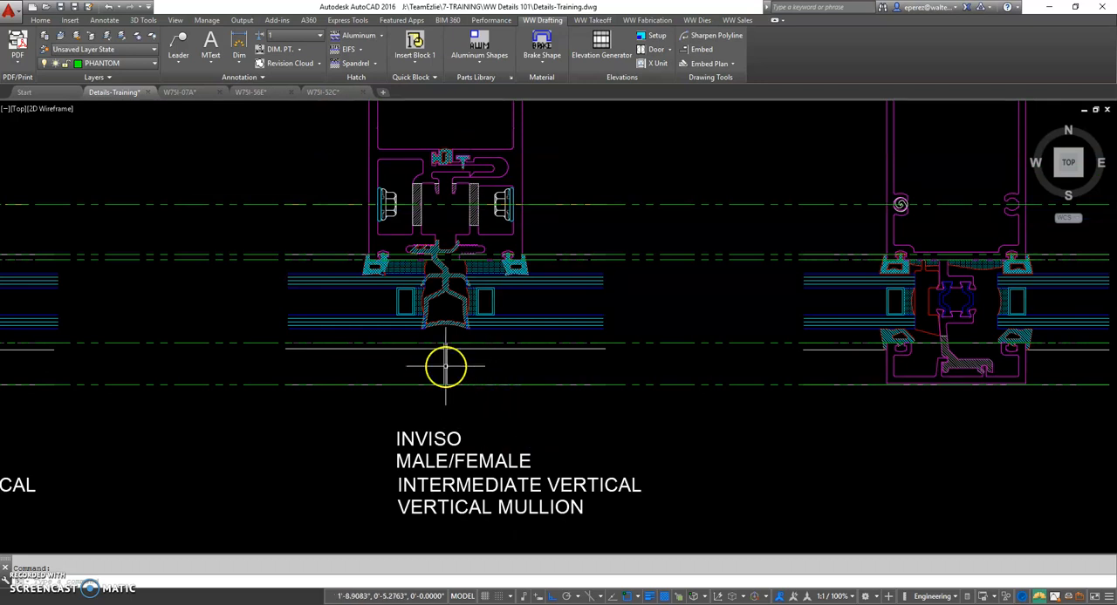
scroll(882, 424, "down", 2)
middle_click_drag(918, 451, 566, 432)
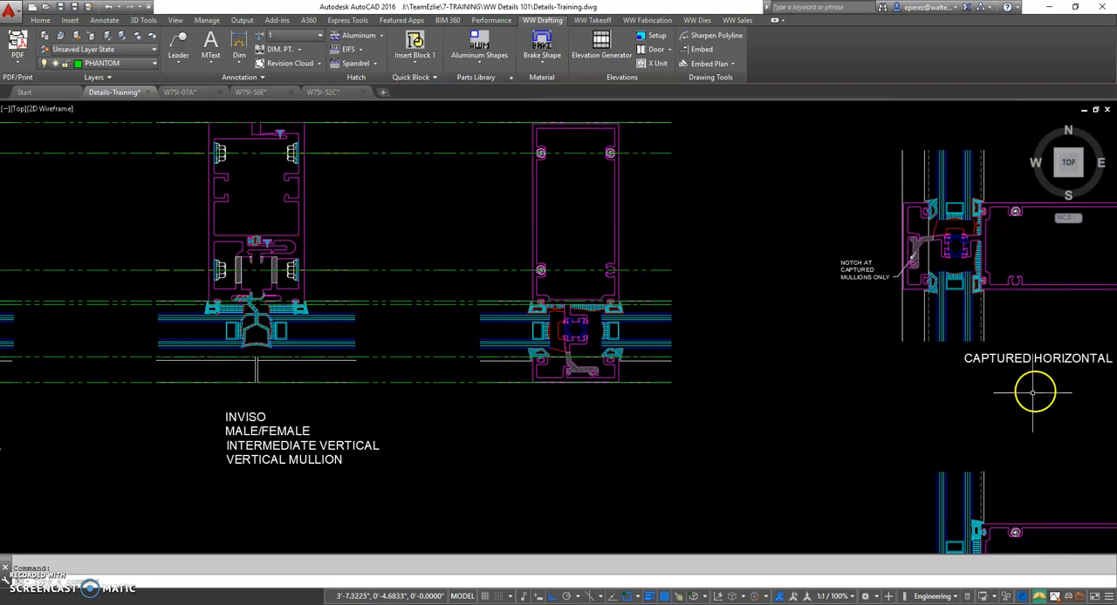
middle_click_drag(985, 434, 928, 441)
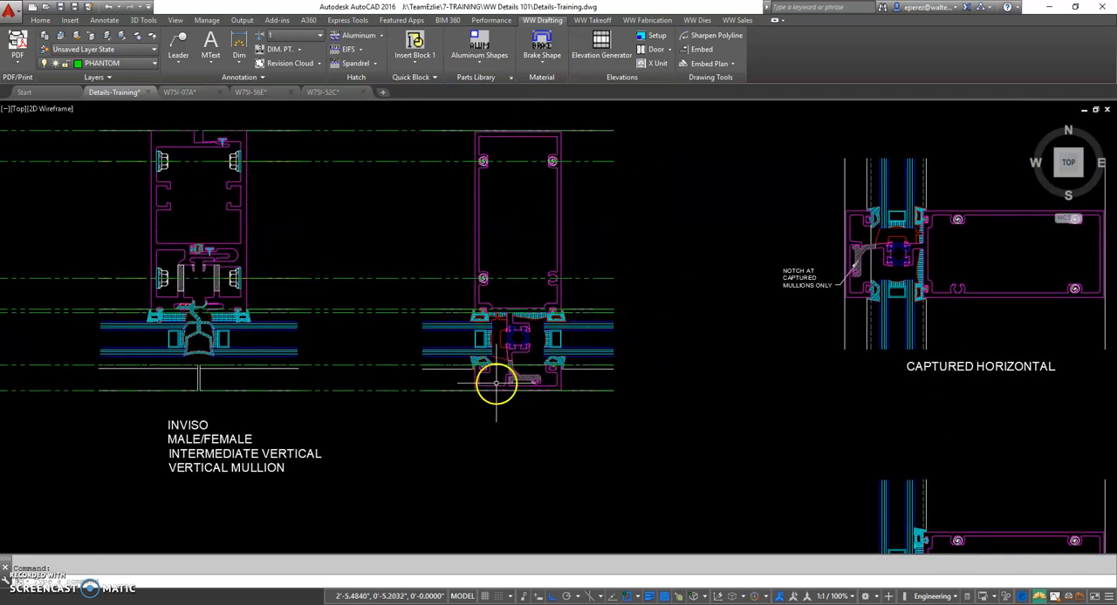
middle_click_drag(934, 399, 660, 413)
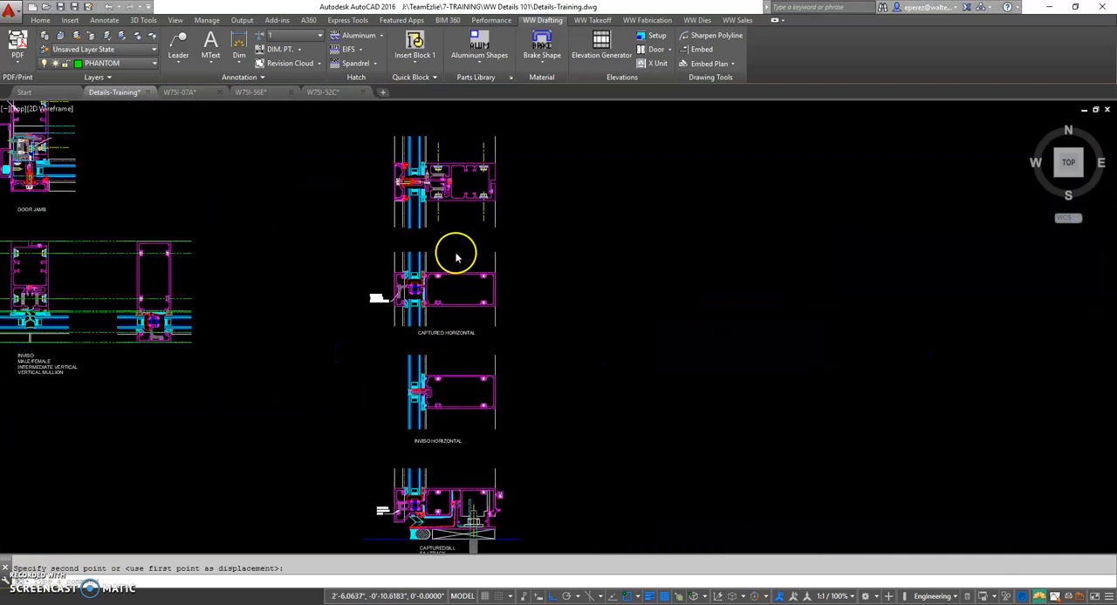
Draw a vertical phantom line from the upper end of the rotated captured mullion's interior face line down past the captured sill
middle_click_drag(445, 190, 435, 224)
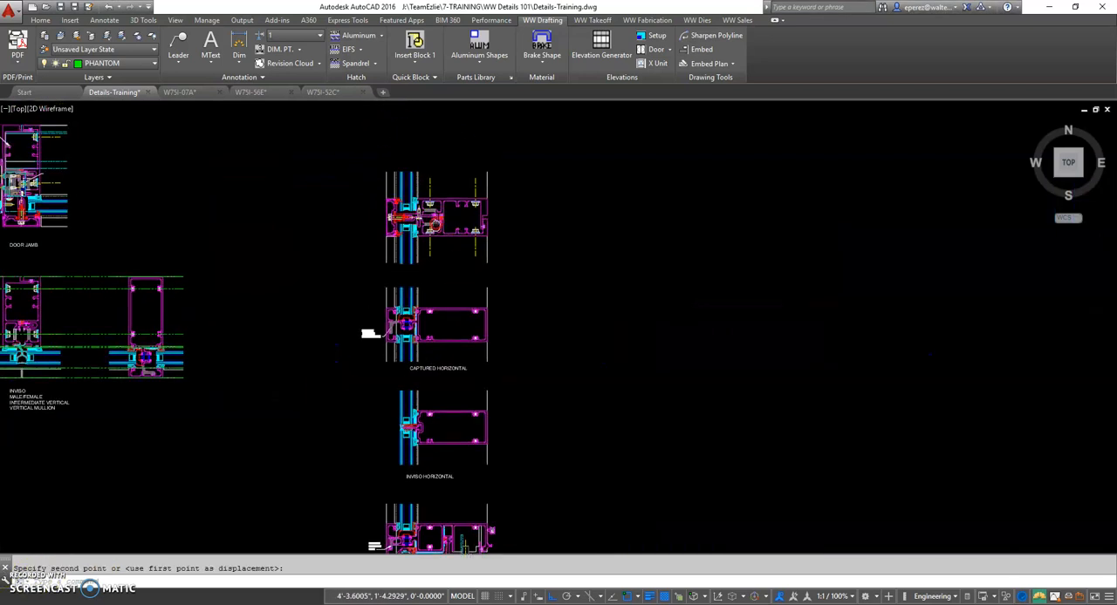
scroll(390, 188, "up", 2)
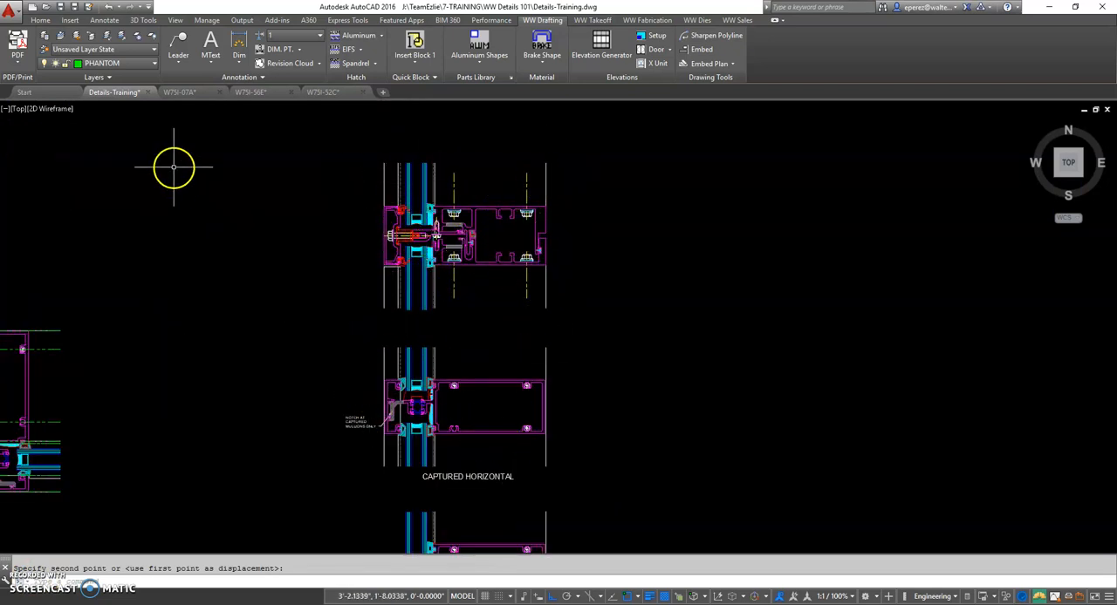
key("Escape")
type("l")
key("Return")
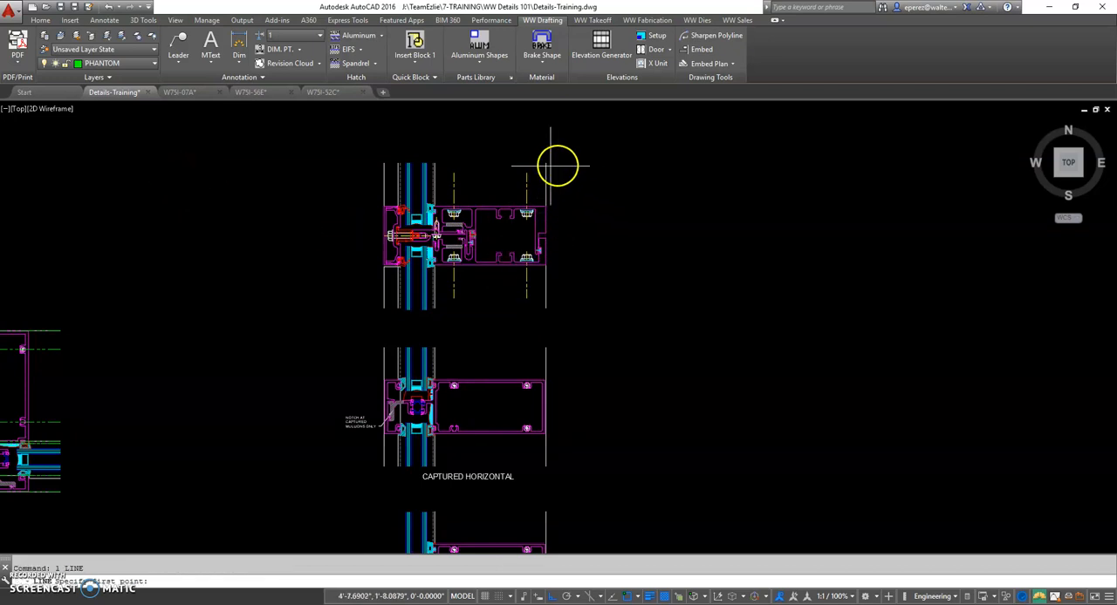
left_click(547, 165)
scroll(578, 414, "down", 2)
middle_click_drag(579, 412, 584, 206)
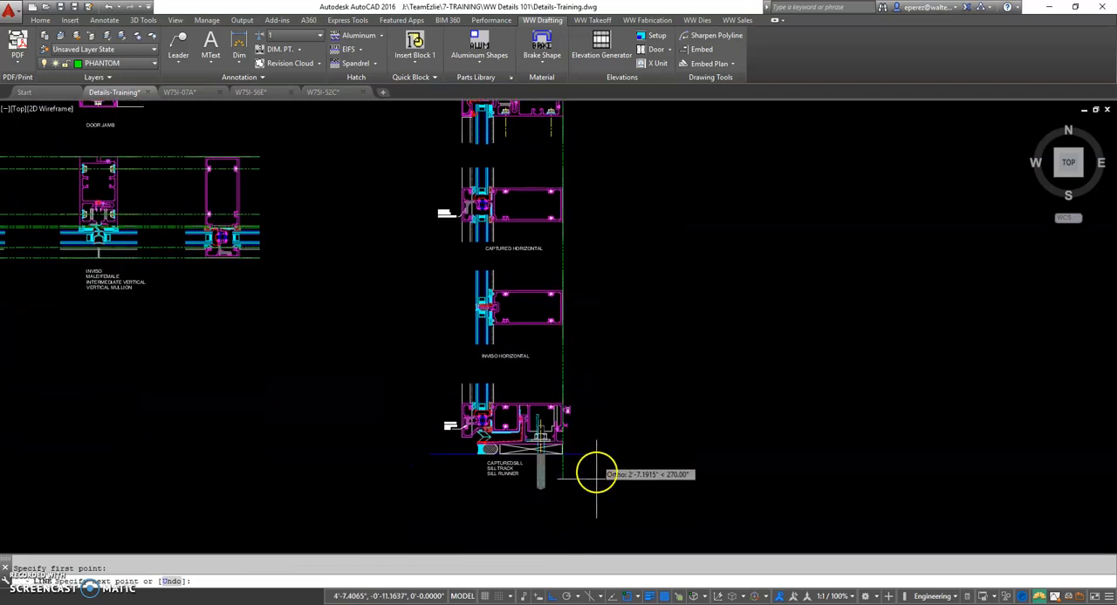
scroll(586, 256, "up", 4)
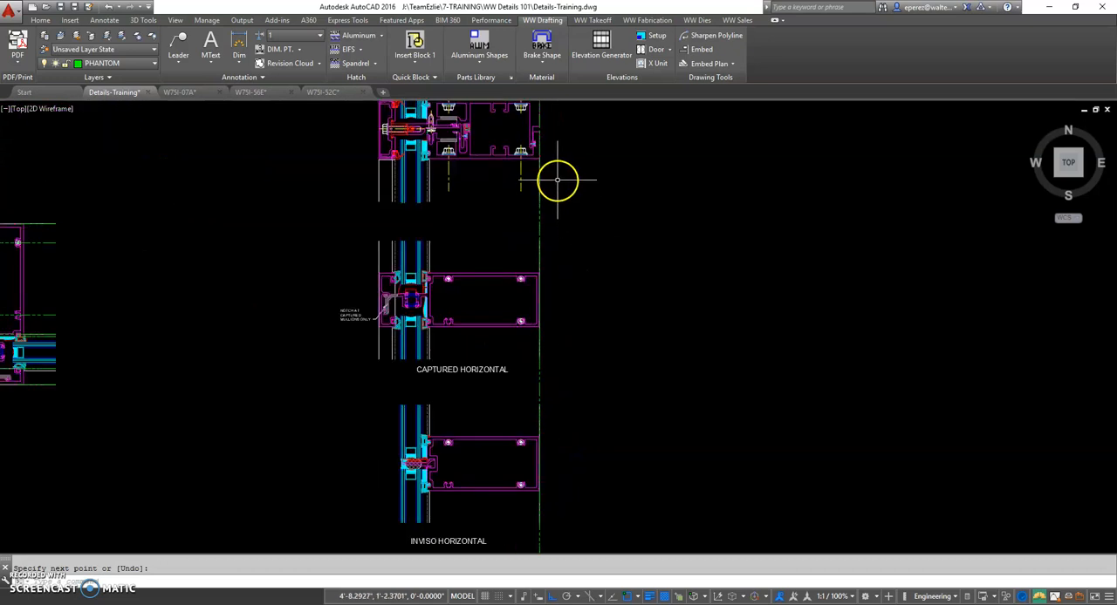
scroll(538, 275, "up", 5)
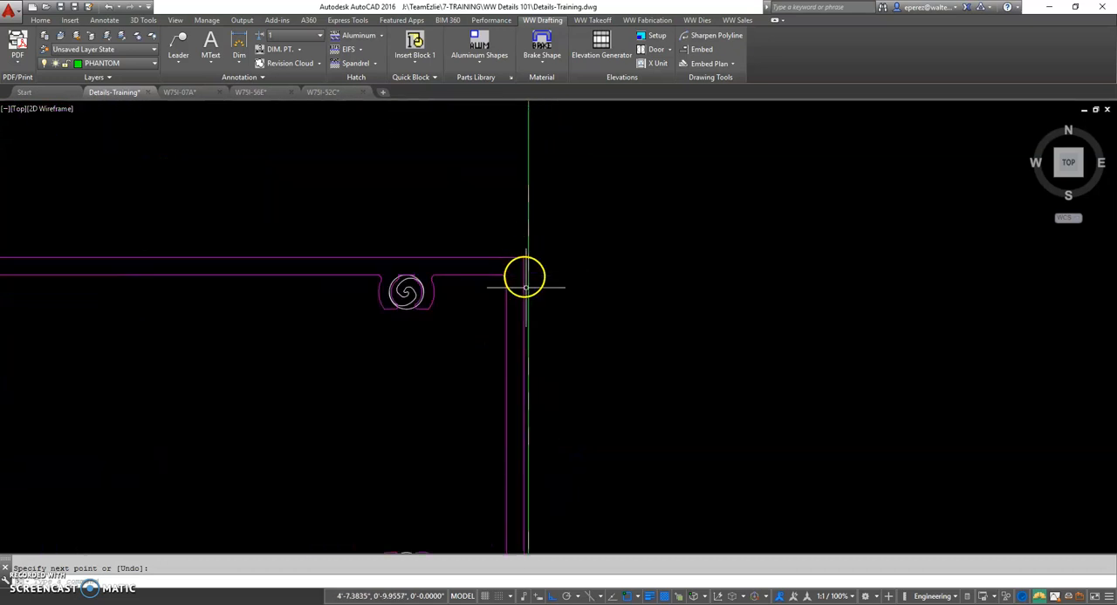
Examine how the vertical phantom line aligns with the interior faces of the horizontals and the upper corner of the captured sill
scroll(523, 272, "down", 2)
middle_click_drag(559, 341, 558, 262)
scroll(563, 297, "down", 4)
scroll(571, 419, "up", 2)
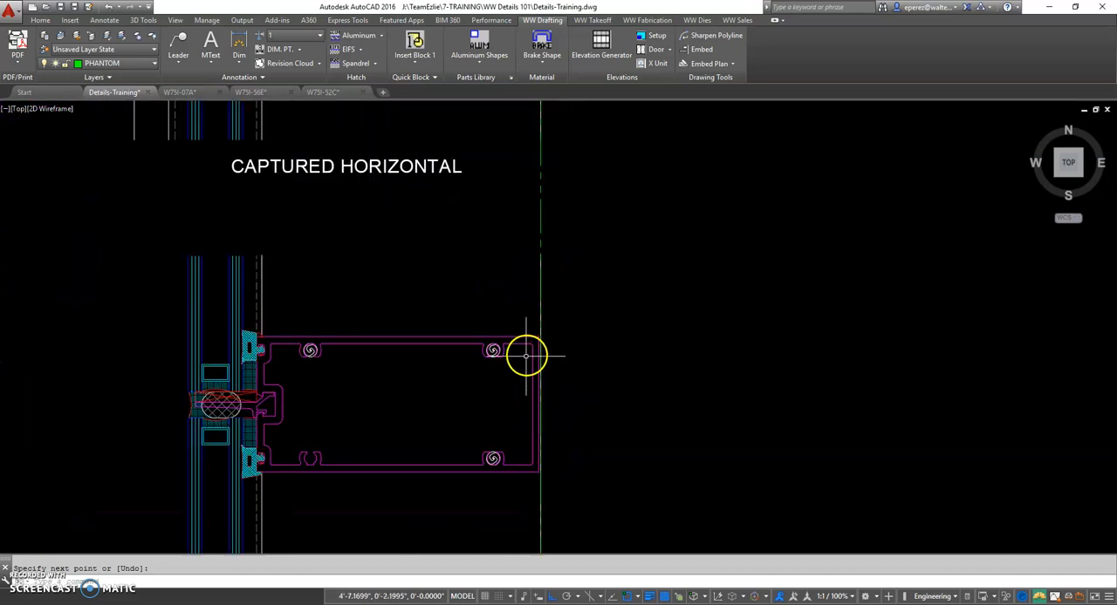
scroll(568, 426, "down", 2)
middle_click_drag(569, 426, 568, 157)
scroll(553, 419, "up", 6)
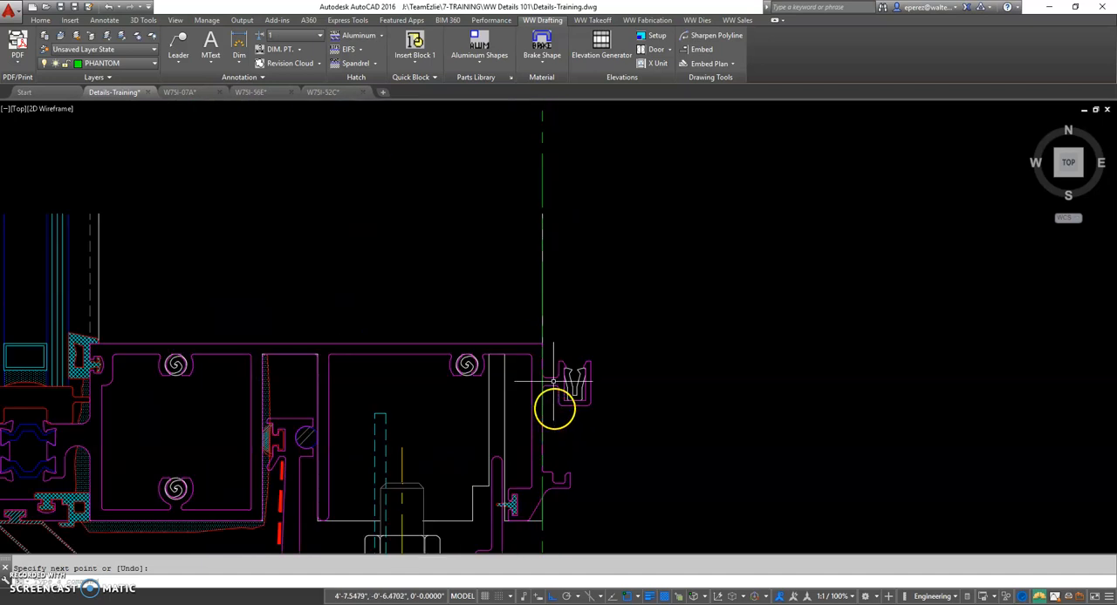
scroll(541, 349, "up", 2)
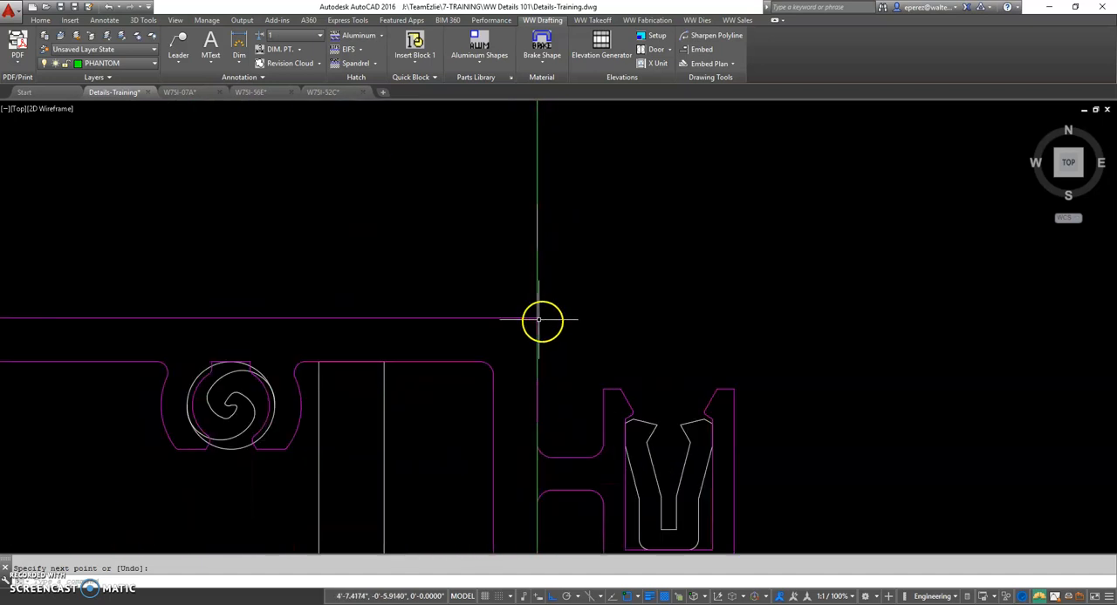
middle_click_drag(616, 483, 614, 365)
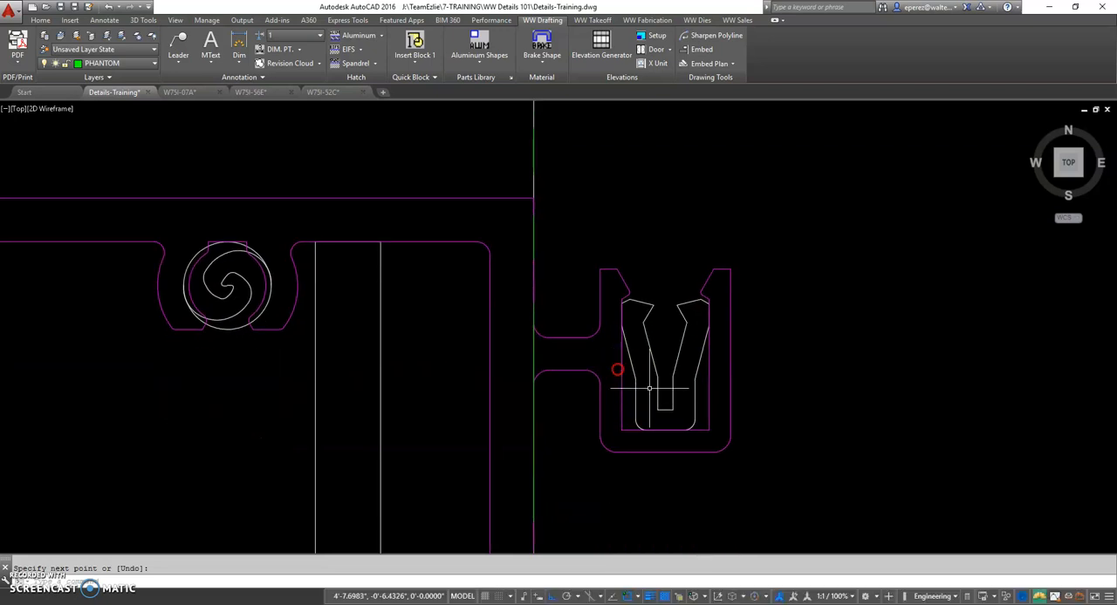
left_click(693, 304)
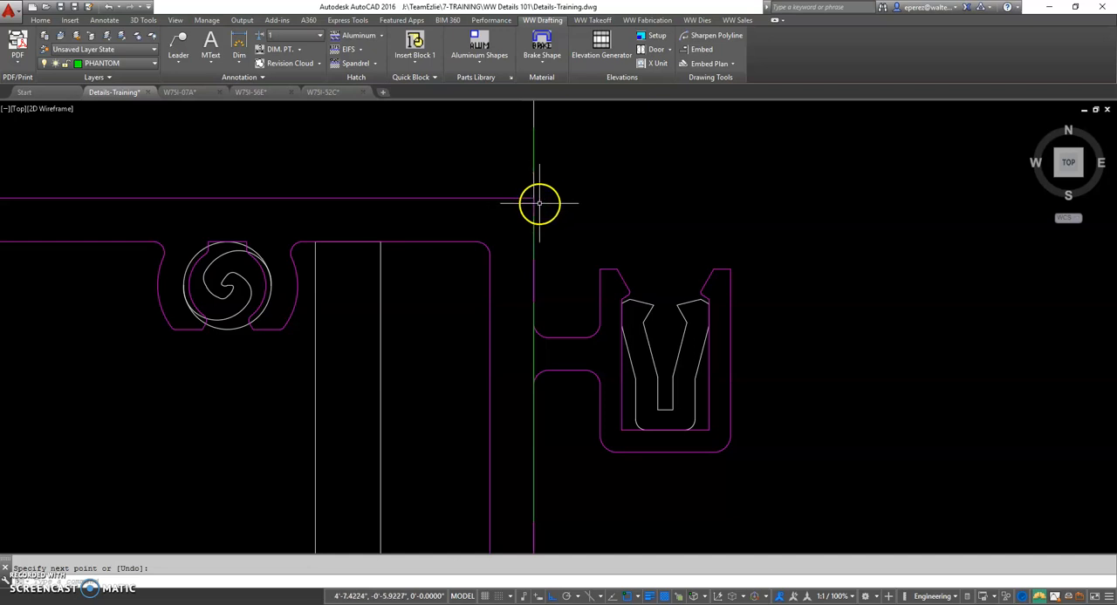
Examine how the phantom line aligns with the interior edges of the sill runner and sill track down to the shim
scroll(534, 356, "down", 3)
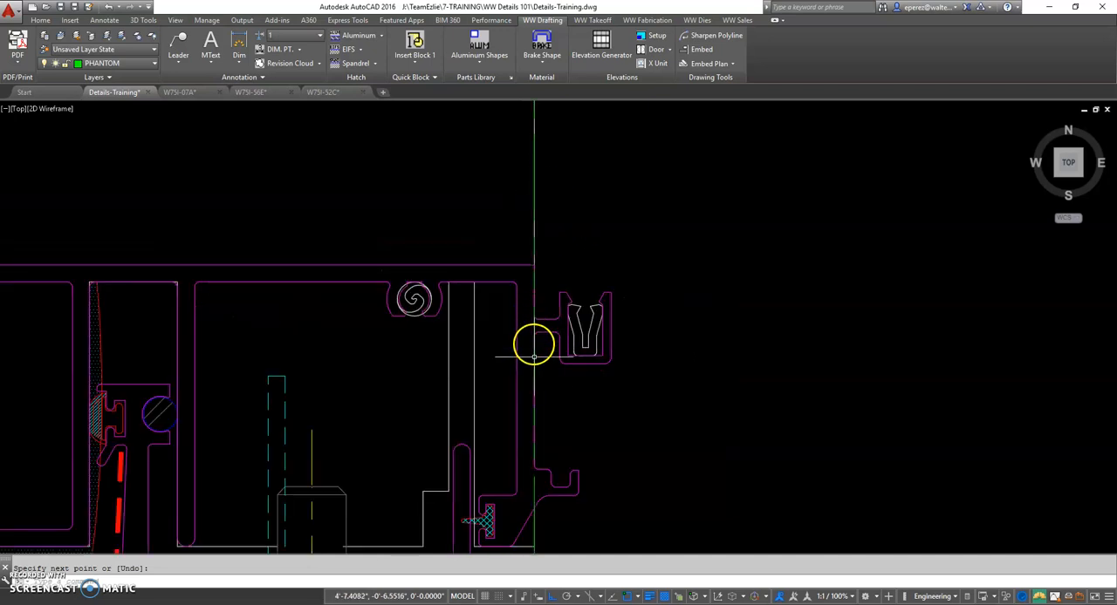
middle_click_drag(540, 498, 548, 361)
middle_click_drag(567, 491, 595, 307)
scroll(557, 333, "up", 3)
scroll(561, 349, "down", 3)
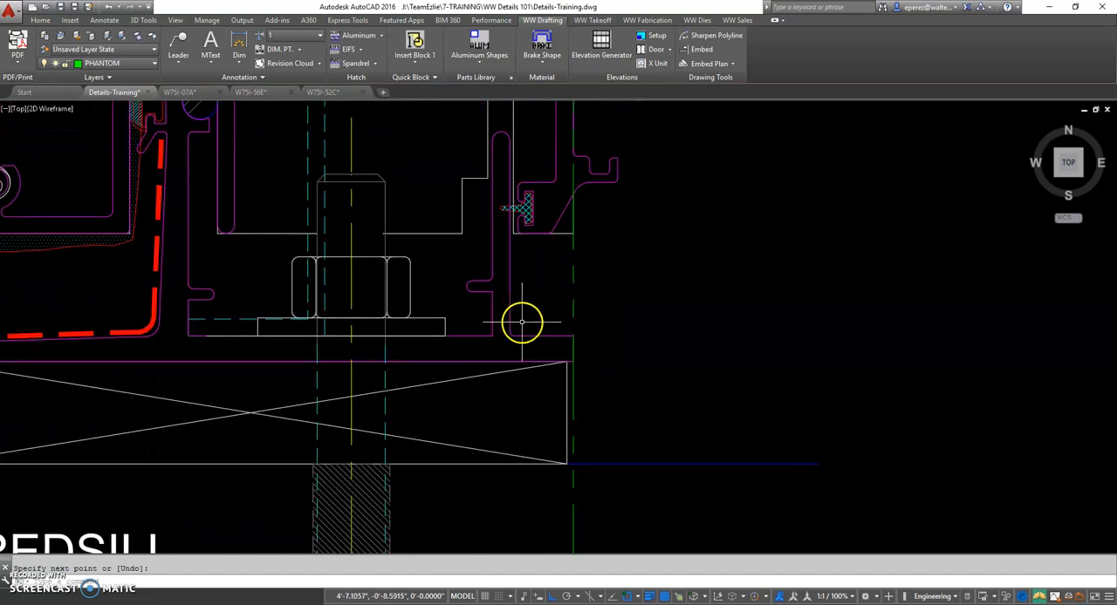
scroll(573, 361, "up", 5)
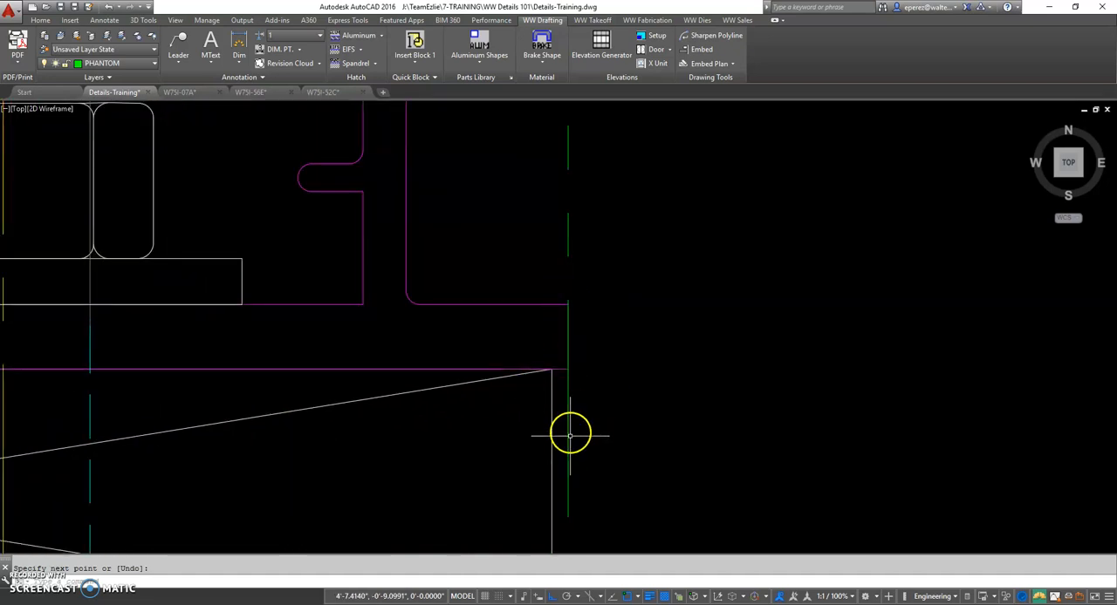
scroll(570, 445, "down", 4)
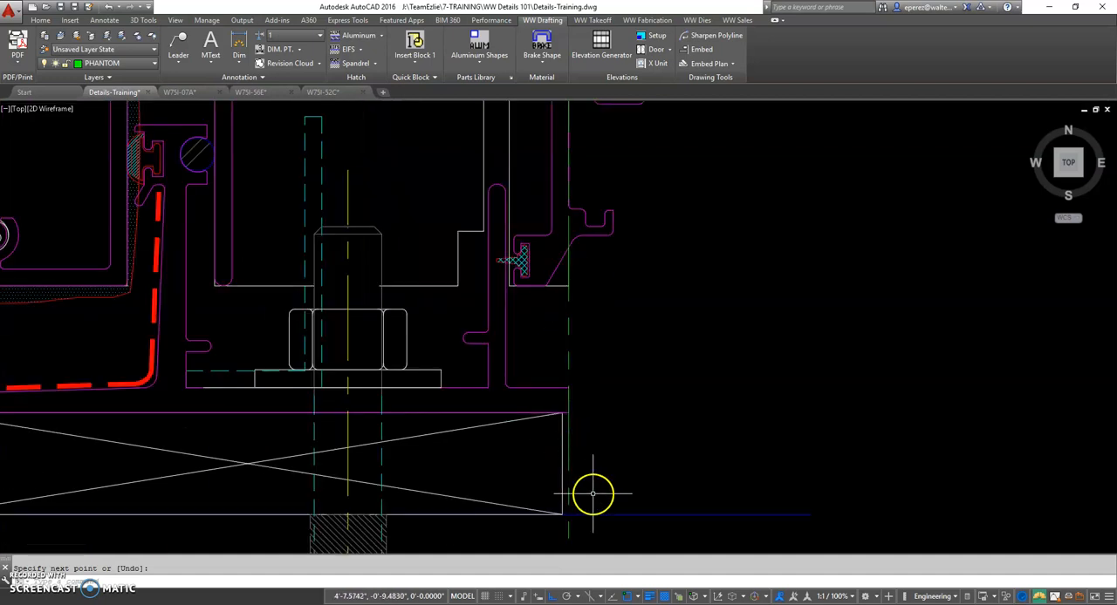
scroll(617, 357, "down", 6)
middle_click_drag(687, 244, 671, 388)
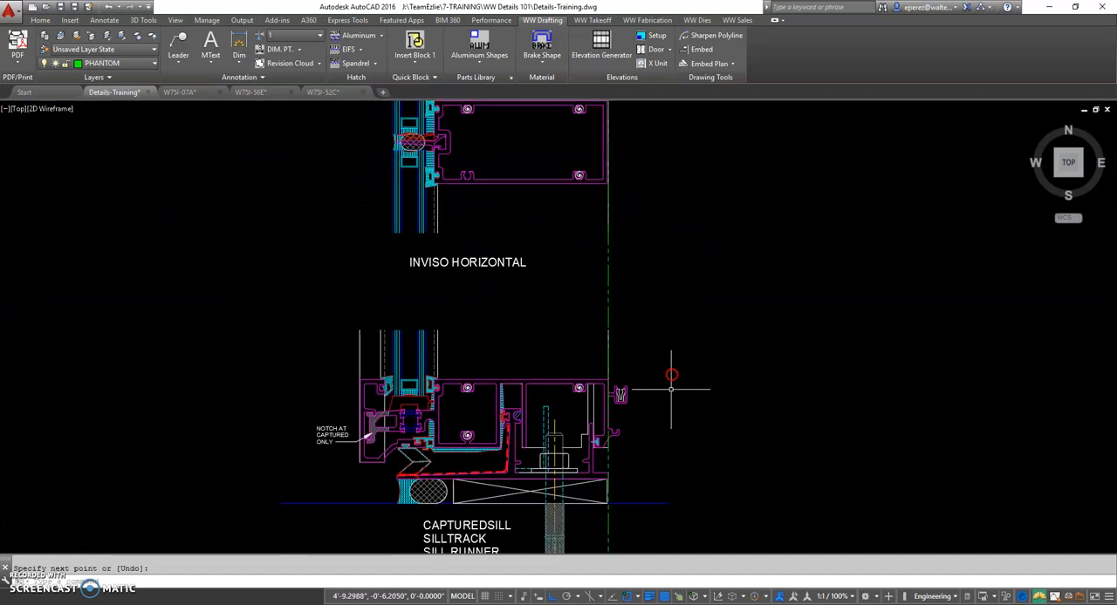
scroll(670, 386, "down", 2)
Offset the interior-face phantom line with the Through option to the center of the inviso horizontal's interior-side screw
key("Escape")
type("o")
key("Return")
type("t")
key("Return")
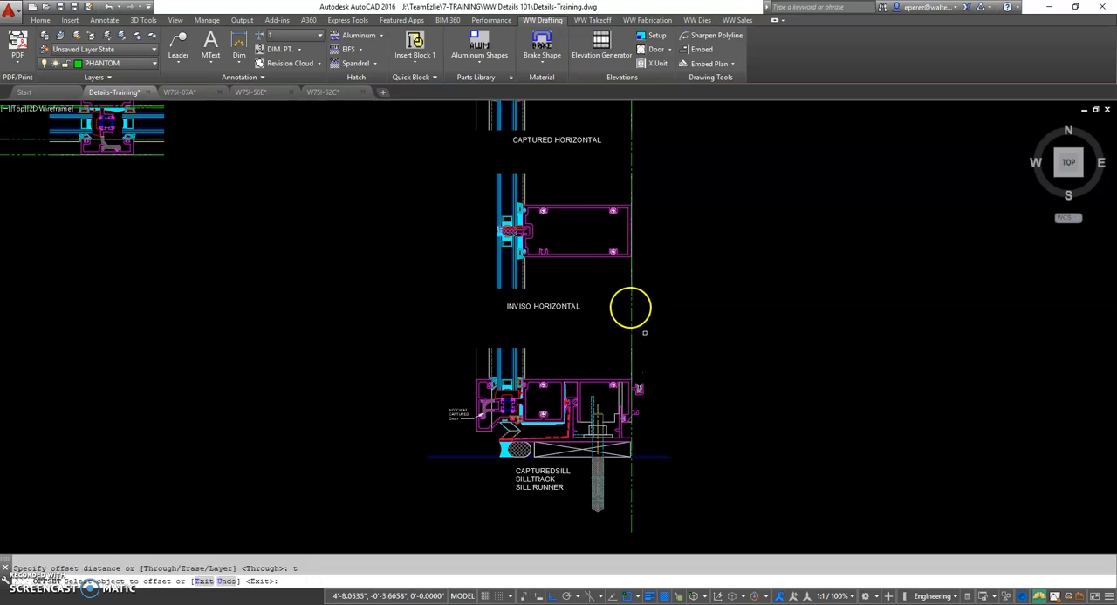
left_click(632, 299)
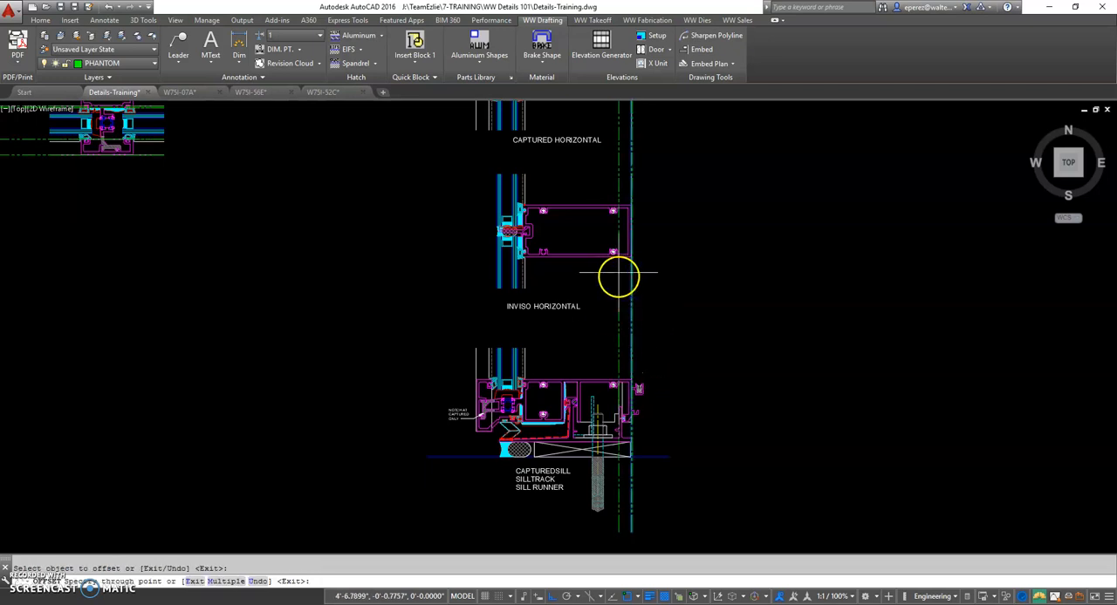
scroll(618, 271, "up", 5)
type("cen")
key("Return")
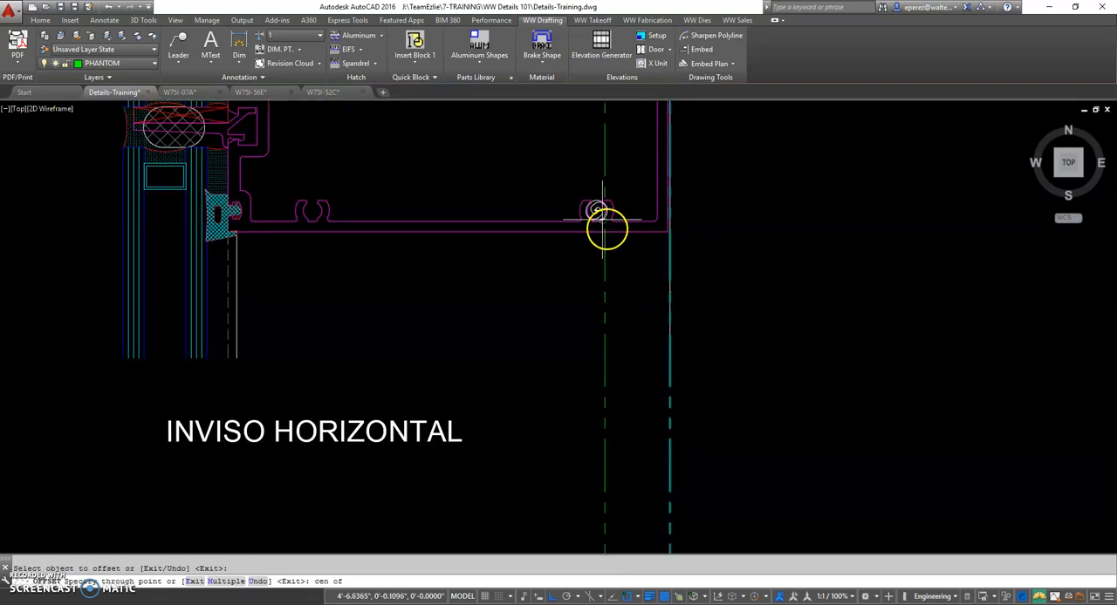
scroll(611, 226, "up", 4)
left_click(593, 188)
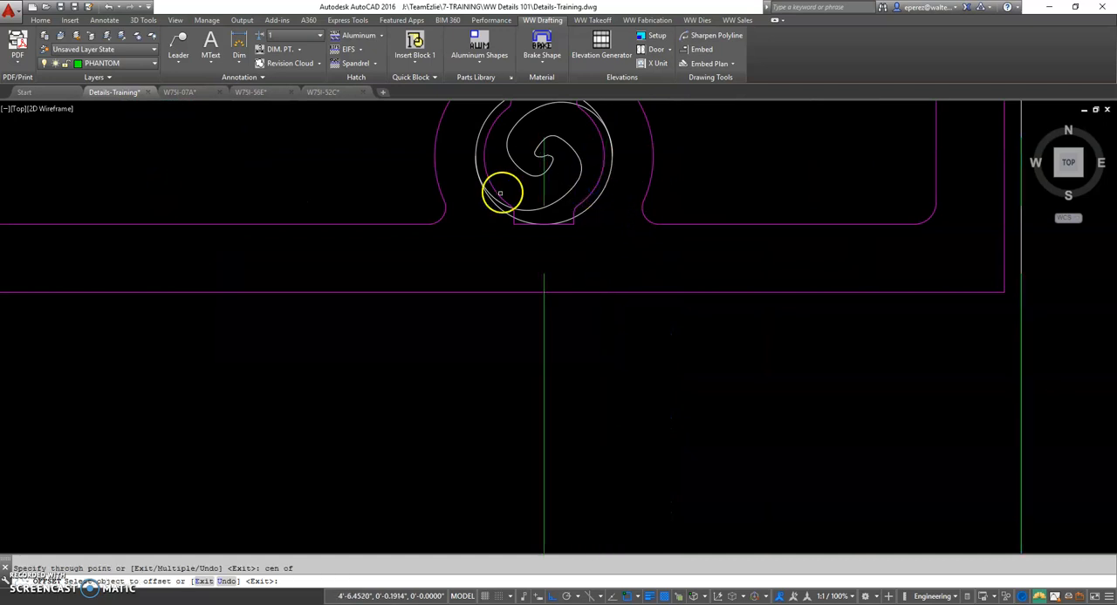
key("Return")
Offset the screw-center phantom line with the Through option to the center of the inviso horizontal's exterior-side screw race
key("Return")
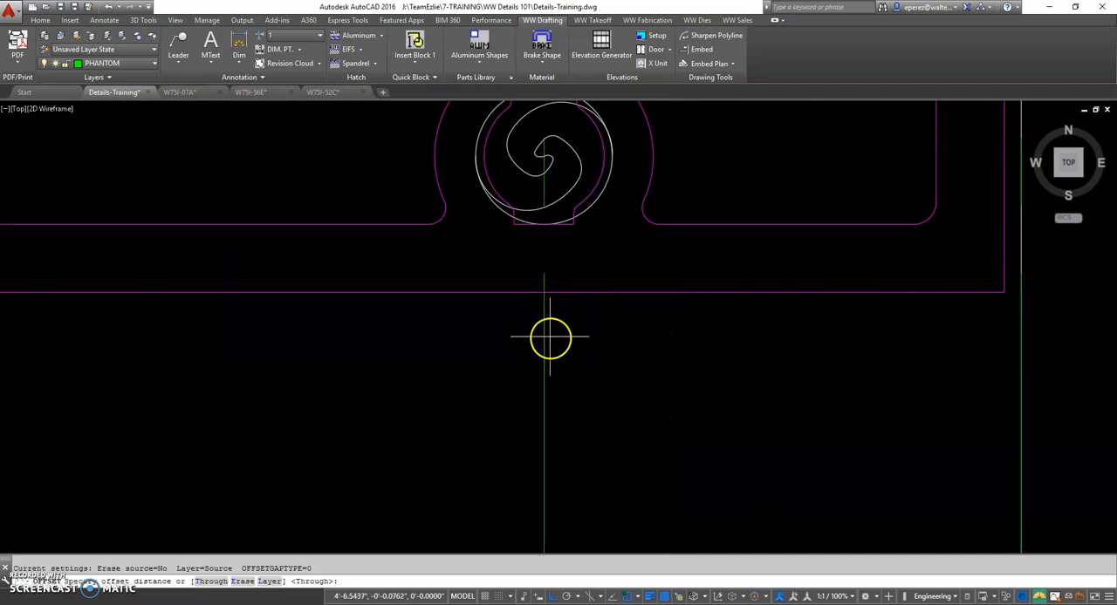
type("t")
key("Return")
left_click(543, 313)
scroll(372, 320, "down", 4)
middle_click_drag(365, 319, 935, 398)
scroll(782, 384, "down", 2)
type("cen of")
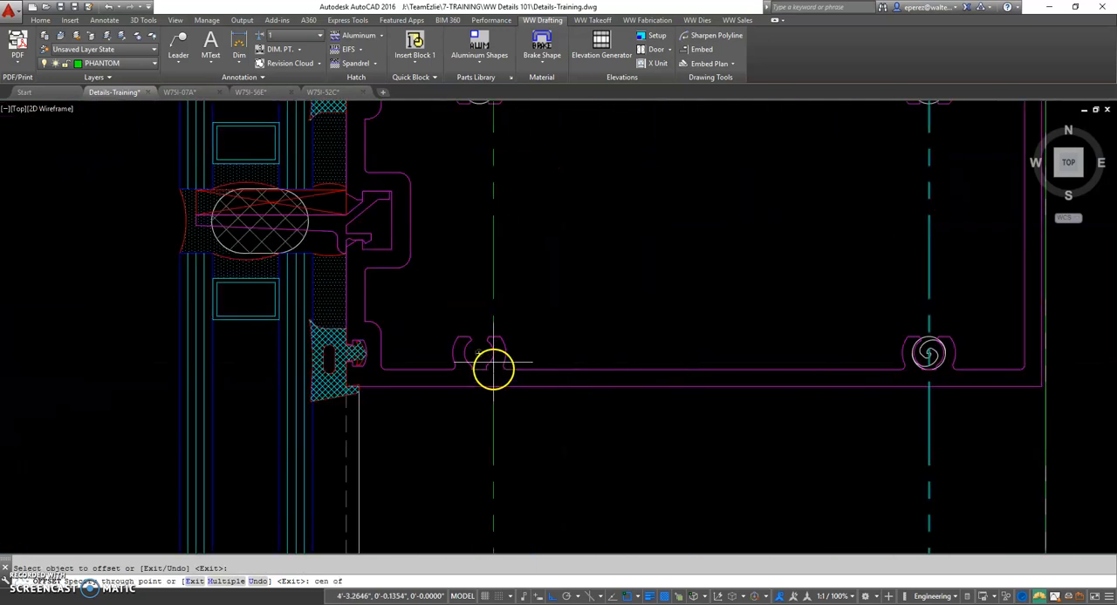
scroll(491, 344, "up", 3)
left_click(491, 339)
scroll(569, 401, "down", 4)
Examine how the two screw-center phantom lines align with the fasteners in the details above and the captured sill below
scroll(569, 402, "down", 2)
middle_click_drag(649, 389, 638, 552)
middle_click_drag(625, 342, 622, 538)
middle_click_drag(613, 303, 609, 520)
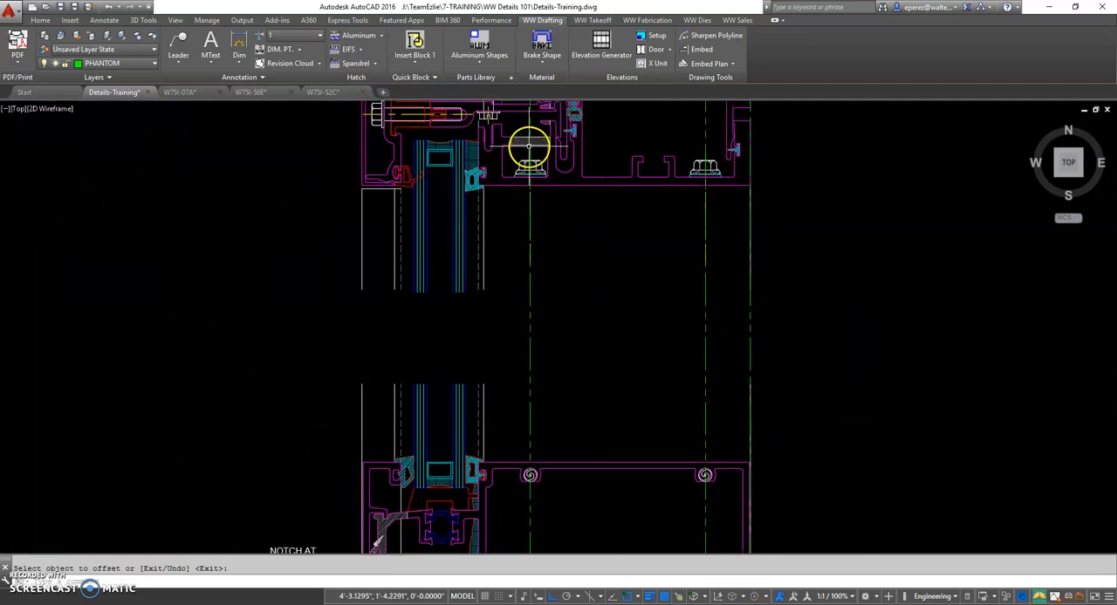
middle_click_drag(534, 247, 524, 406)
scroll(663, 397, "down", 4)
middle_click_drag(646, 456, 587, 225)
middle_click_drag(581, 477, 578, 267)
scroll(590, 448, "up", 5)
scroll(571, 407, "up", 4)
scroll(571, 408, "up", 2)
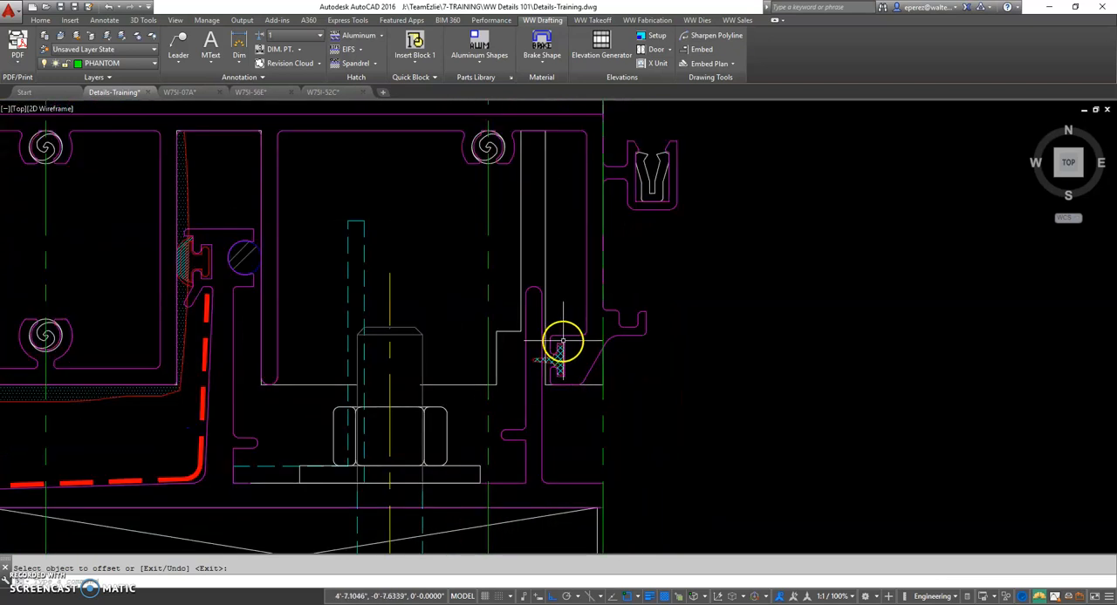
Highlight the white profile outlines on both sides of the anchor bolt in the captured sill and examine their extent
left_click(551, 218)
left_click(536, 229)
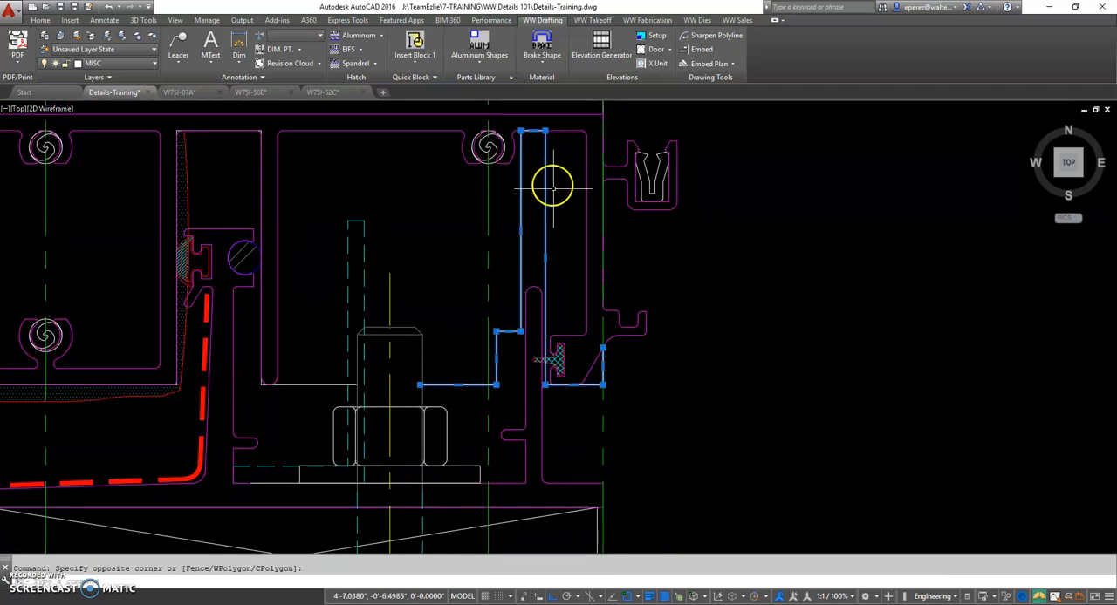
key("Escape")
left_click(317, 390)
left_click(305, 368)
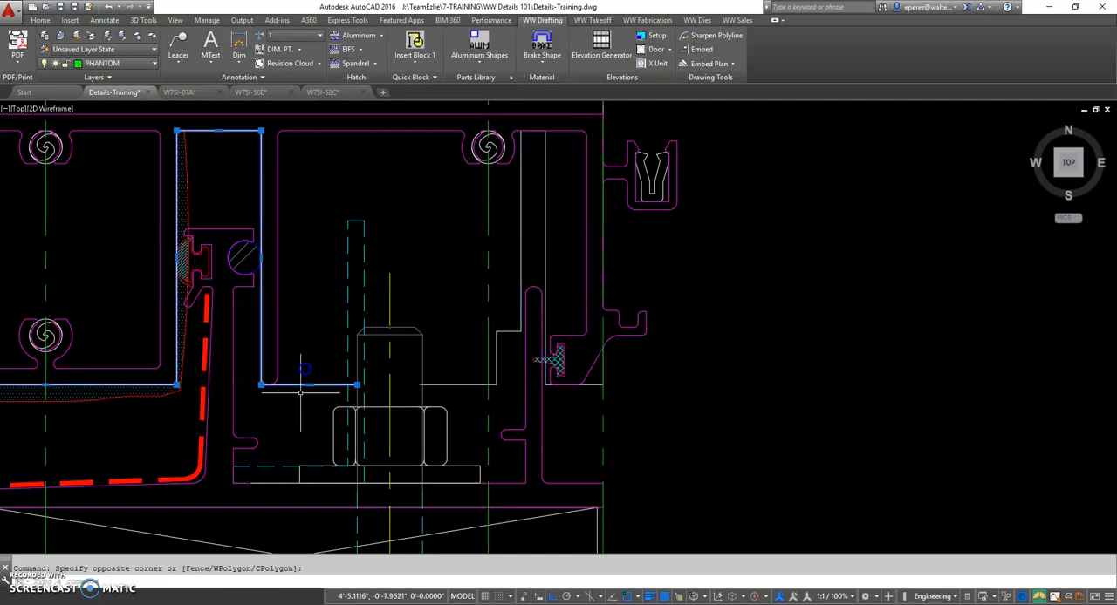
middle_click_drag(307, 422, 385, 424)
scroll(406, 451, "down", 2)
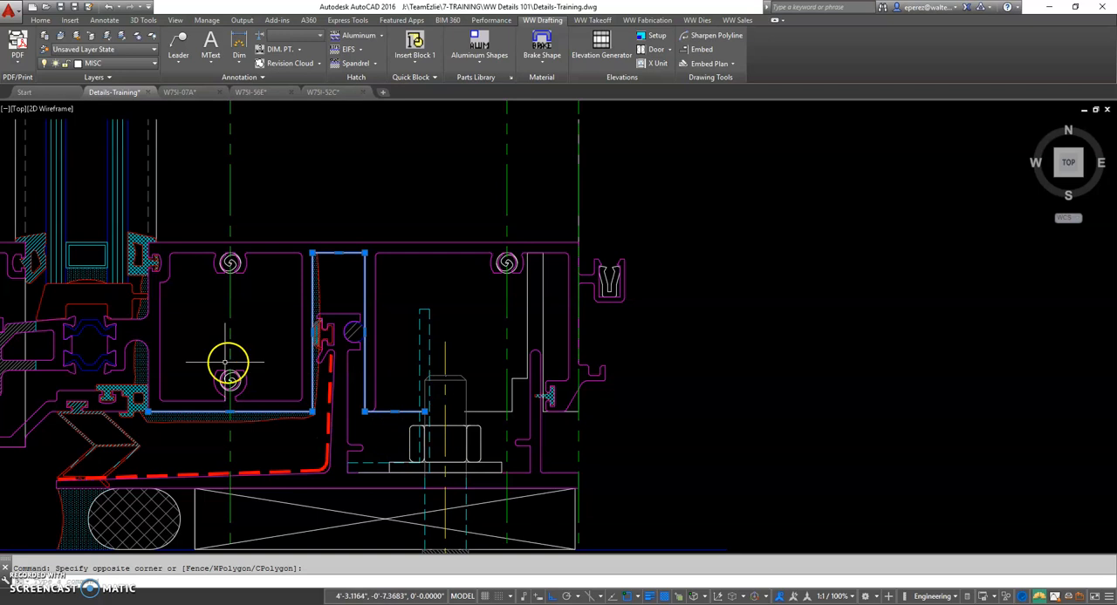
middle_click_drag(247, 423, 394, 434)
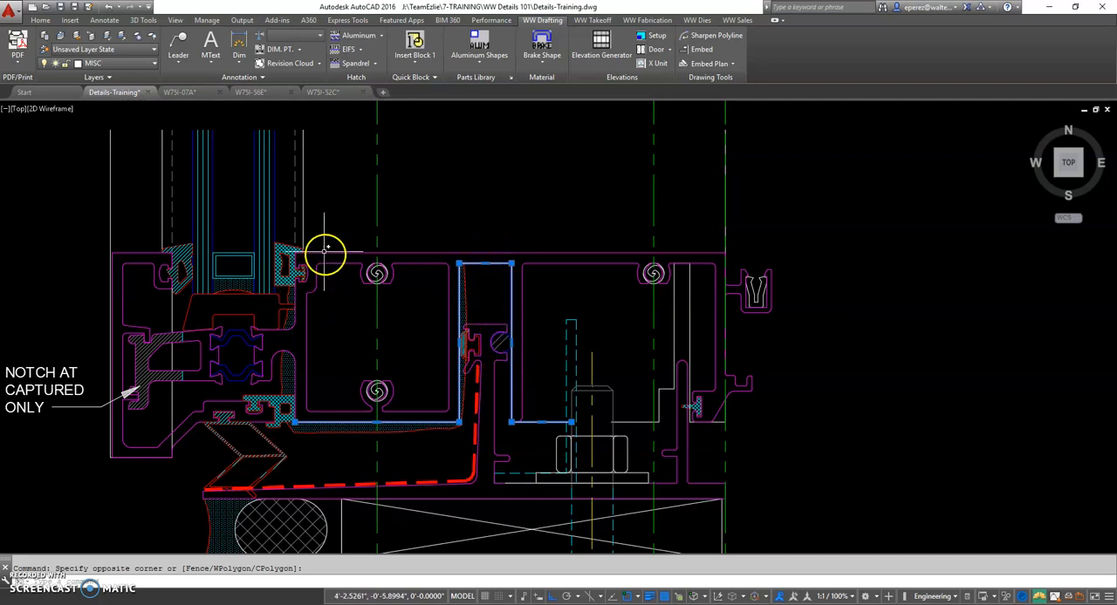
Switch to the W75I-52C drawing and examine the 3D view of the horizontal, the notched vertical and their screws
left_click(335, 92)
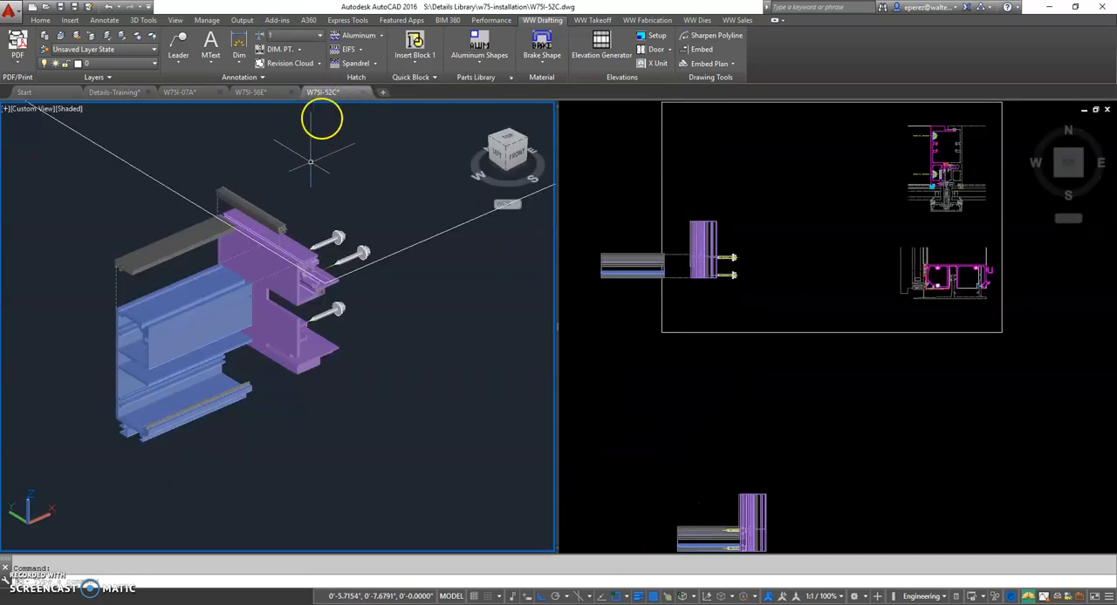
scroll(285, 374, "up", 4)
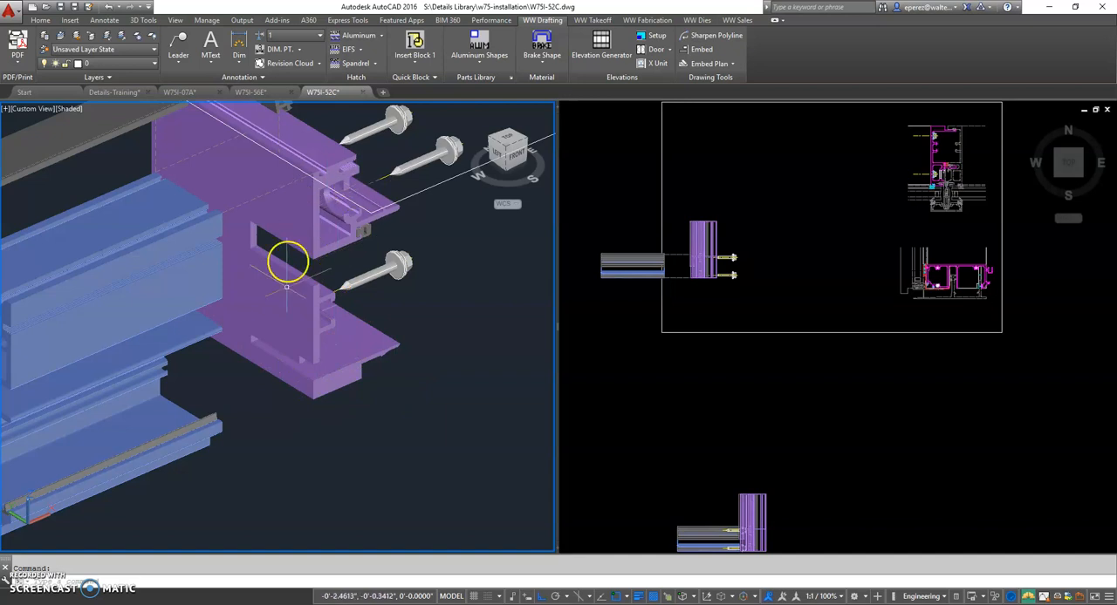
middle_click_drag(311, 403, 430, 360)
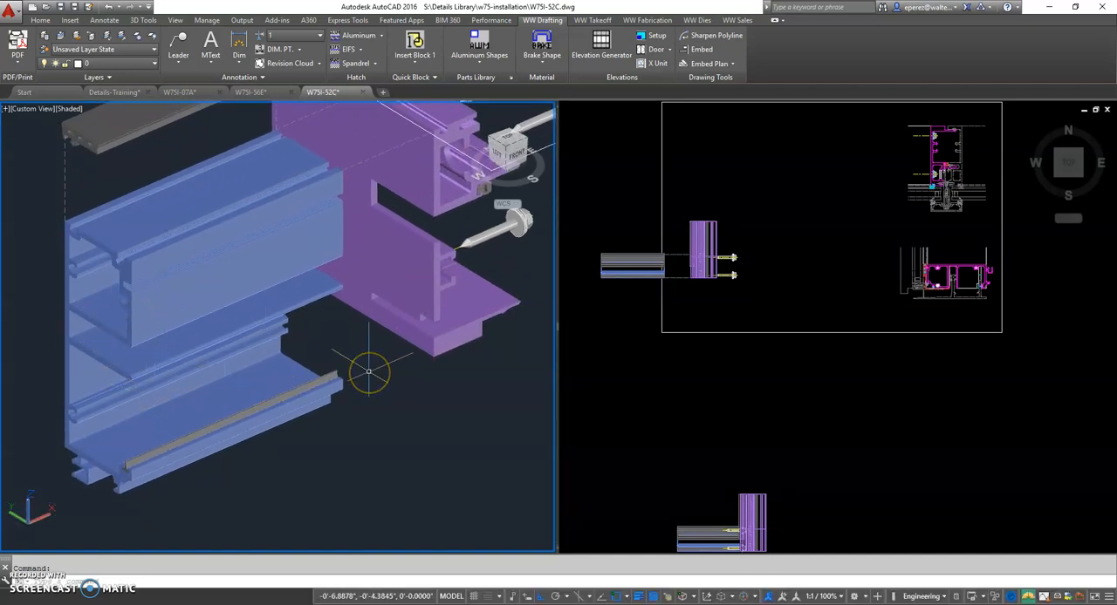
scroll(368, 371, "up", 2)
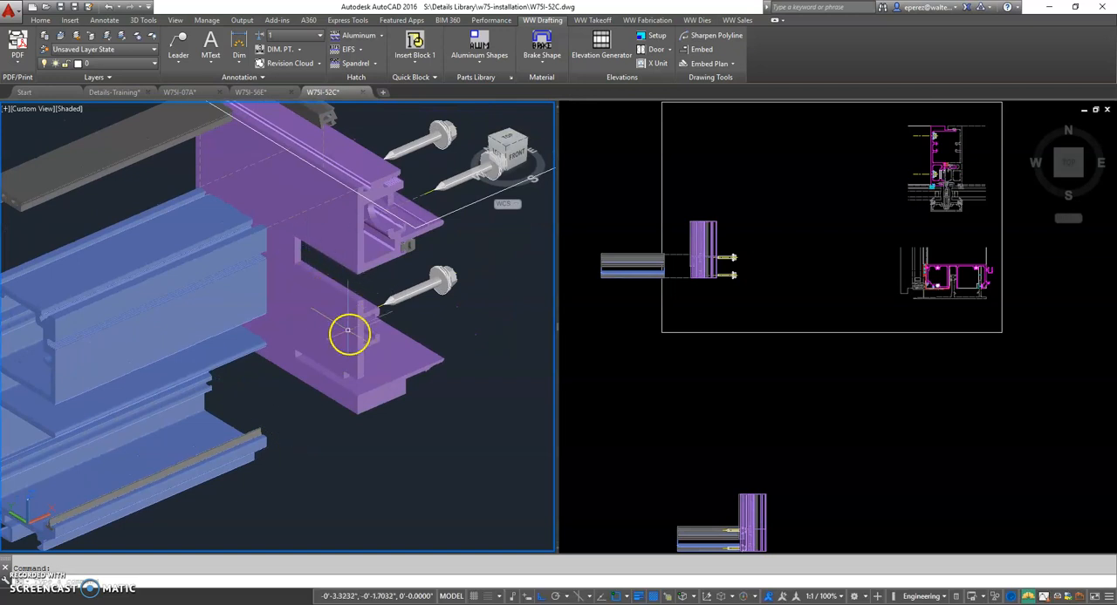
Return to Details-Training and offset the exterior-side screw-race phantom line through the inviso horizontal's aluminum face behind the interior glazing gasket
left_click(122, 92)
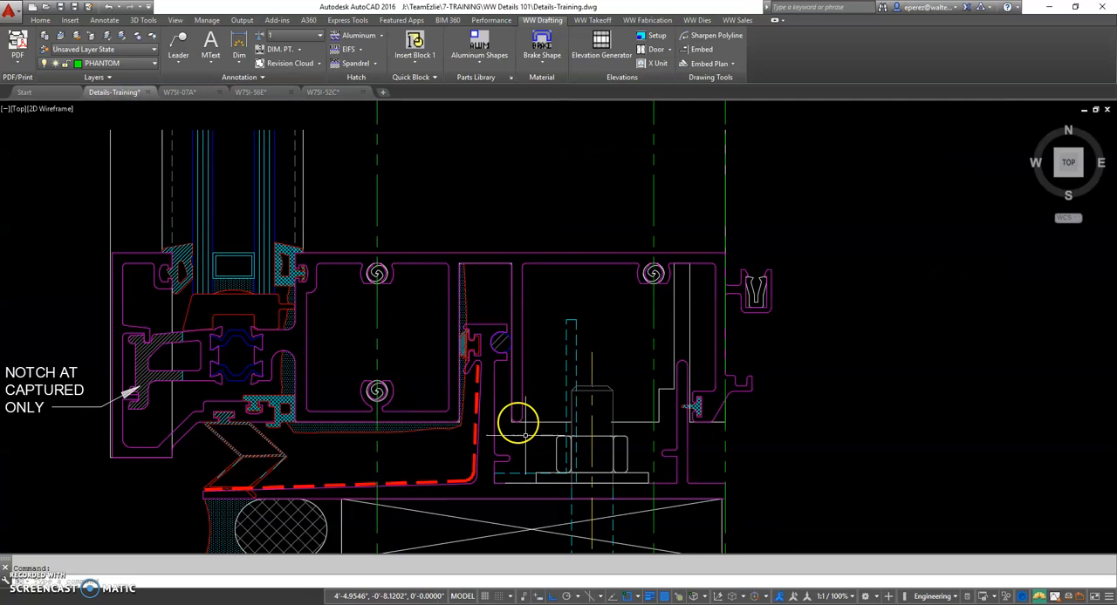
scroll(524, 427, "down", 4)
middle_click_drag(563, 407, 561, 575)
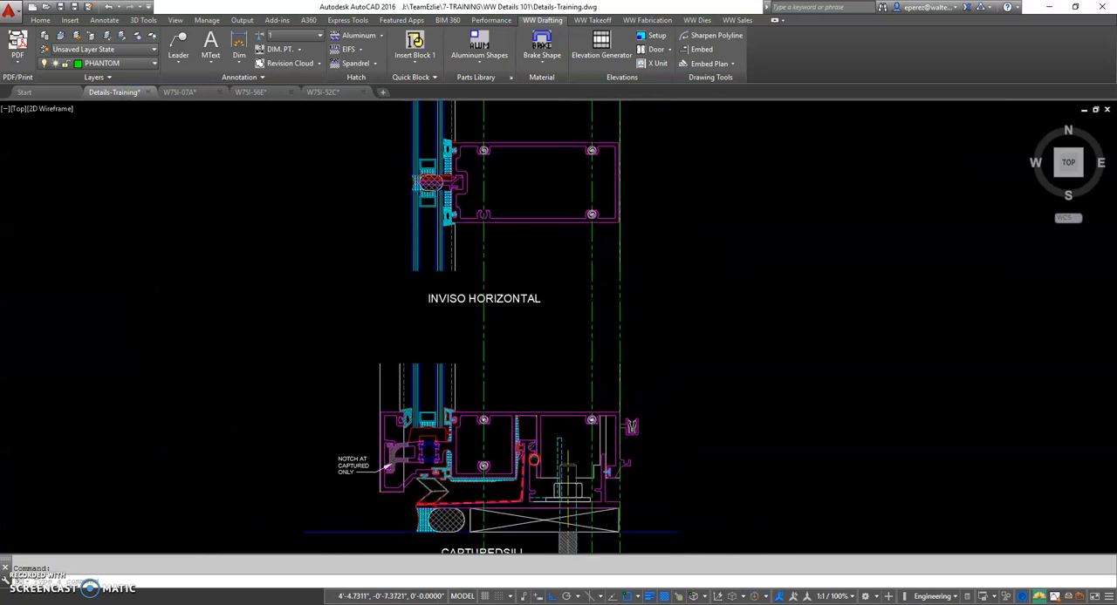
type("o")
key("Return")
type("t")
key("Return")
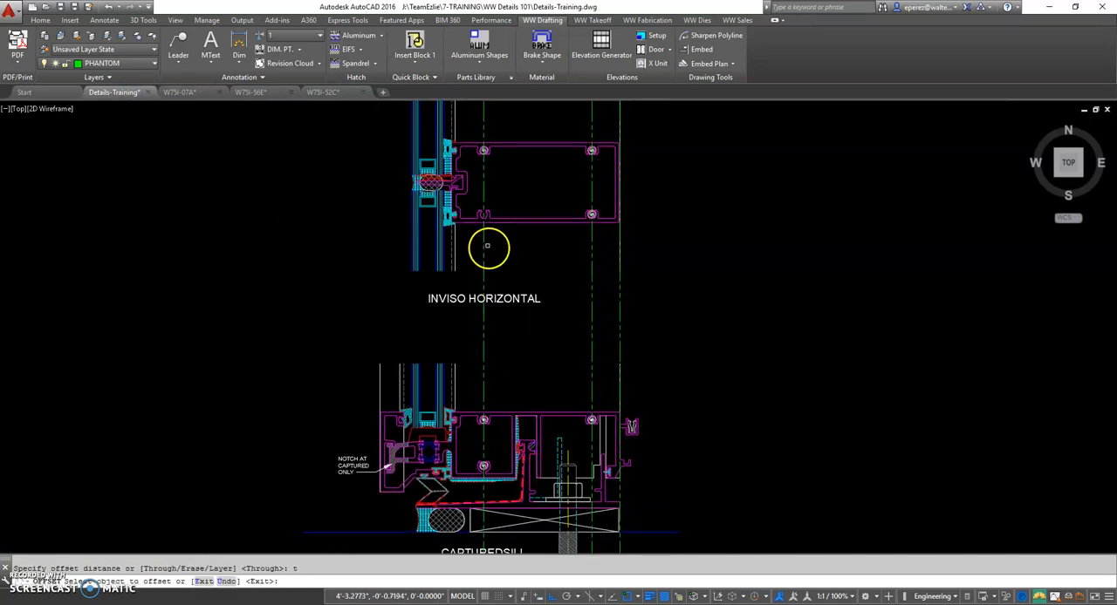
left_click(486, 235)
scroll(472, 222, "up", 6)
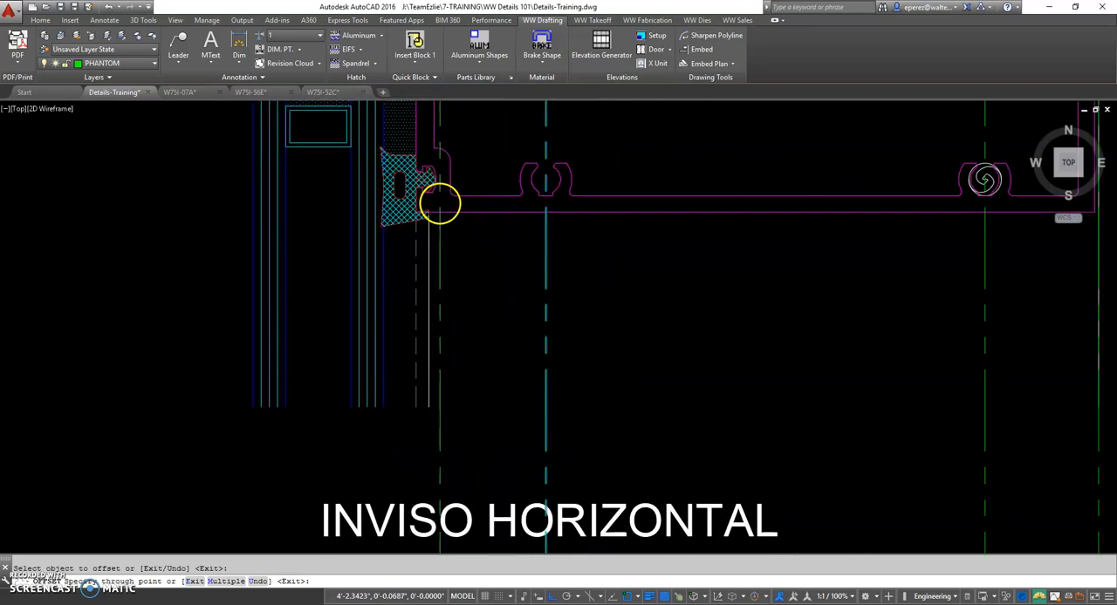
left_click(406, 214)
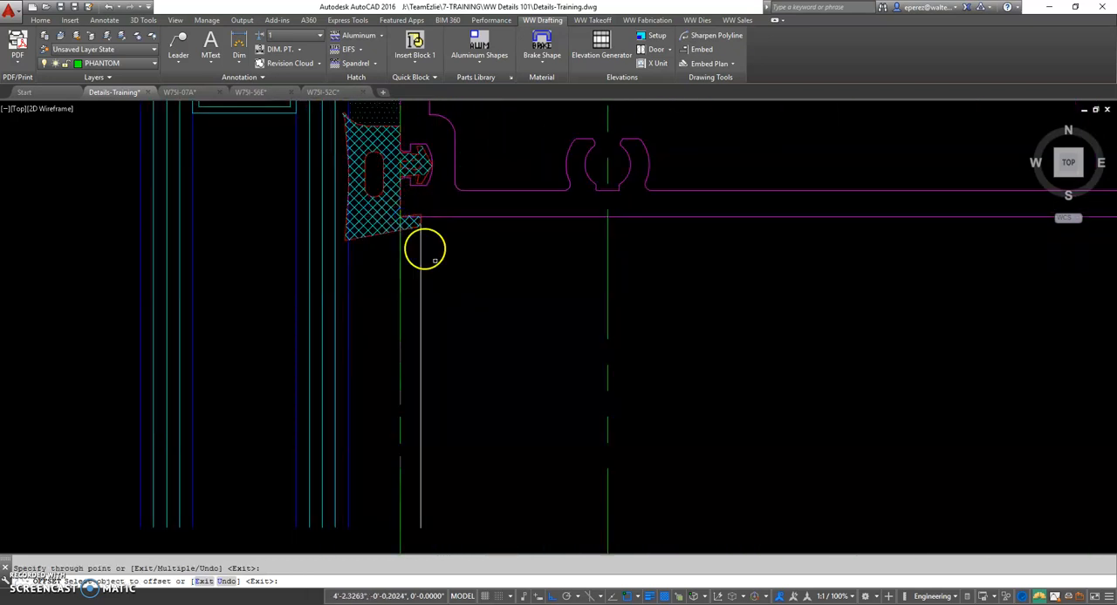
scroll(430, 262, "down", 5)
middle_click_drag(448, 514, 424, 317)
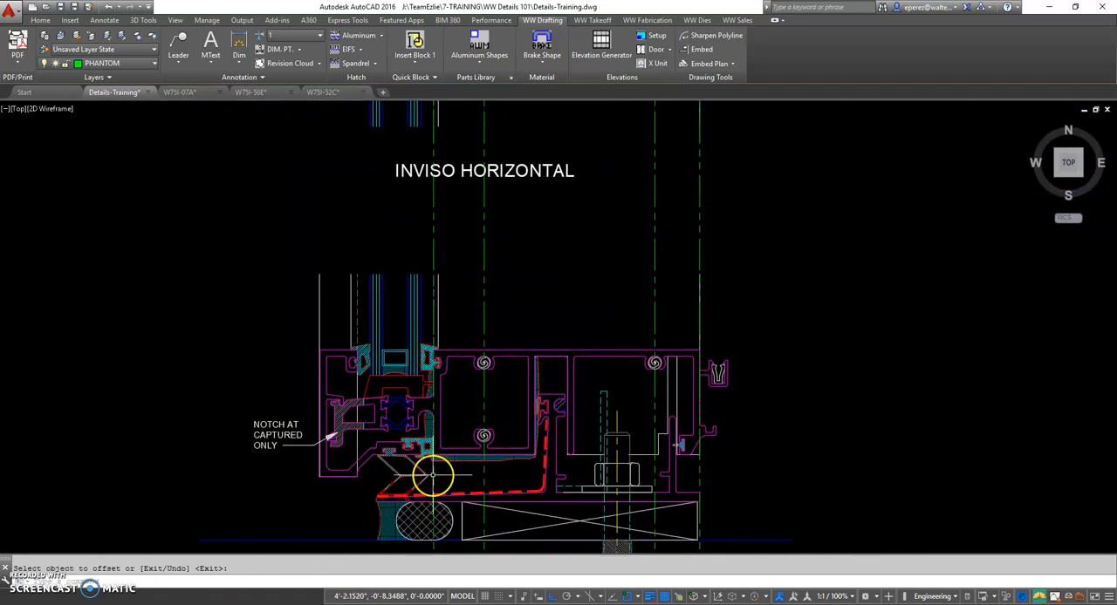
Offset the phantom line at the interior glazing gasket through the captured sill's aluminum face behind the exterior glazing gasket
scroll(458, 252, "down", 2)
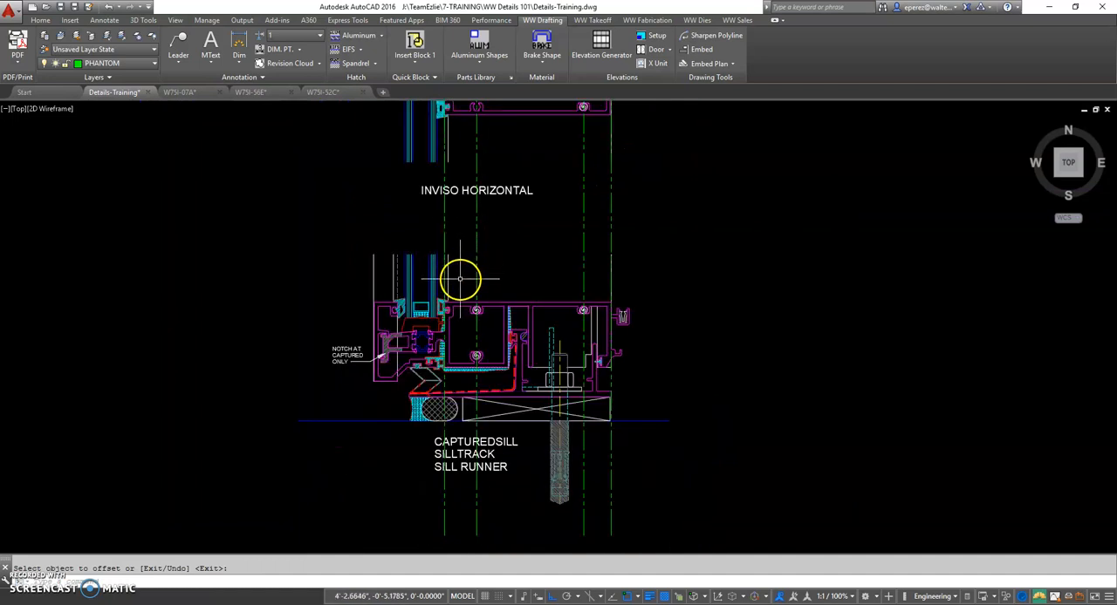
scroll(460, 279, "up", 4)
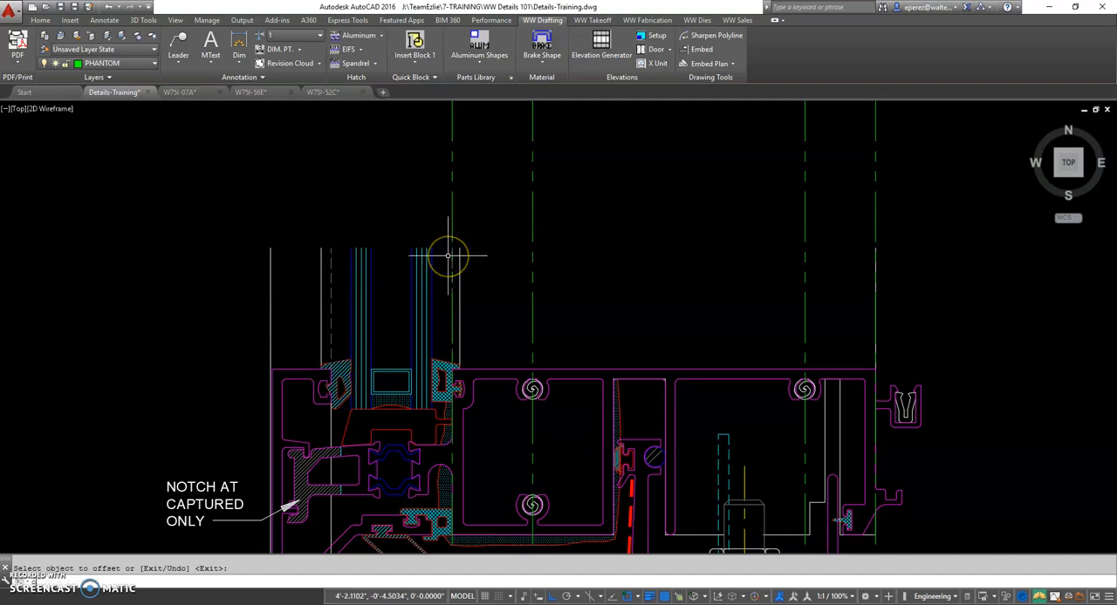
key("Return")
type("t")
key("Return")
left_click(454, 209)
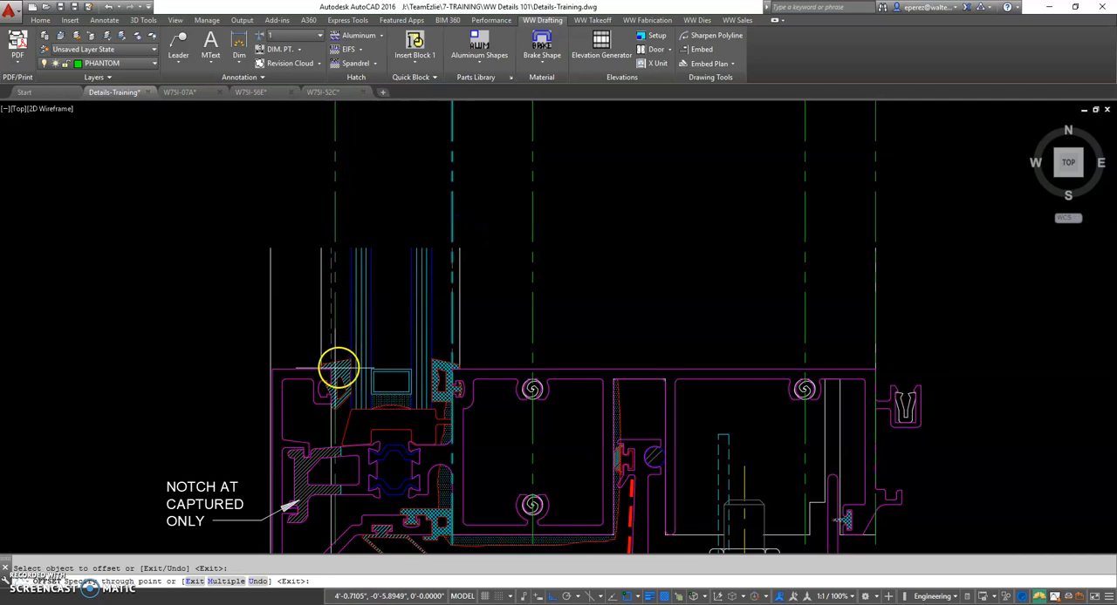
left_click(330, 369)
left_click(329, 232)
key("Return")
key("Return")
Offset the phantom line behind the exterior glazing gasket through the outermost exterior face of the captured sill
type("t")
key("Return")
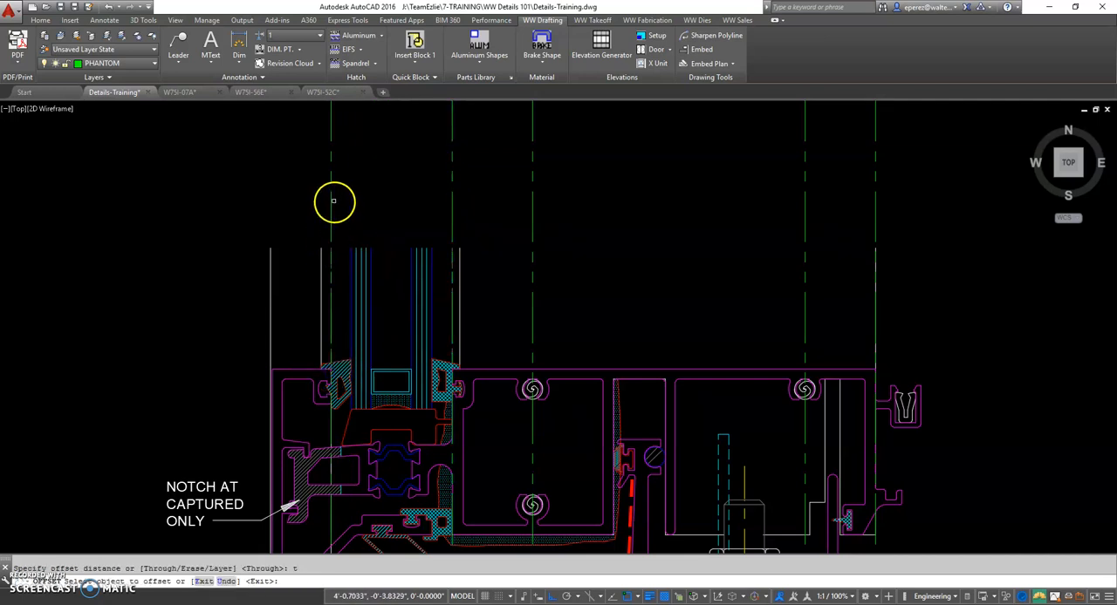
left_click(332, 204)
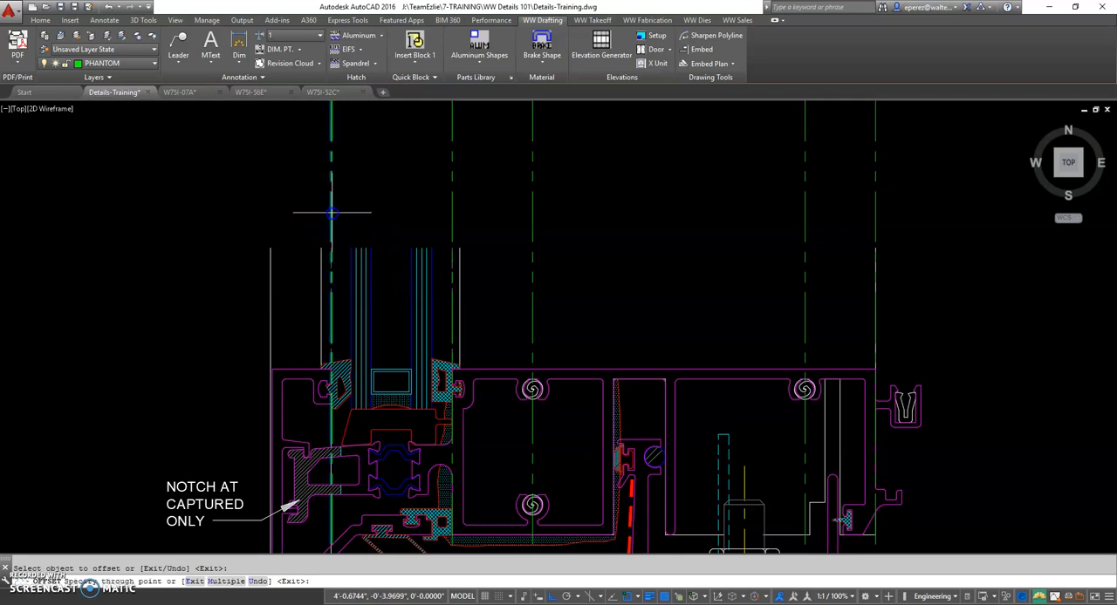
left_click(270, 249)
left_click(325, 323)
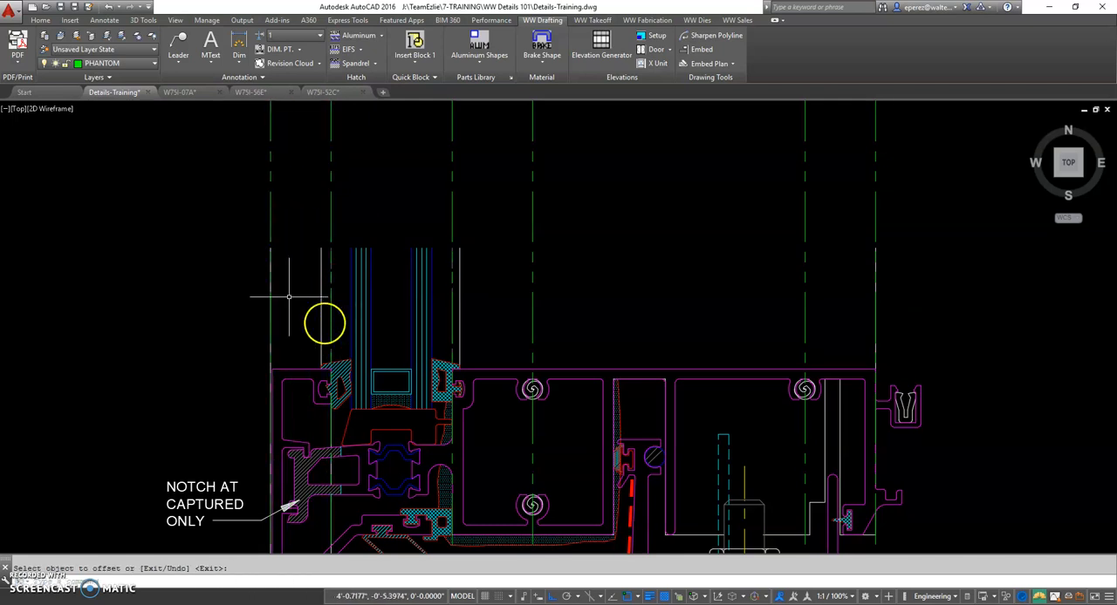
Examine how the exterior-face and glazing-face phantom lines pass through the mullion, horizontal and captured sill details
scroll(288, 375, "up", 3)
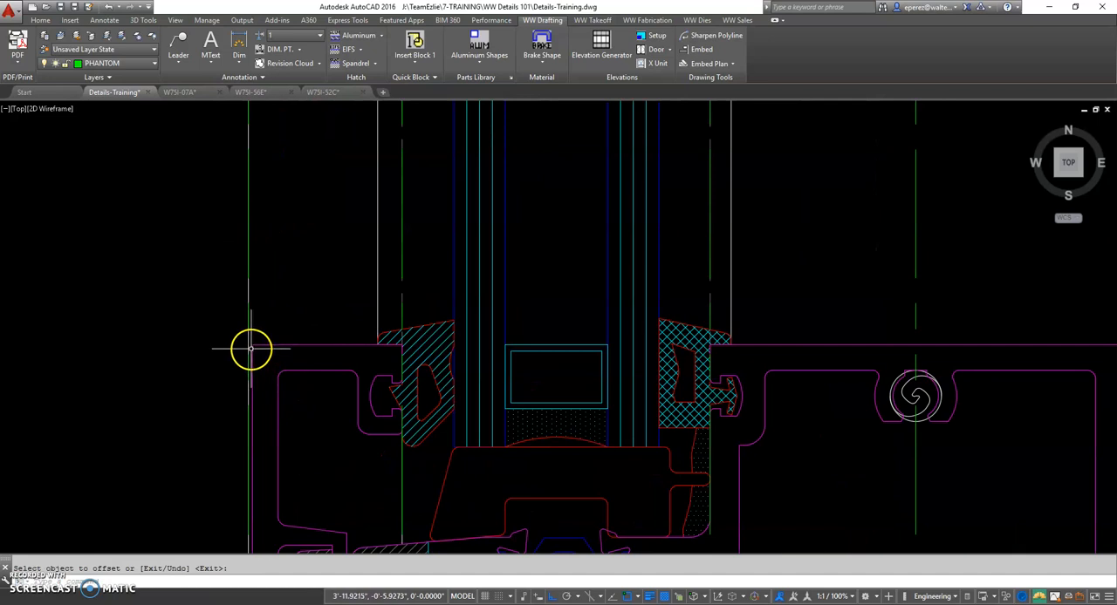
scroll(250, 346, "down", 6)
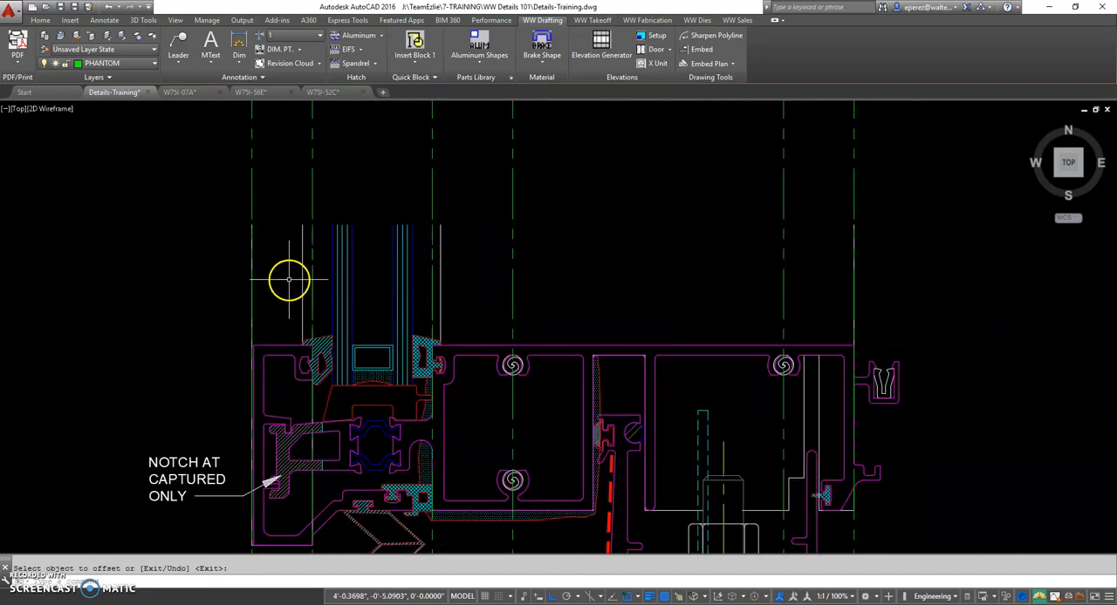
middle_click_drag(322, 318, 322, 412)
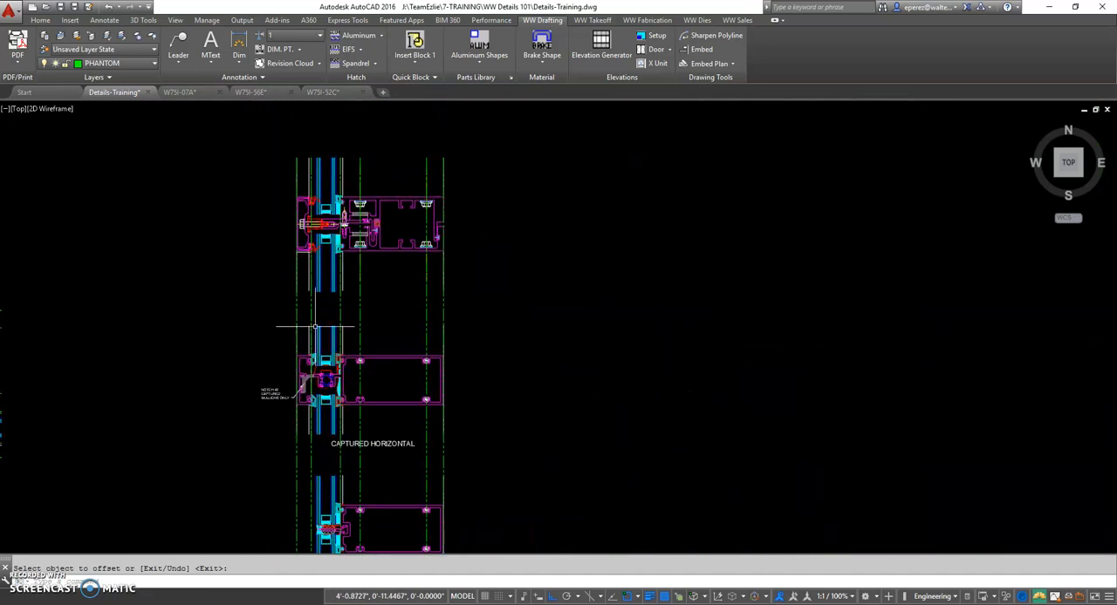
middle_click_drag(331, 463, 348, 297)
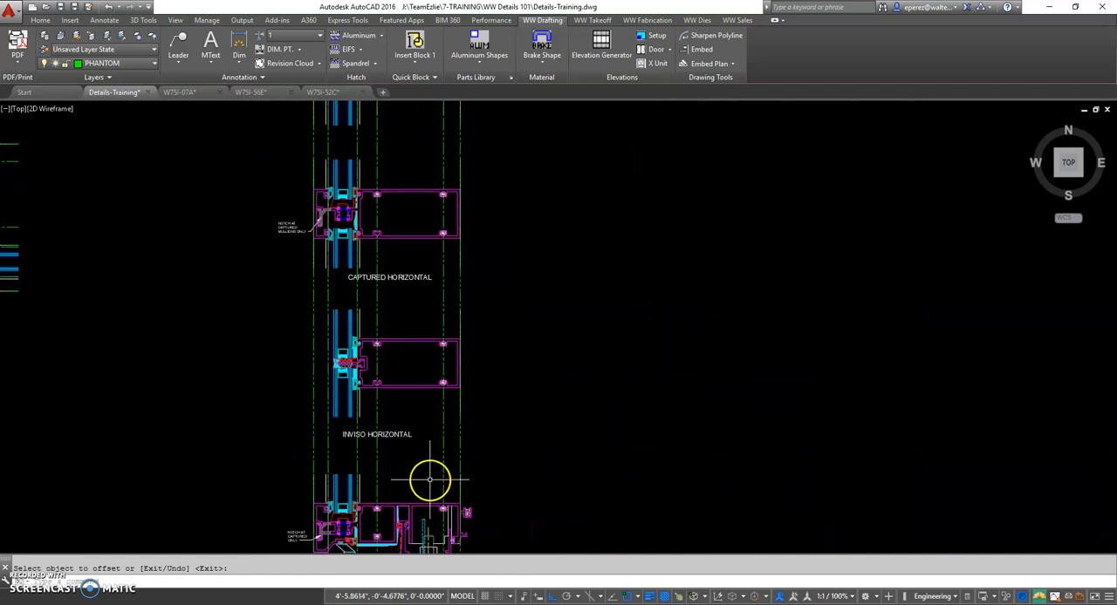
middle_click_drag(430, 480, 428, 403)
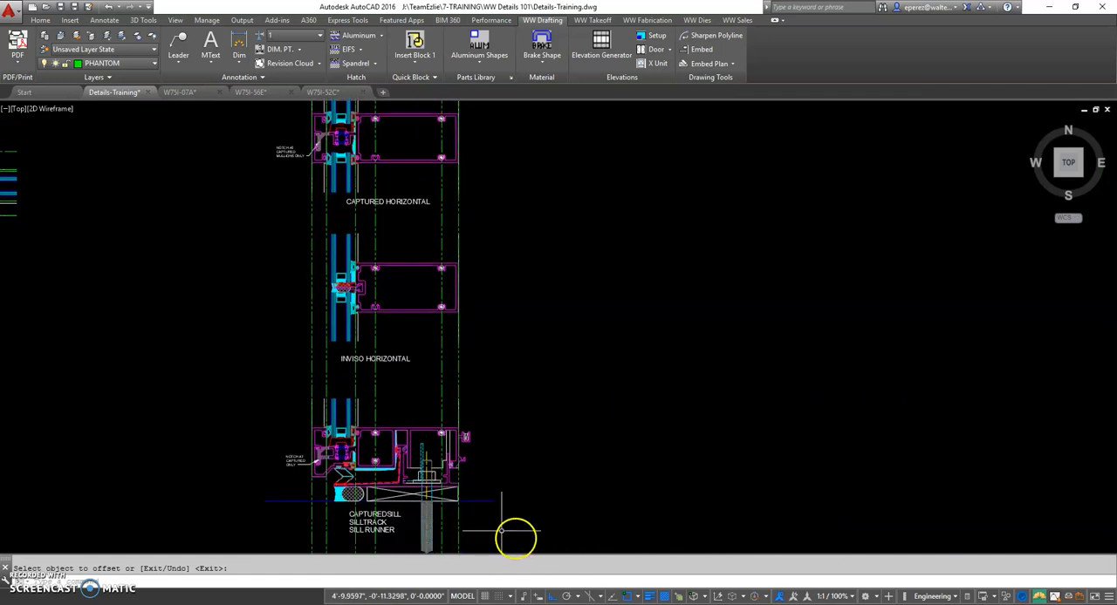
scroll(375, 428, "up", 6)
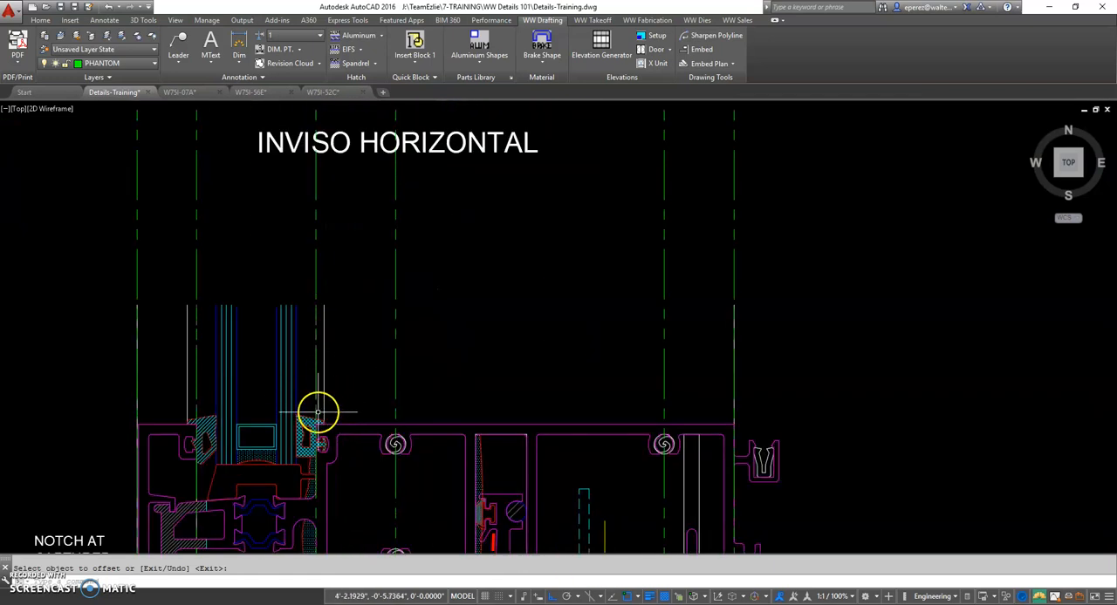
scroll(318, 412, "up", 3)
middle_click_drag(310, 396, 436, 394)
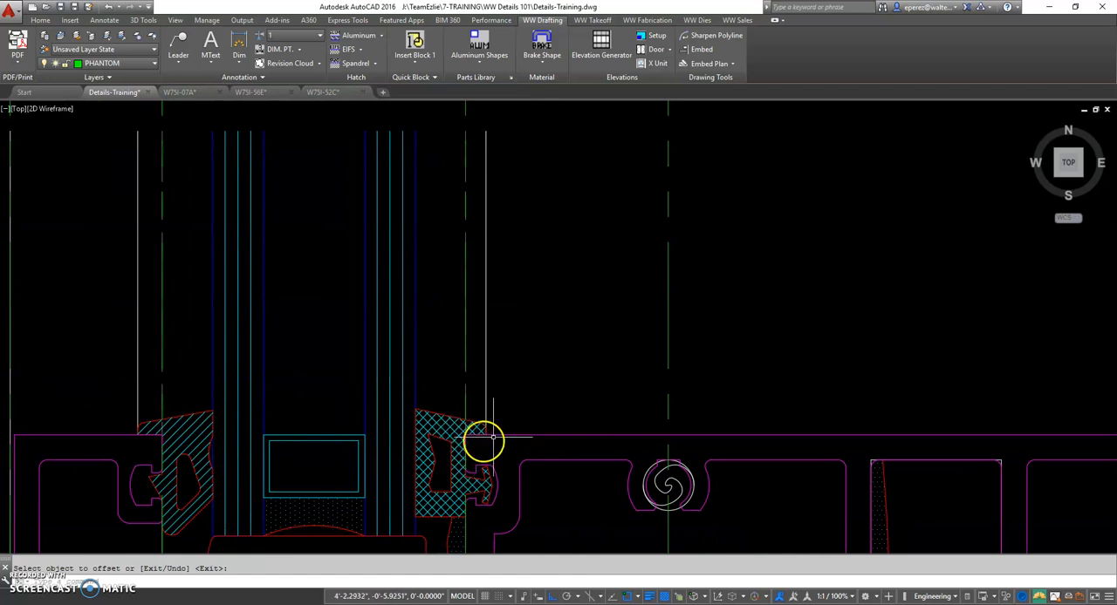
Follow the white interior gasket edge line from the captured sill up through the horizontals and mullion, and back down
scroll(485, 371, "down", 2)
scroll(494, 222, "down", 2)
middle_click_drag(494, 237, 490, 459)
scroll(494, 259, "down", 2)
middle_click_drag(489, 248, 481, 320)
middle_click_drag(482, 154, 474, 374)
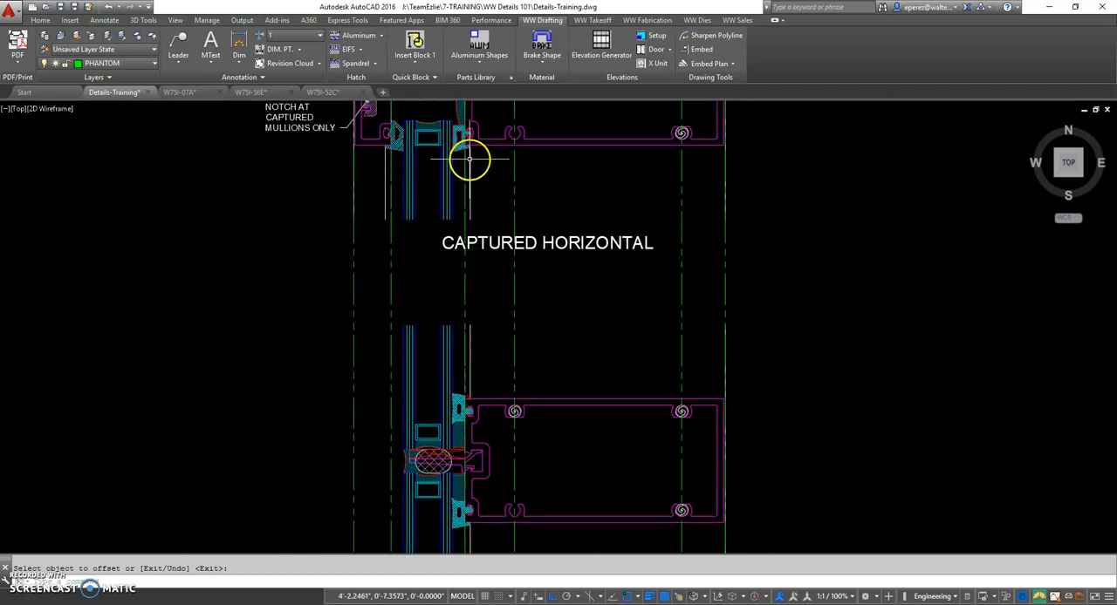
scroll(506, 214, "down", 2)
mouse_move(537, 277)
middle_mouse_down()
mouse_move(538, 513)
mouse_move(536, 342)
mouse_move(538, 378)
middle_mouse_up()
middle_click_drag(580, 455, 583, 173)
middle_click_drag(609, 410, 617, 143)
middle_click_drag(687, 506, 698, 395)
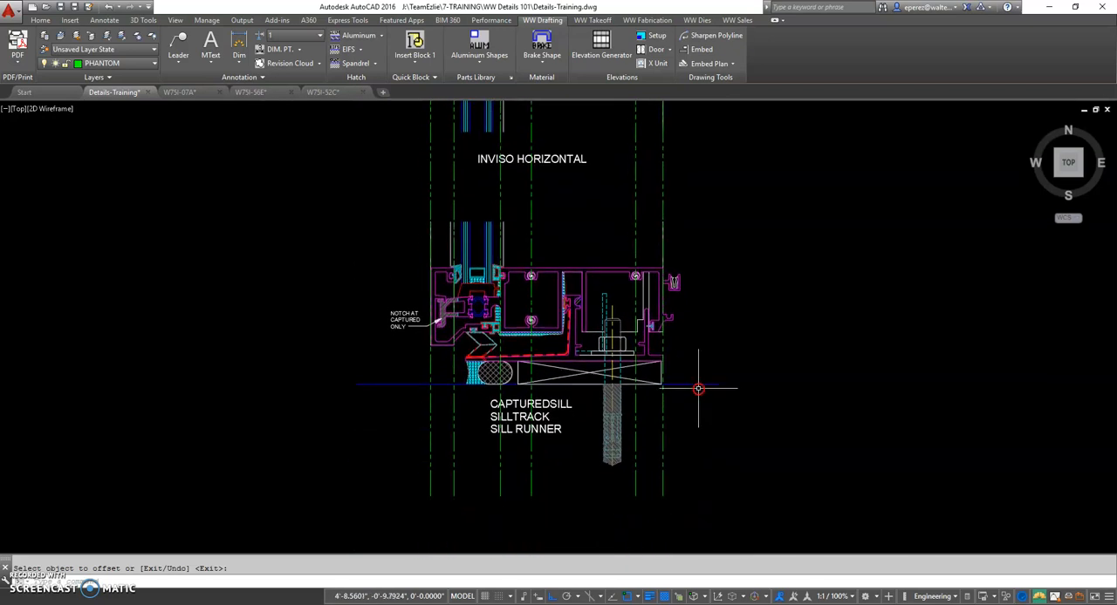
Examine the captured sill's gasket and red dashed sill track line, and follow the phantom lines up to the captured horizontal
middle_click_drag(446, 342, 568, 367)
scroll(570, 413, "up", 2)
scroll(734, 333, "up", 2)
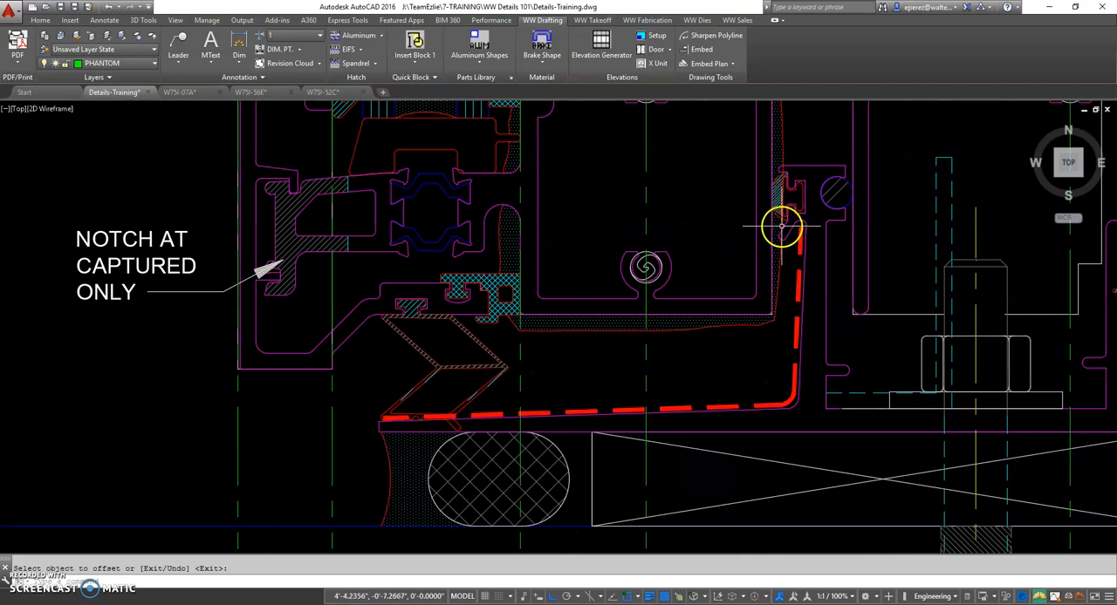
scroll(780, 224, "down", 2)
scroll(779, 230, "down", 1)
middle_click_drag(781, 216, 773, 416)
scroll(738, 305, "down", 3)
scroll(710, 324, "up", 1)
scroll(676, 231, "up", 2)
middle_click_drag(675, 231, 588, 450)
middle_click_drag(601, 209, 583, 403)
scroll(578, 353, "up", 2)
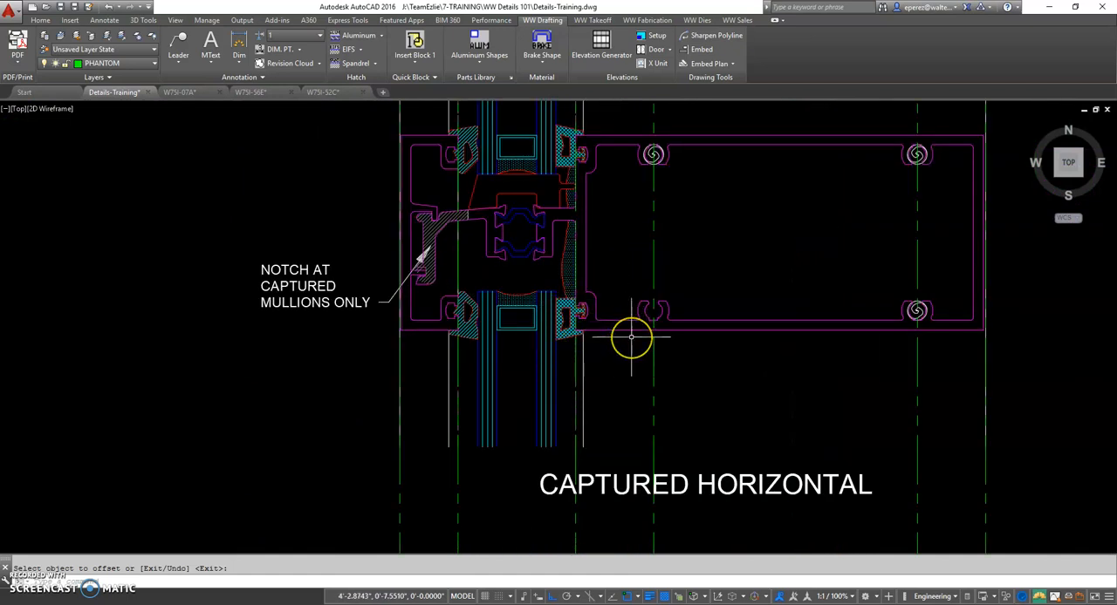
Switch to the W75I-56E drawing and examine the 3D view of the horizontal-to-vertical joint around callouts 7 and 8
left_click(196, 94)
left_click(269, 94)
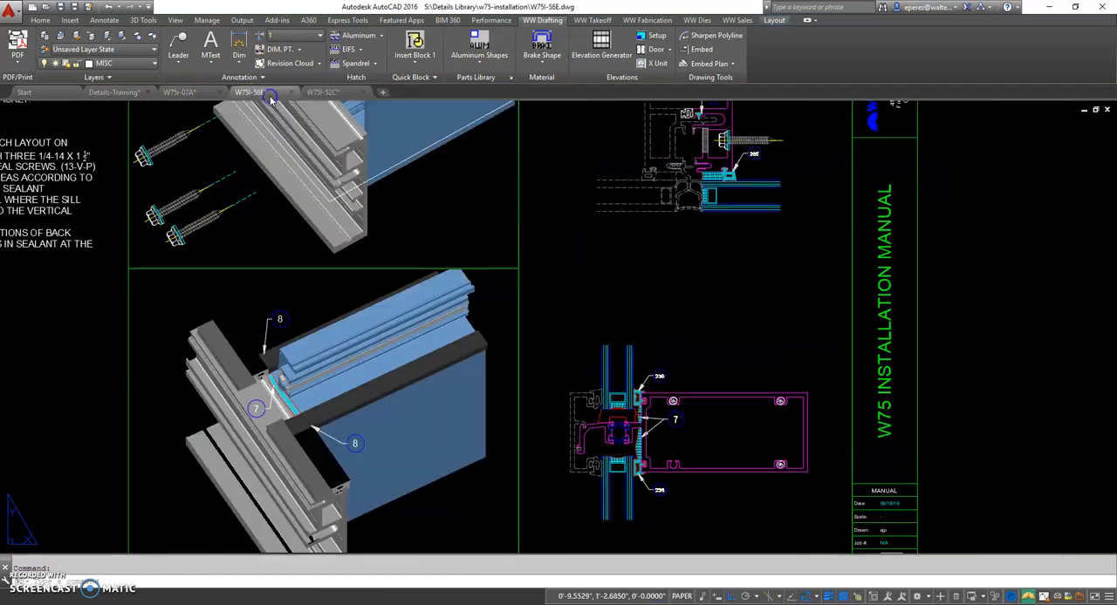
scroll(292, 407, "up", 2)
middle_click_drag(292, 406, 327, 341)
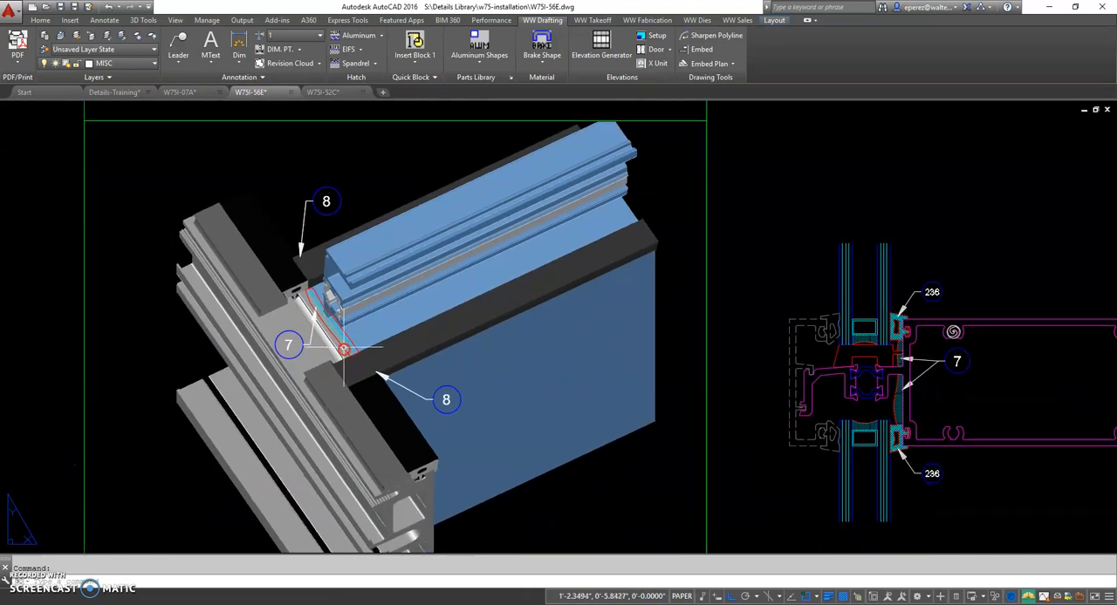
scroll(349, 354, "down", 2)
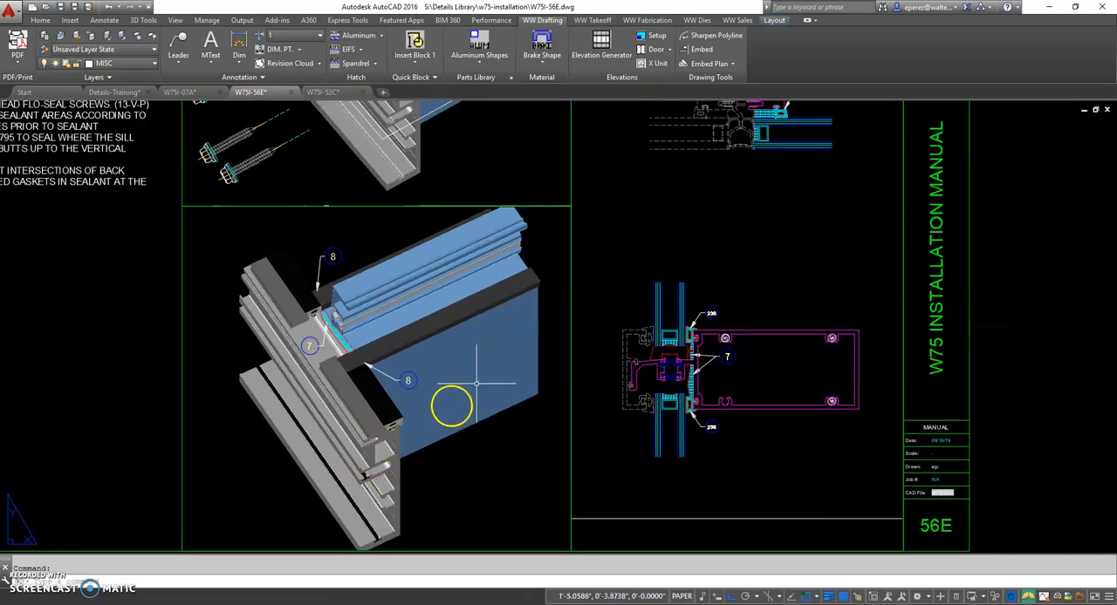
scroll(314, 345, "up", 4)
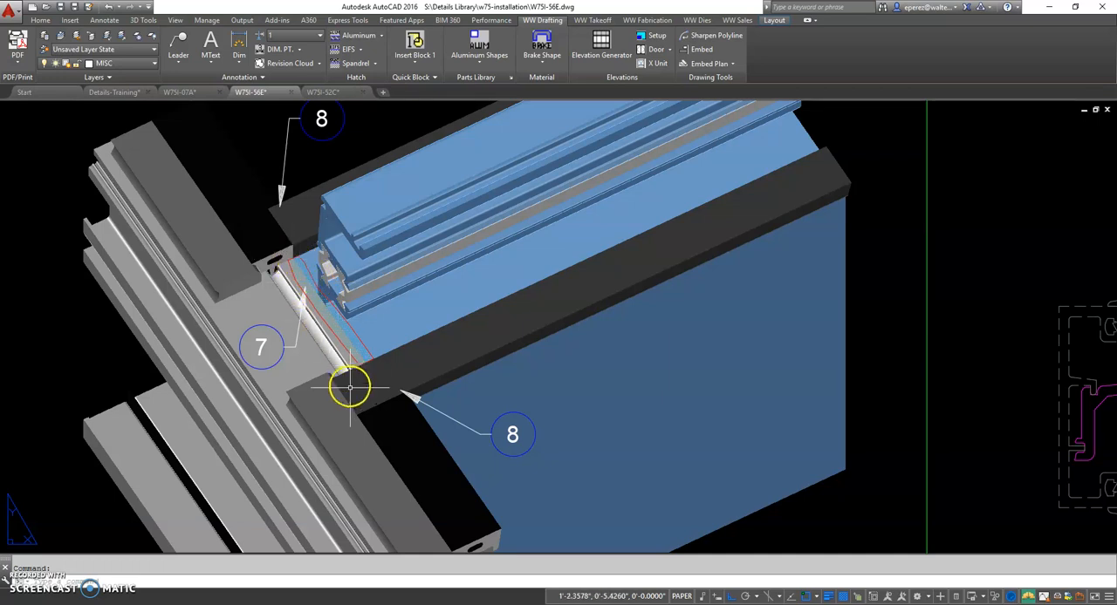
Return to Details-Training and compare the interior glazing-face line at the captured horizontal, the mullion above and the captured sill
left_click(130, 93)
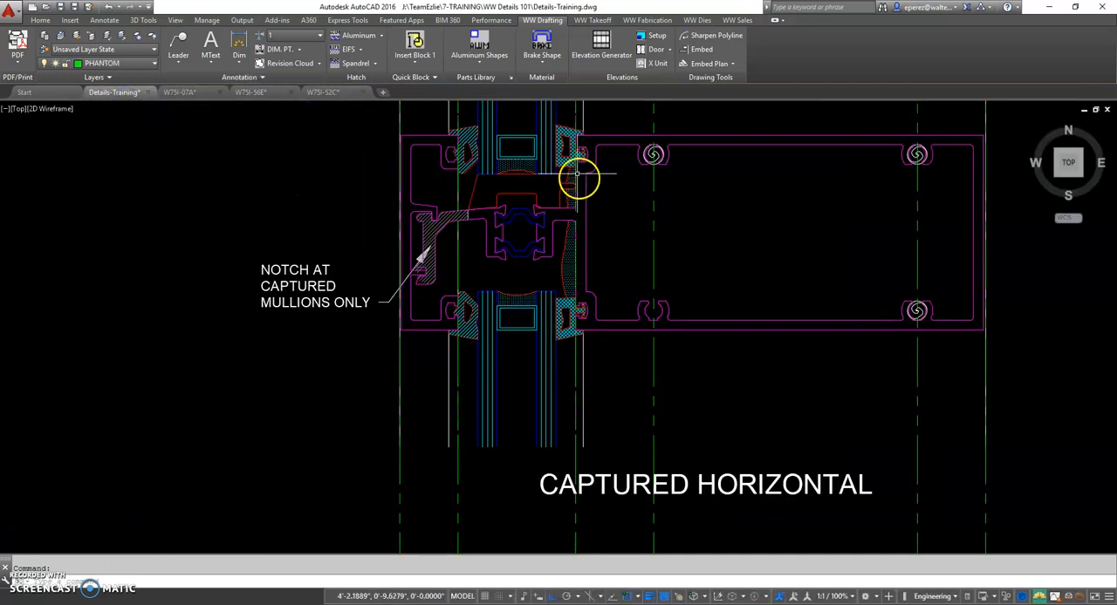
scroll(574, 320, "down", 2)
middle_click_drag(581, 239, 580, 411)
scroll(570, 197, "up", 3)
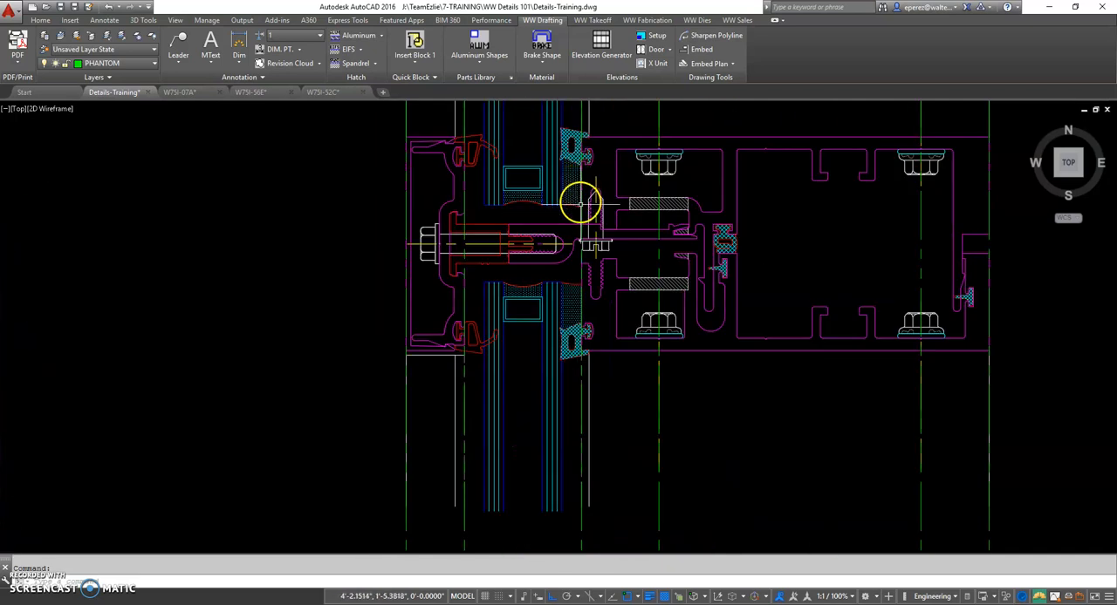
scroll(577, 330, "down", 4)
middle_click_drag(650, 200, 618, 103)
mouse_move(595, 371)
middle_mouse_down()
mouse_move(595, 227)
mouse_move(600, 274)
middle_mouse_up()
scroll(551, 466, "up", 2)
middle_click_drag(550, 465, 526, 387)
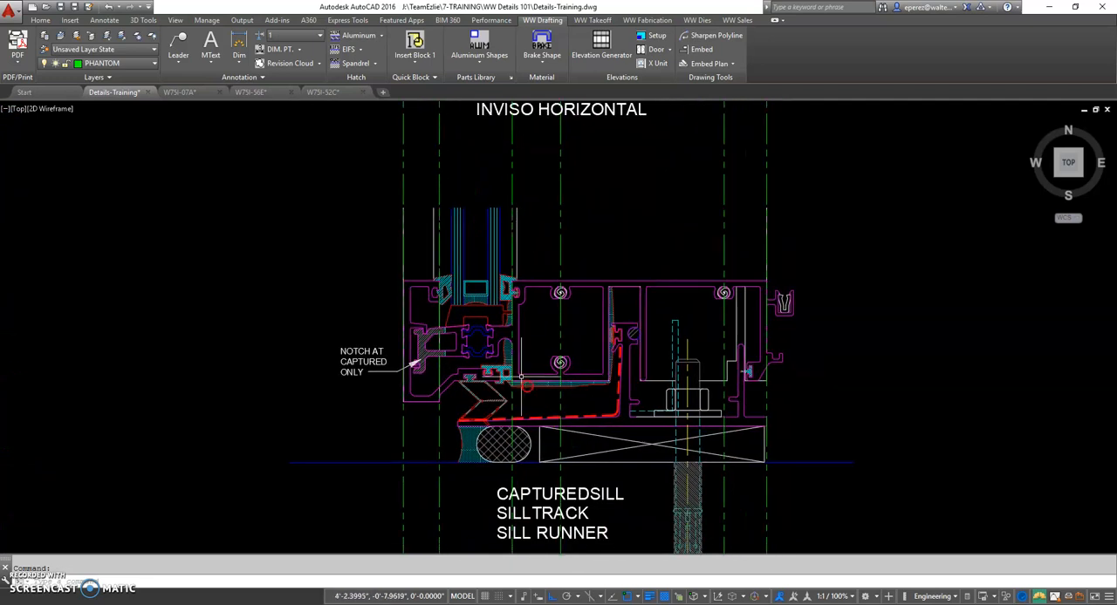
scroll(512, 327, "up", 2)
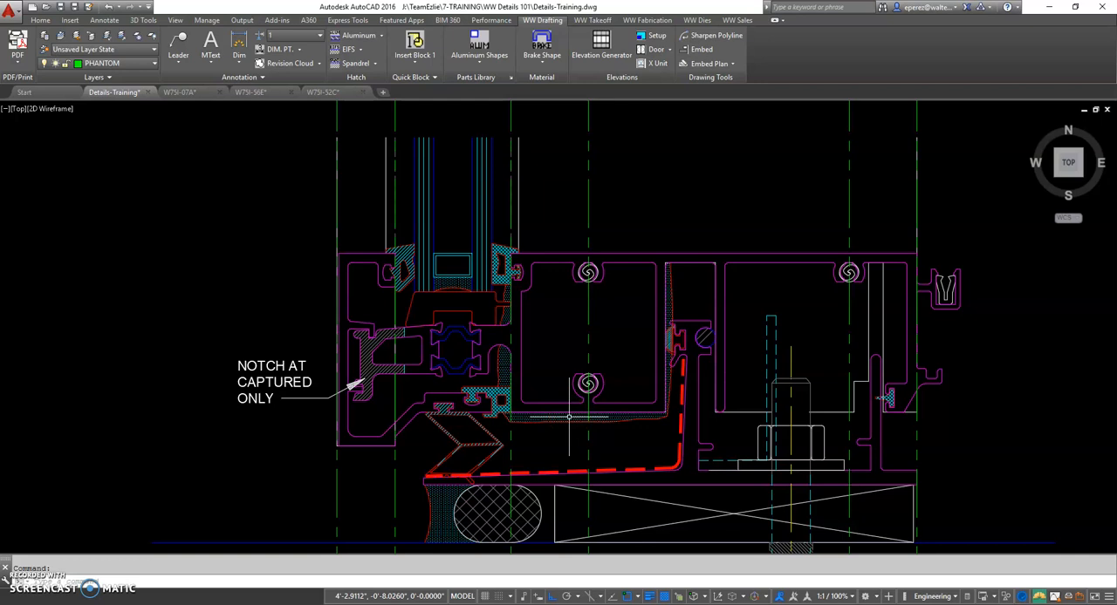
Highlight the hidden-line angle beside the anchor bolt in the captured sill to examine its extent
middle_click_drag(526, 473, 539, 372)
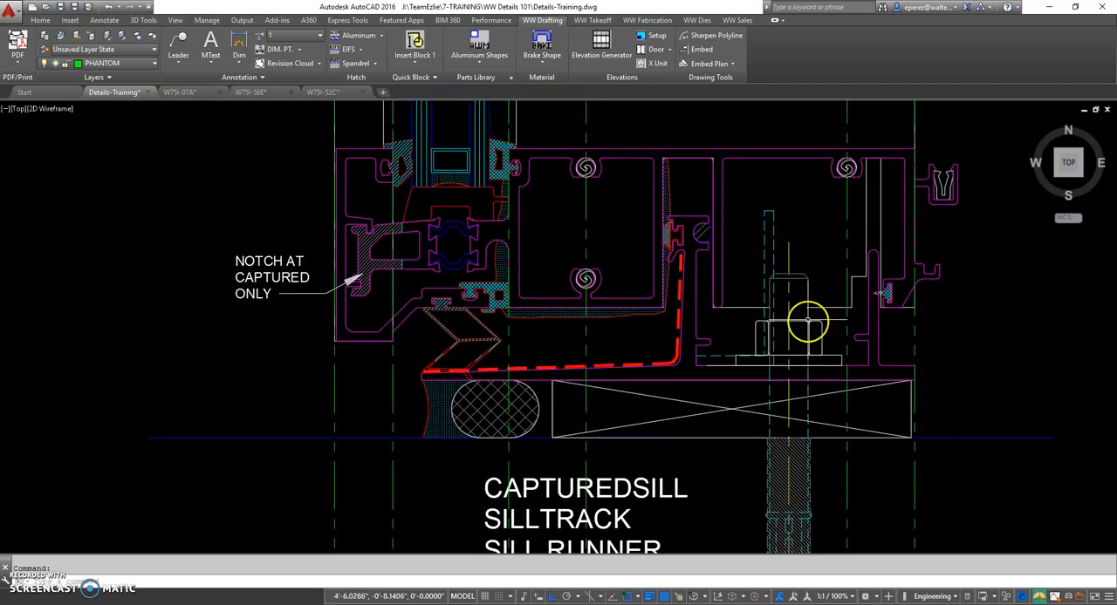
left_click(779, 196)
left_click(760, 219)
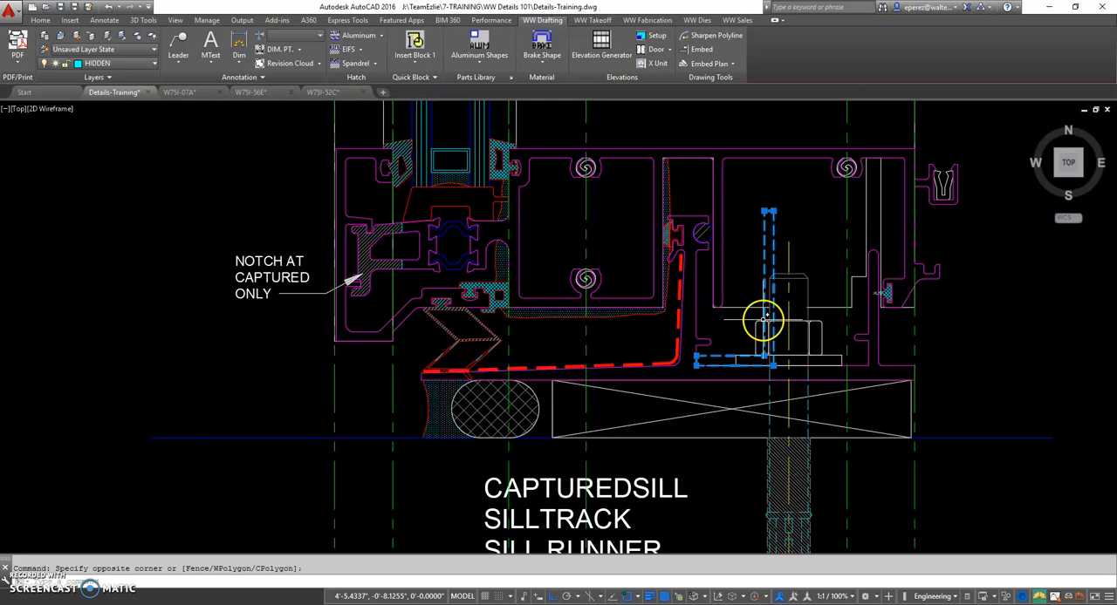
key("Escape")
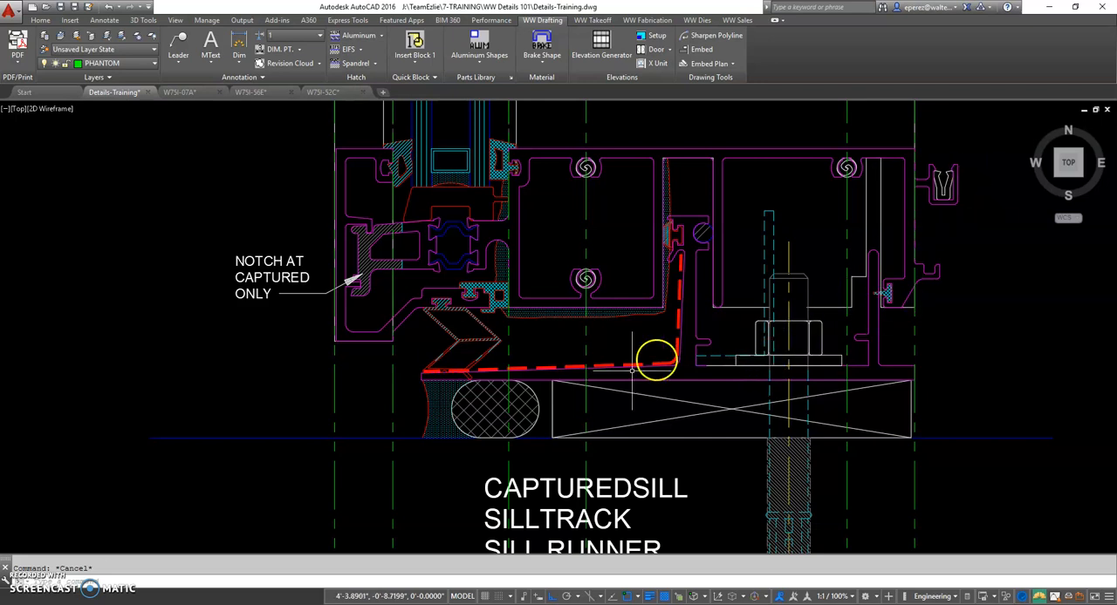
Highlight the crossed rectangular block beneath the captured sill and examine the hatched oval and perimeter joint next to it
scroll(637, 392, "down", 1)
scroll(724, 375, "down", 2)
left_click(708, 401)
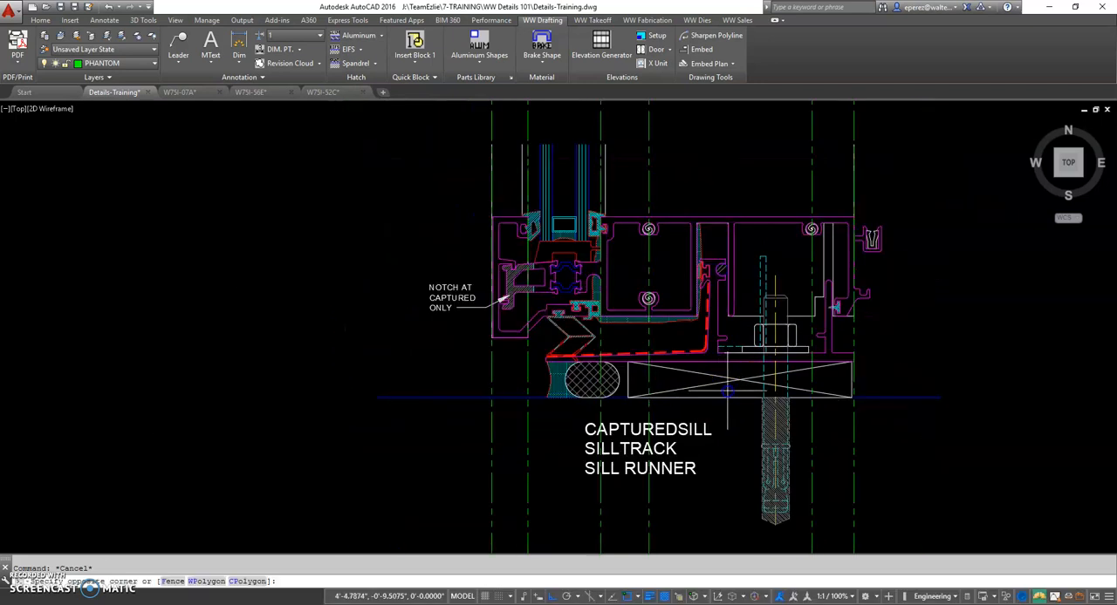
left_click(719, 375)
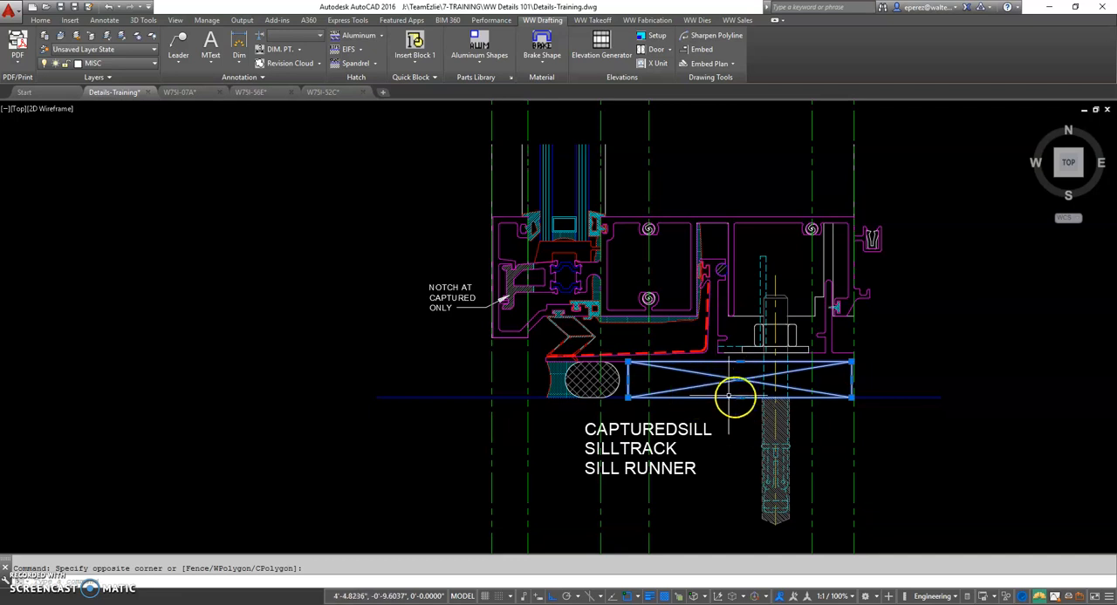
key("Escape")
scroll(746, 395, "up", 2)
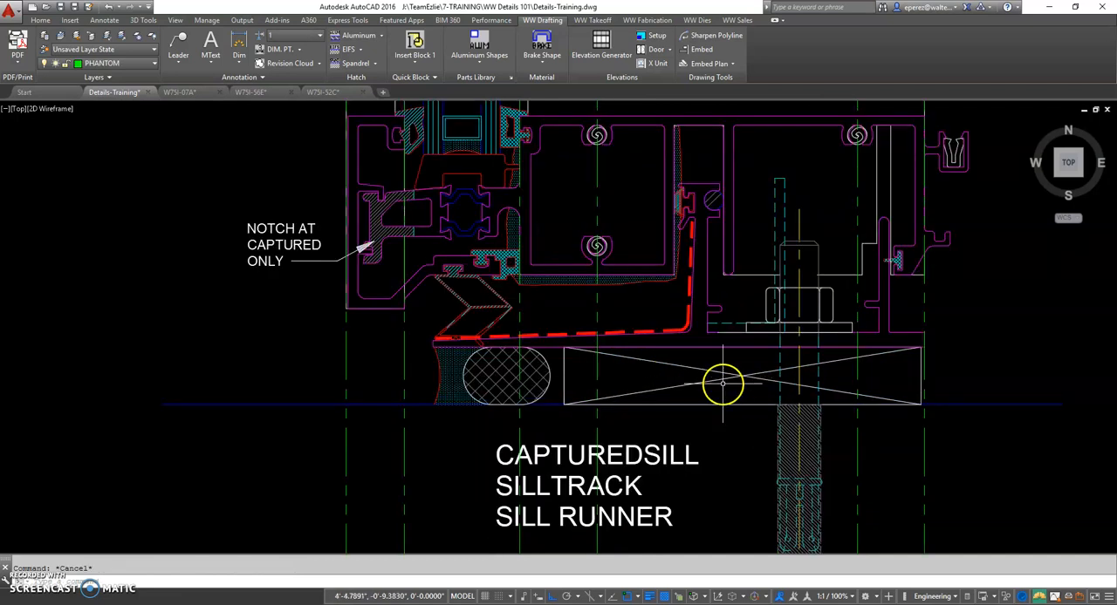
scroll(478, 389, "up", 2)
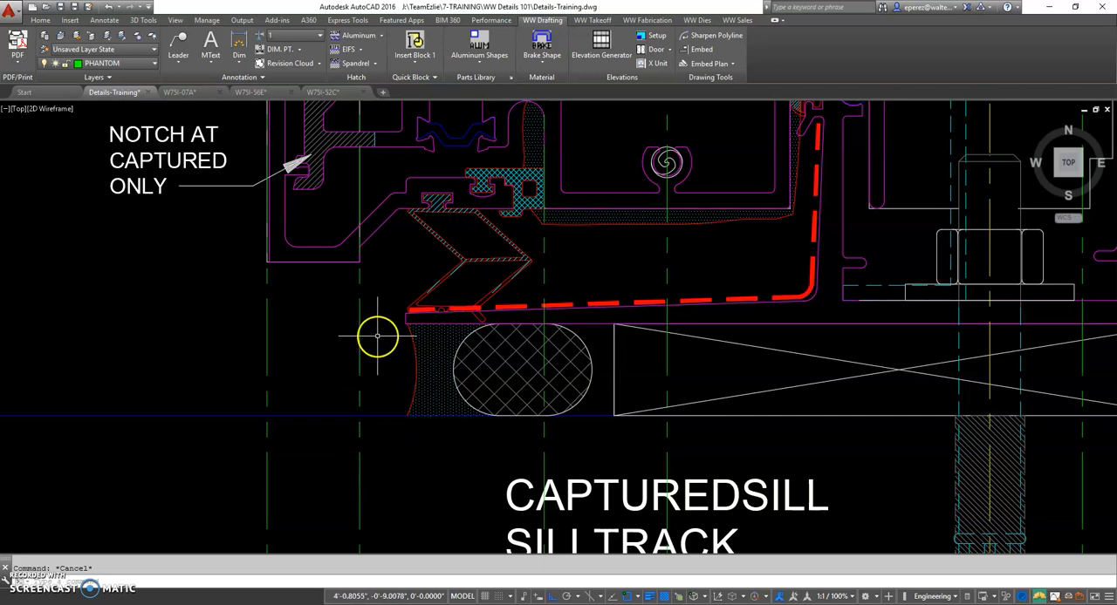
scroll(424, 454, "down", 2)
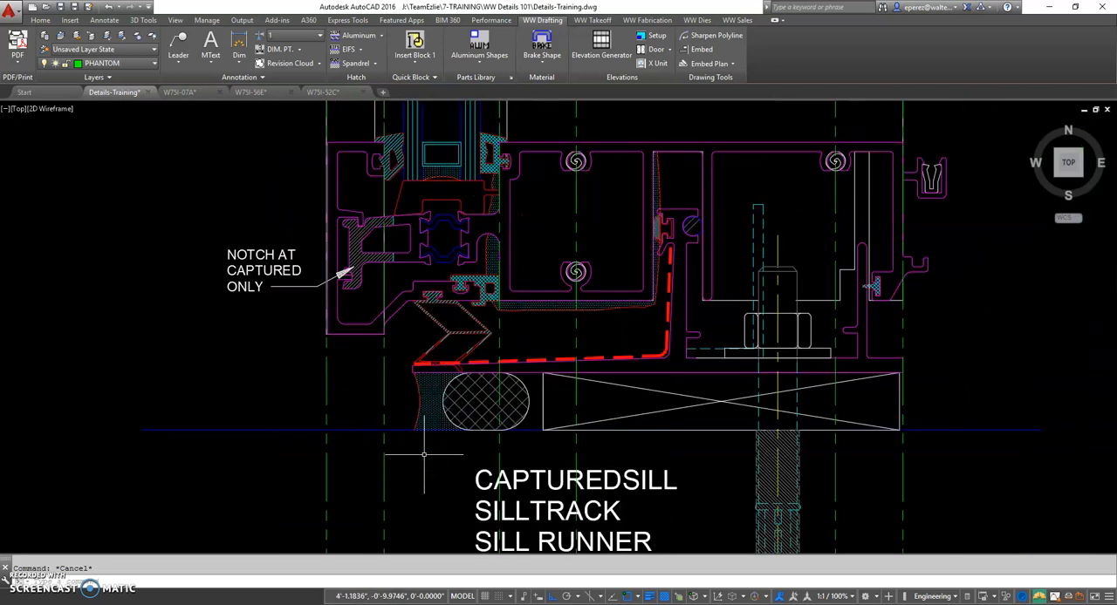
Examine the overall stack of captured horizontal, inviso horizontal and captured sill details with their shared phantom lines
middle_click_drag(654, 268, 654, 327)
scroll(639, 402, "down", 2)
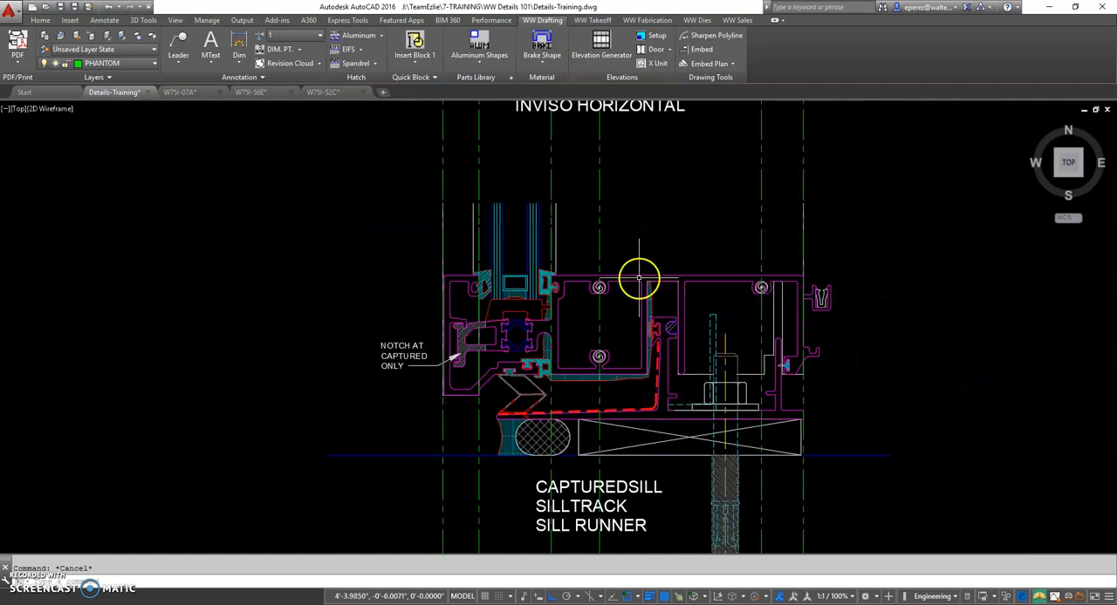
scroll(536, 406, "down", 2)
middle_click_drag(457, 338, 472, 399)
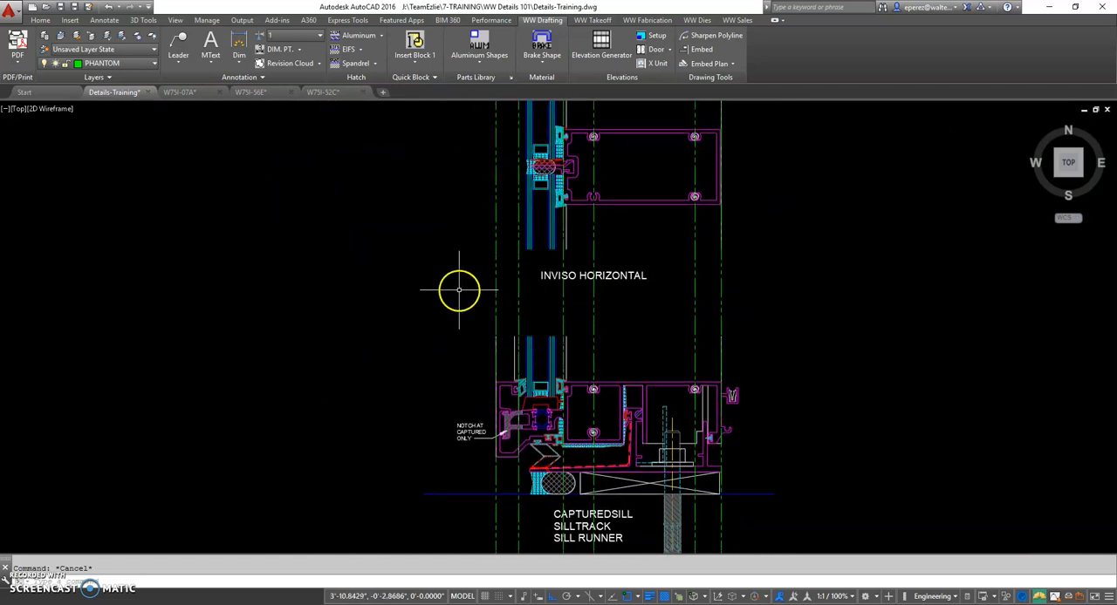
scroll(519, 251, "down", 2)
middle_click_drag(518, 263, 535, 380)
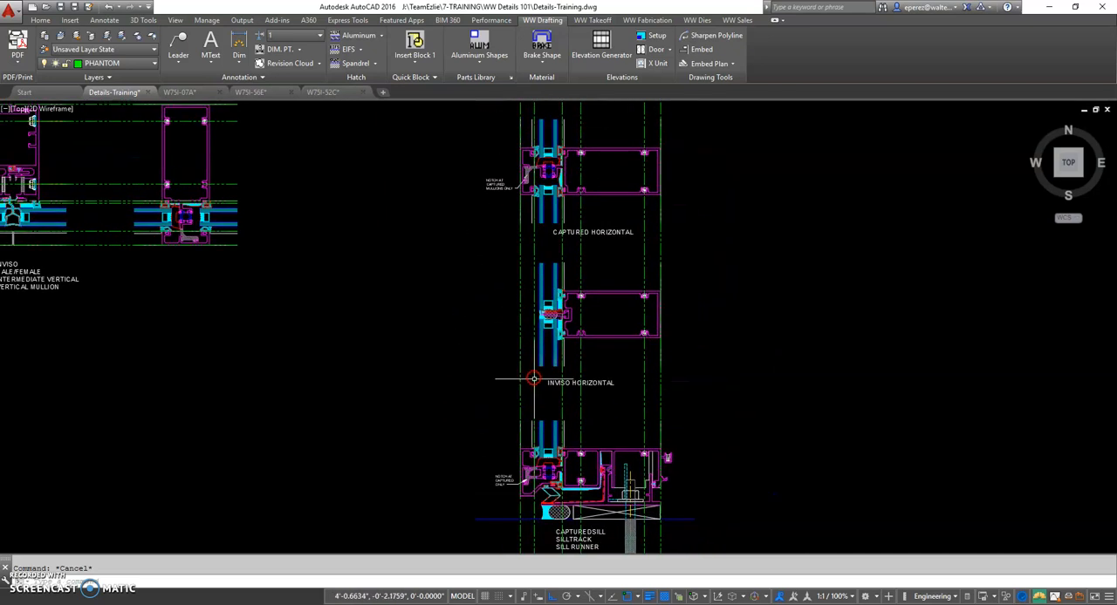
middle_click_drag(473, 434, 480, 493)
middle_click_drag(587, 424, 627, 324)
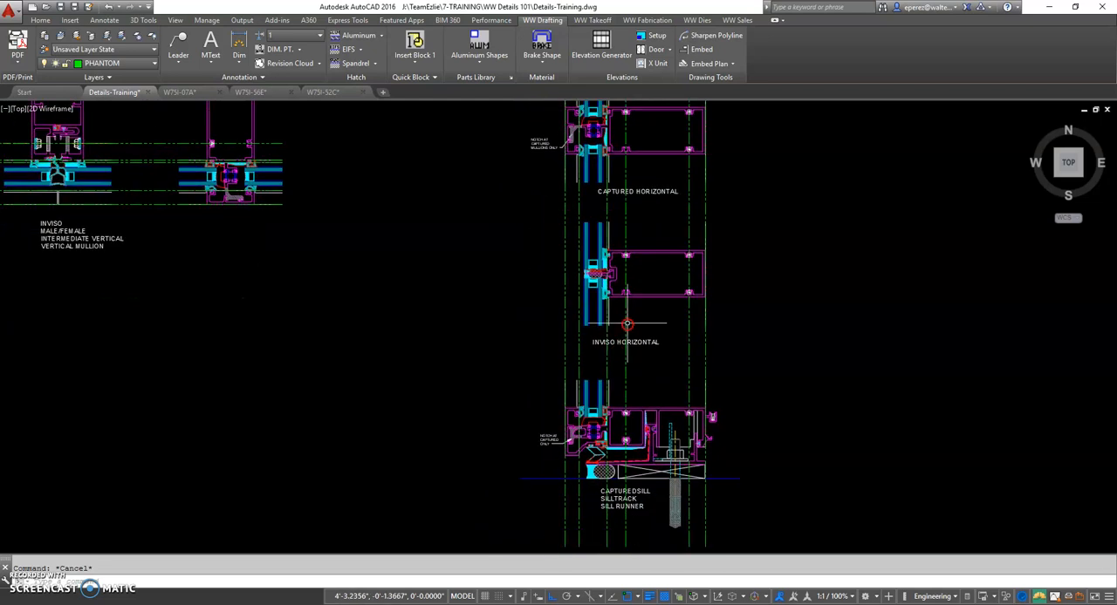